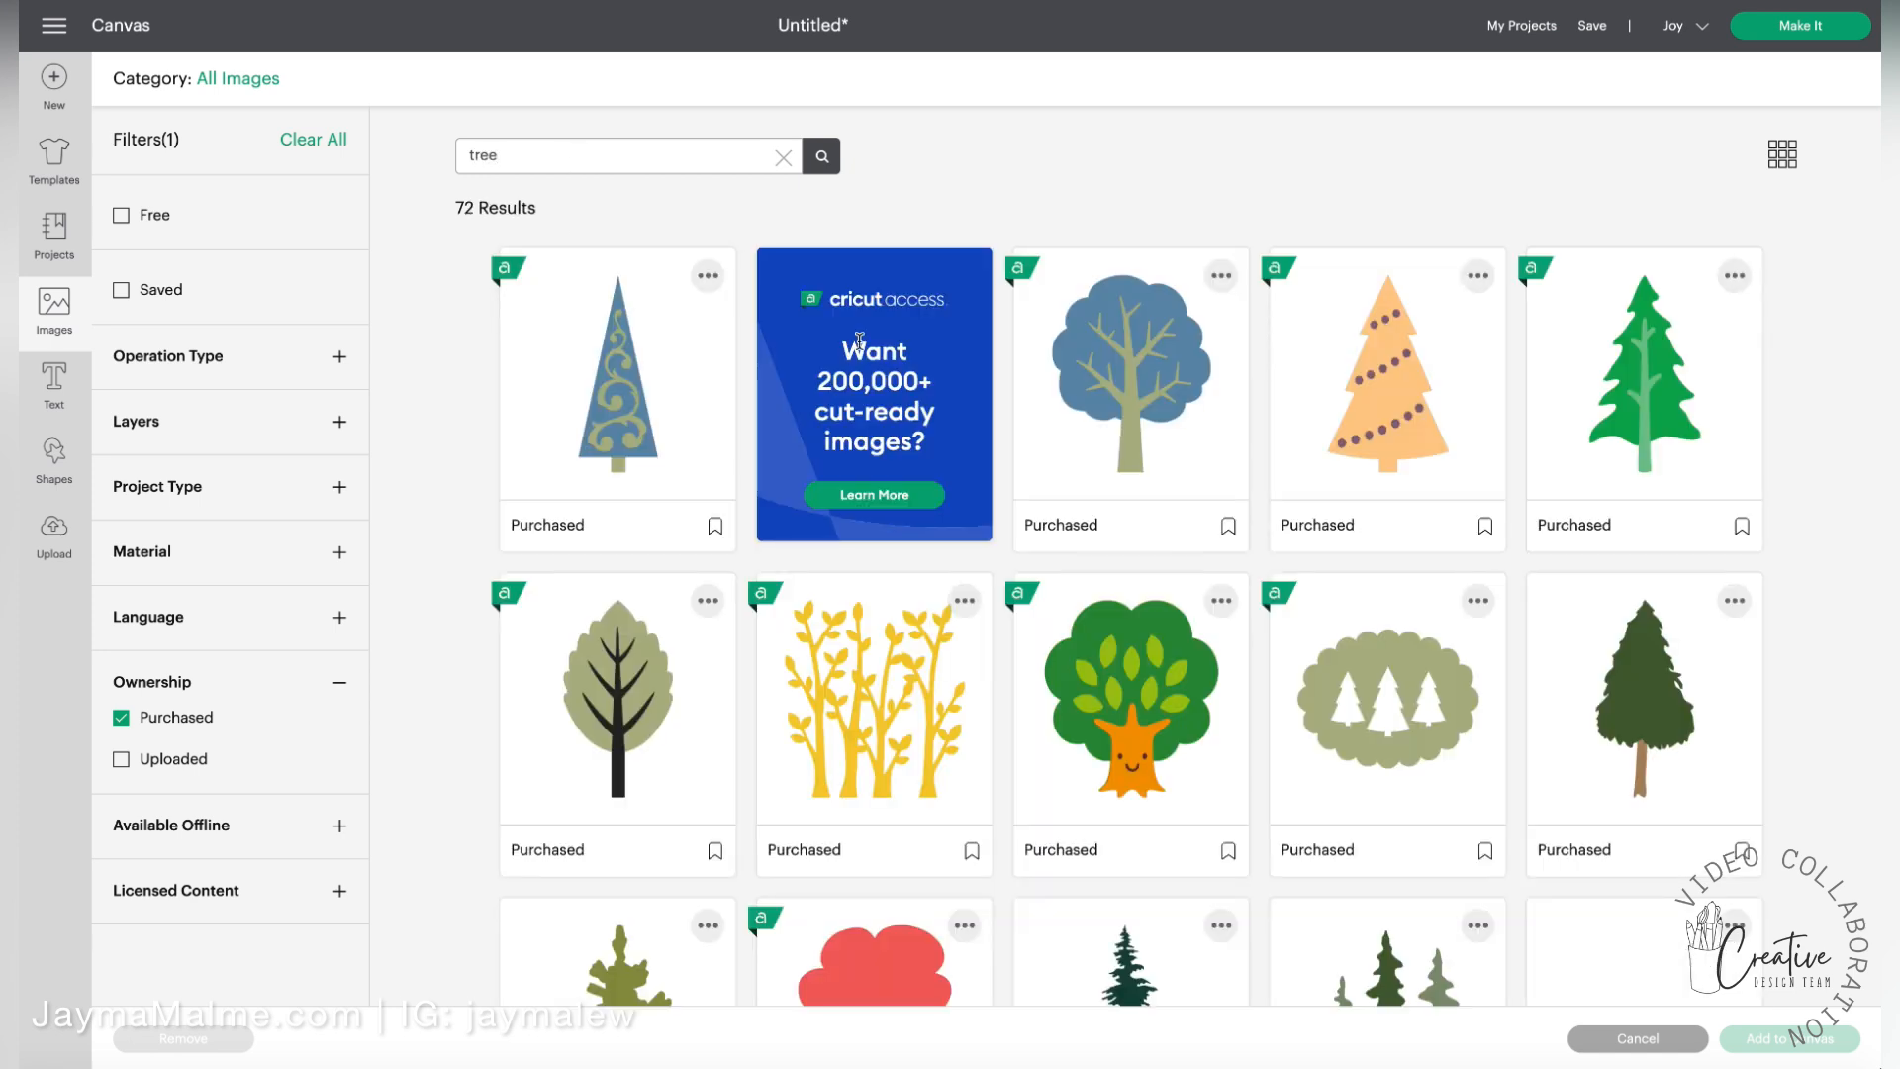
Select the orange garland tree, the green pine and the light-green Christmas tree from the tree images and add them to the canvas
click(1362, 389)
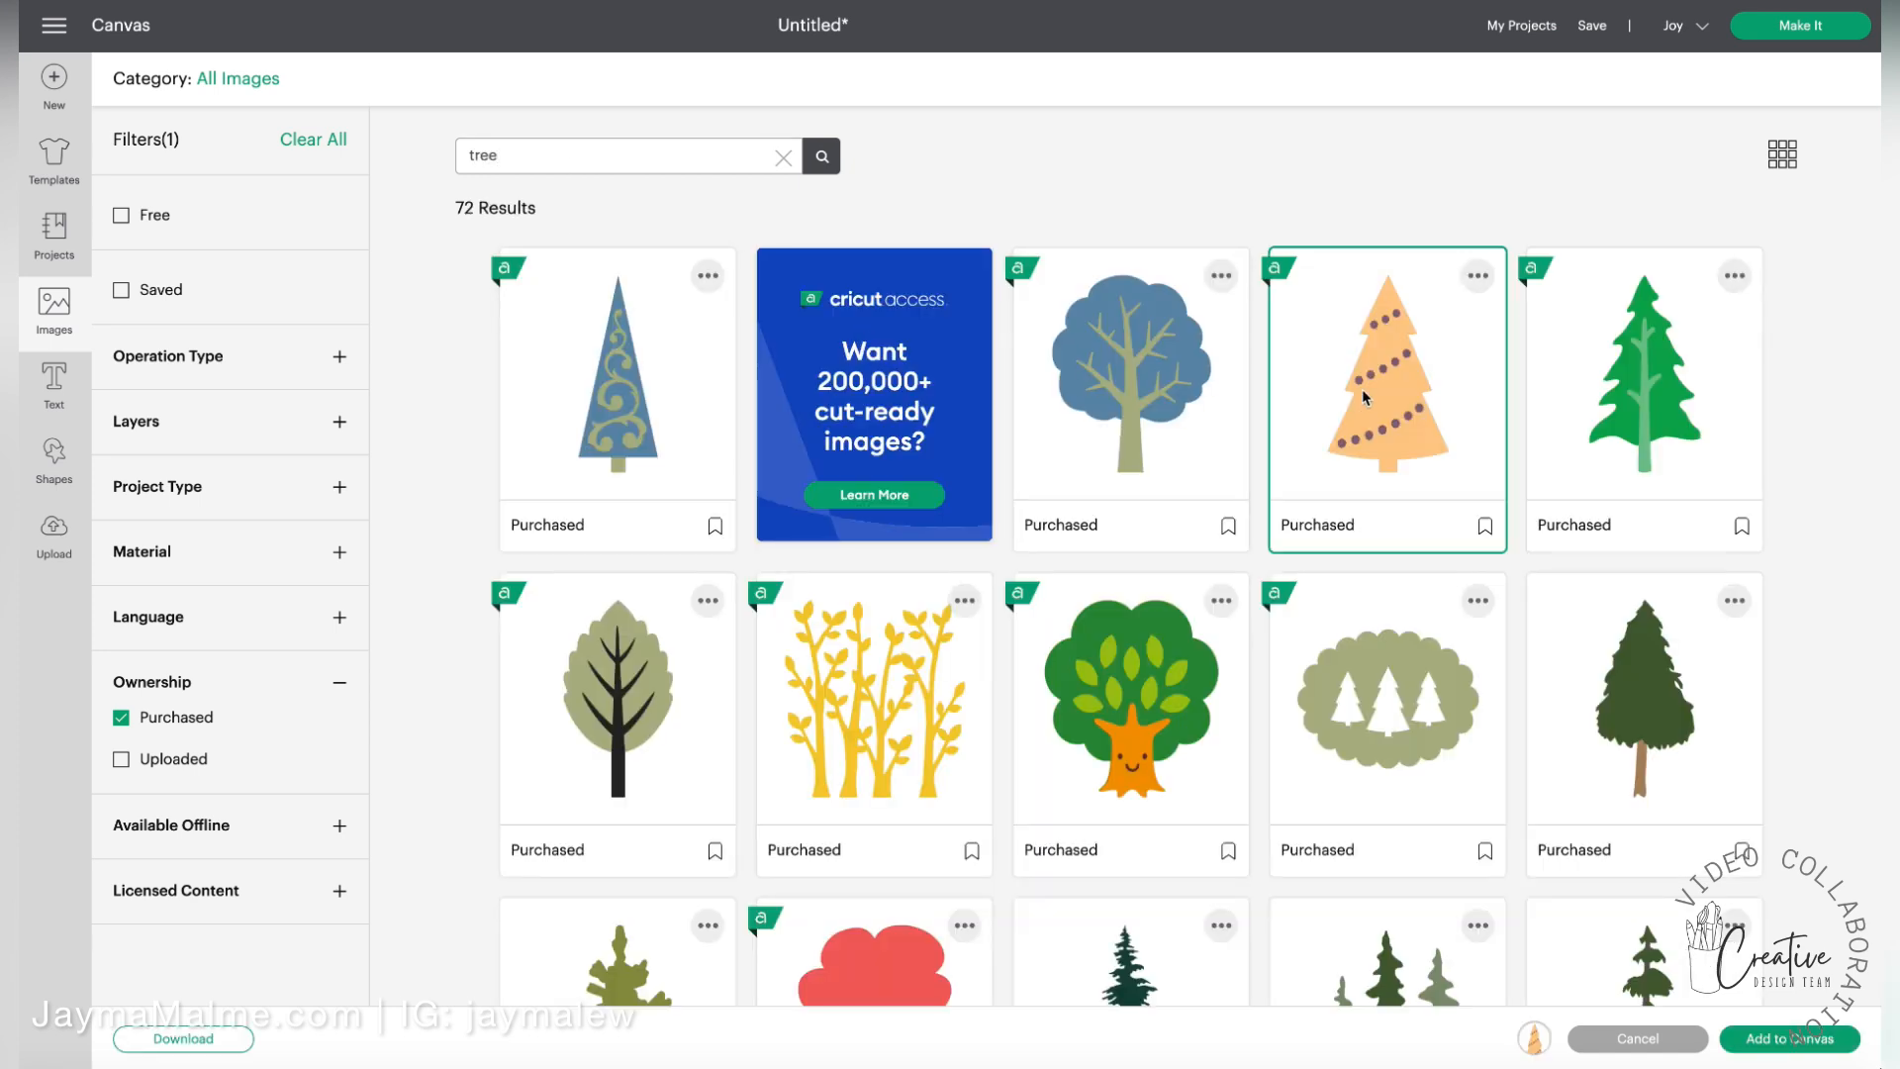
click(1612, 384)
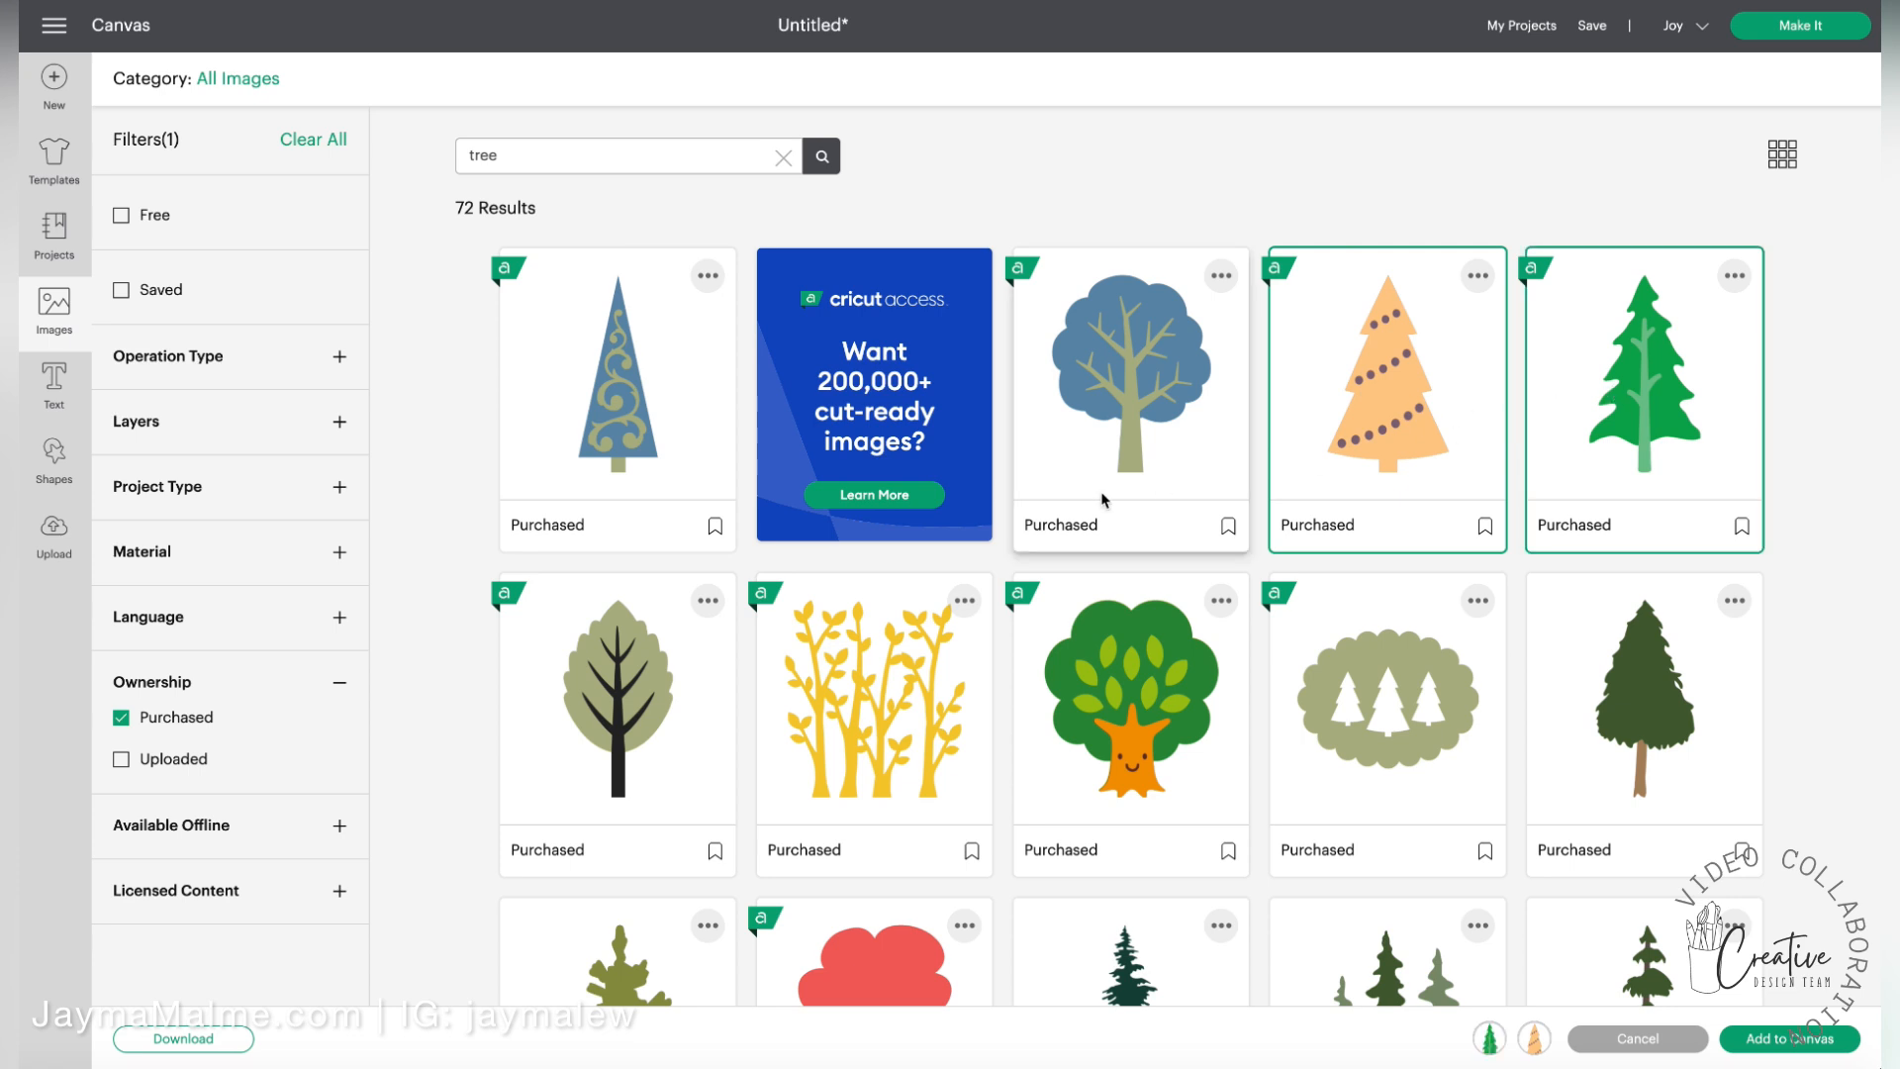
scroll(1103, 500, down, 6)
scroll(1103, 500, down, 3)
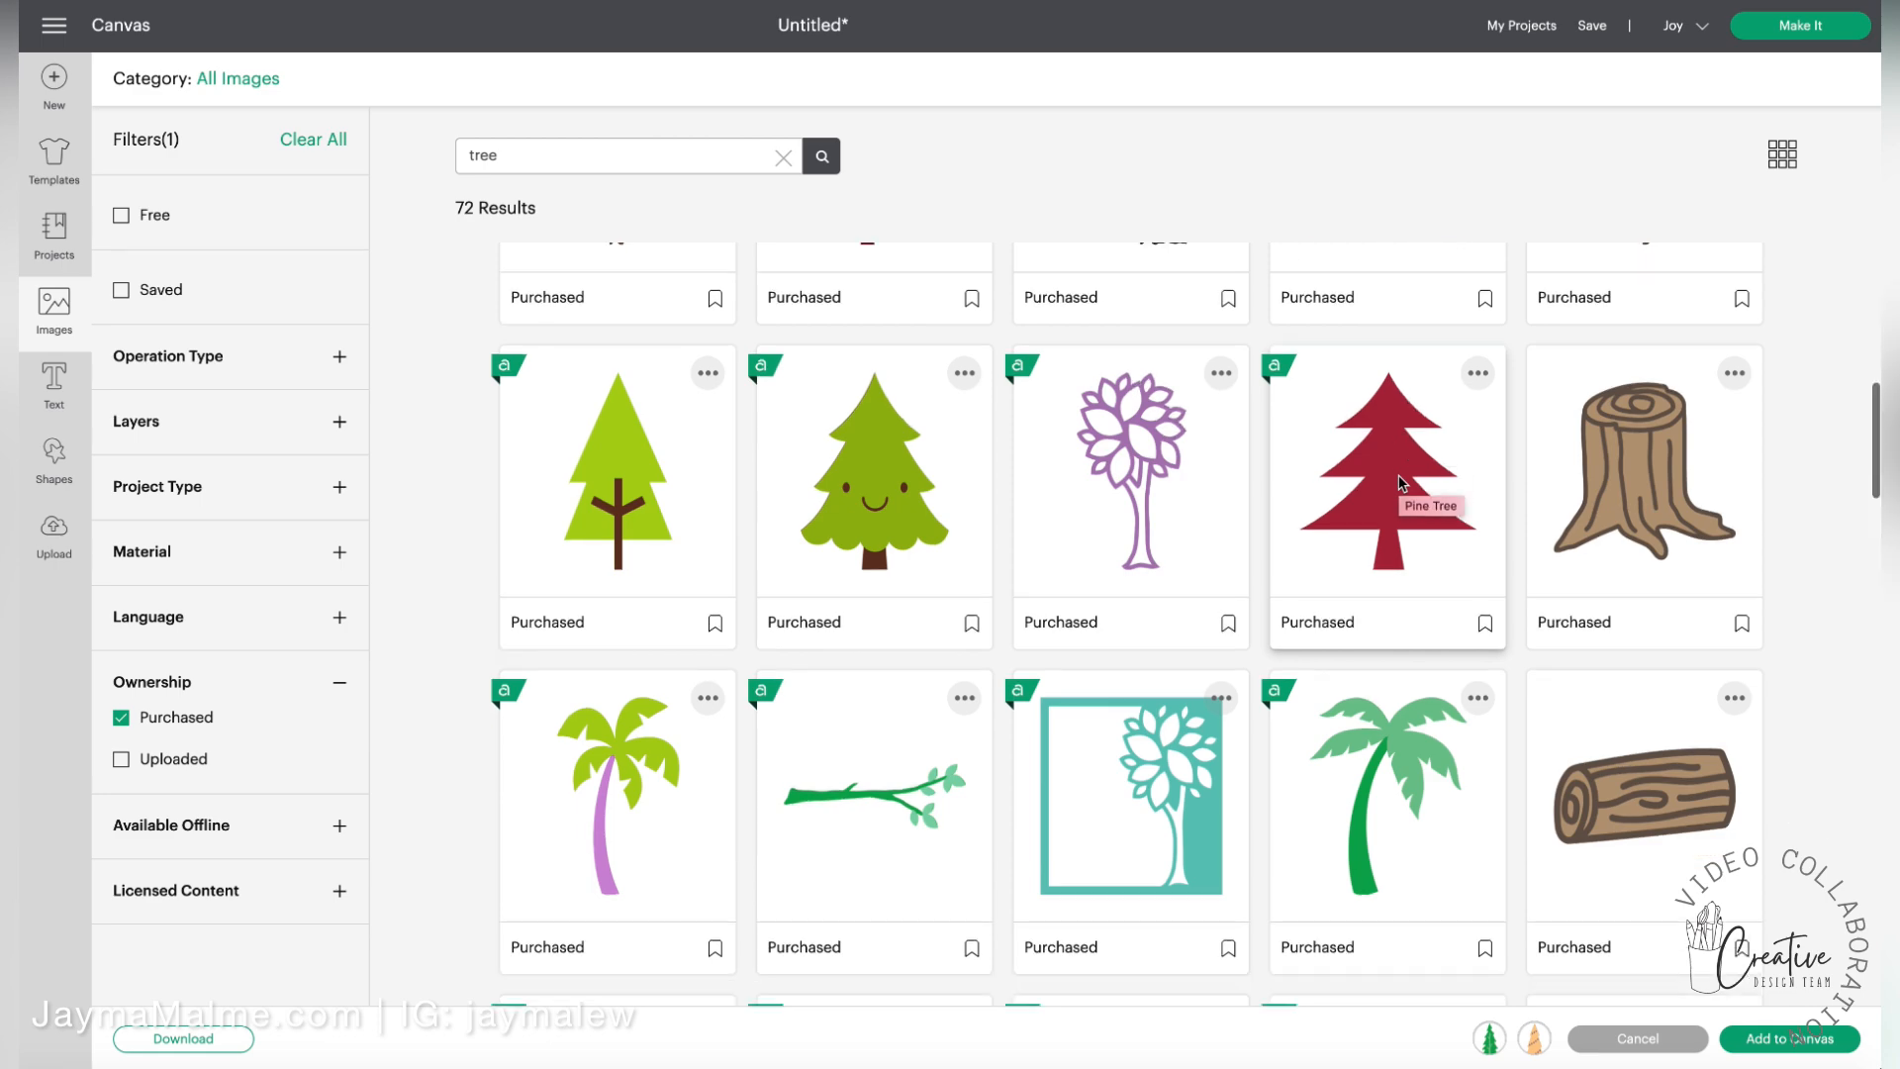
scroll(1085, 514, down, 5)
scroll(1085, 515, down, 3)
click(857, 580)
scroll(857, 580, down, 9)
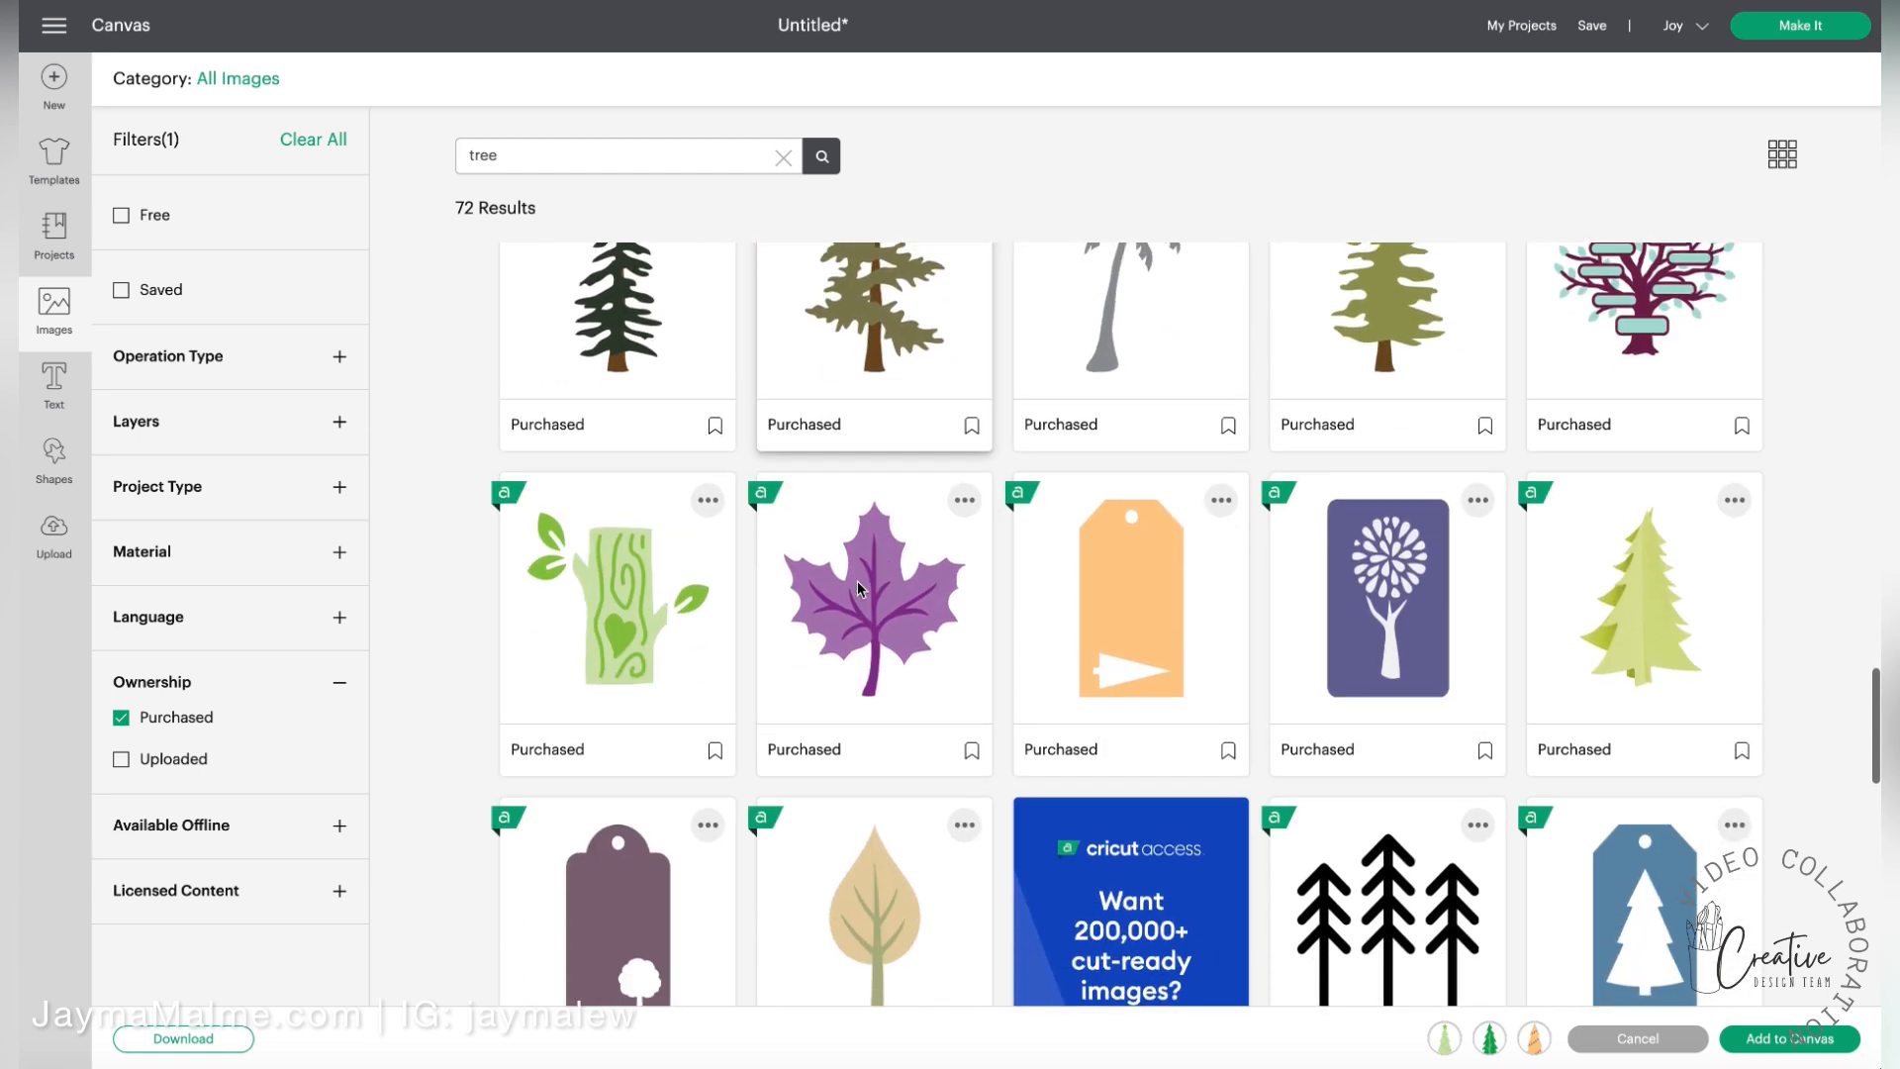
scroll(857, 580, down, 3)
scroll(900, 712, down, 5)
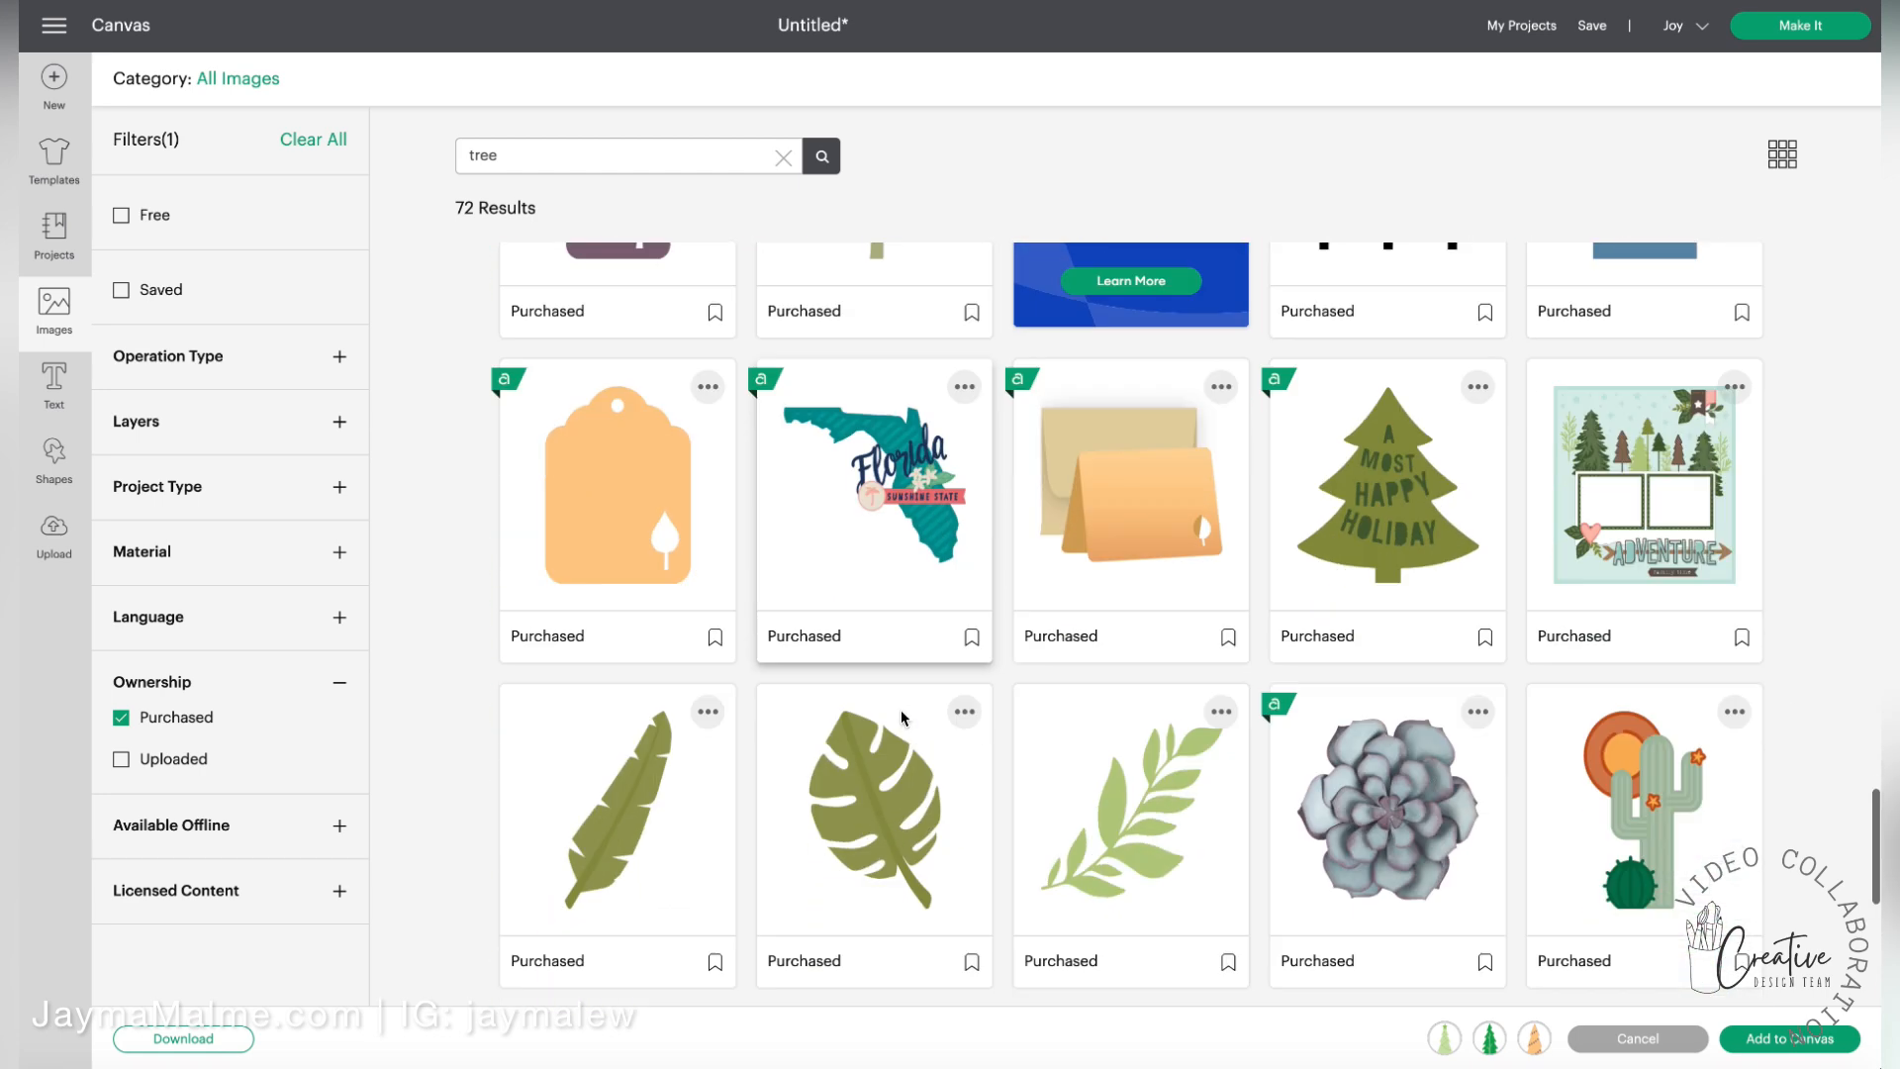
click(1789, 1038)
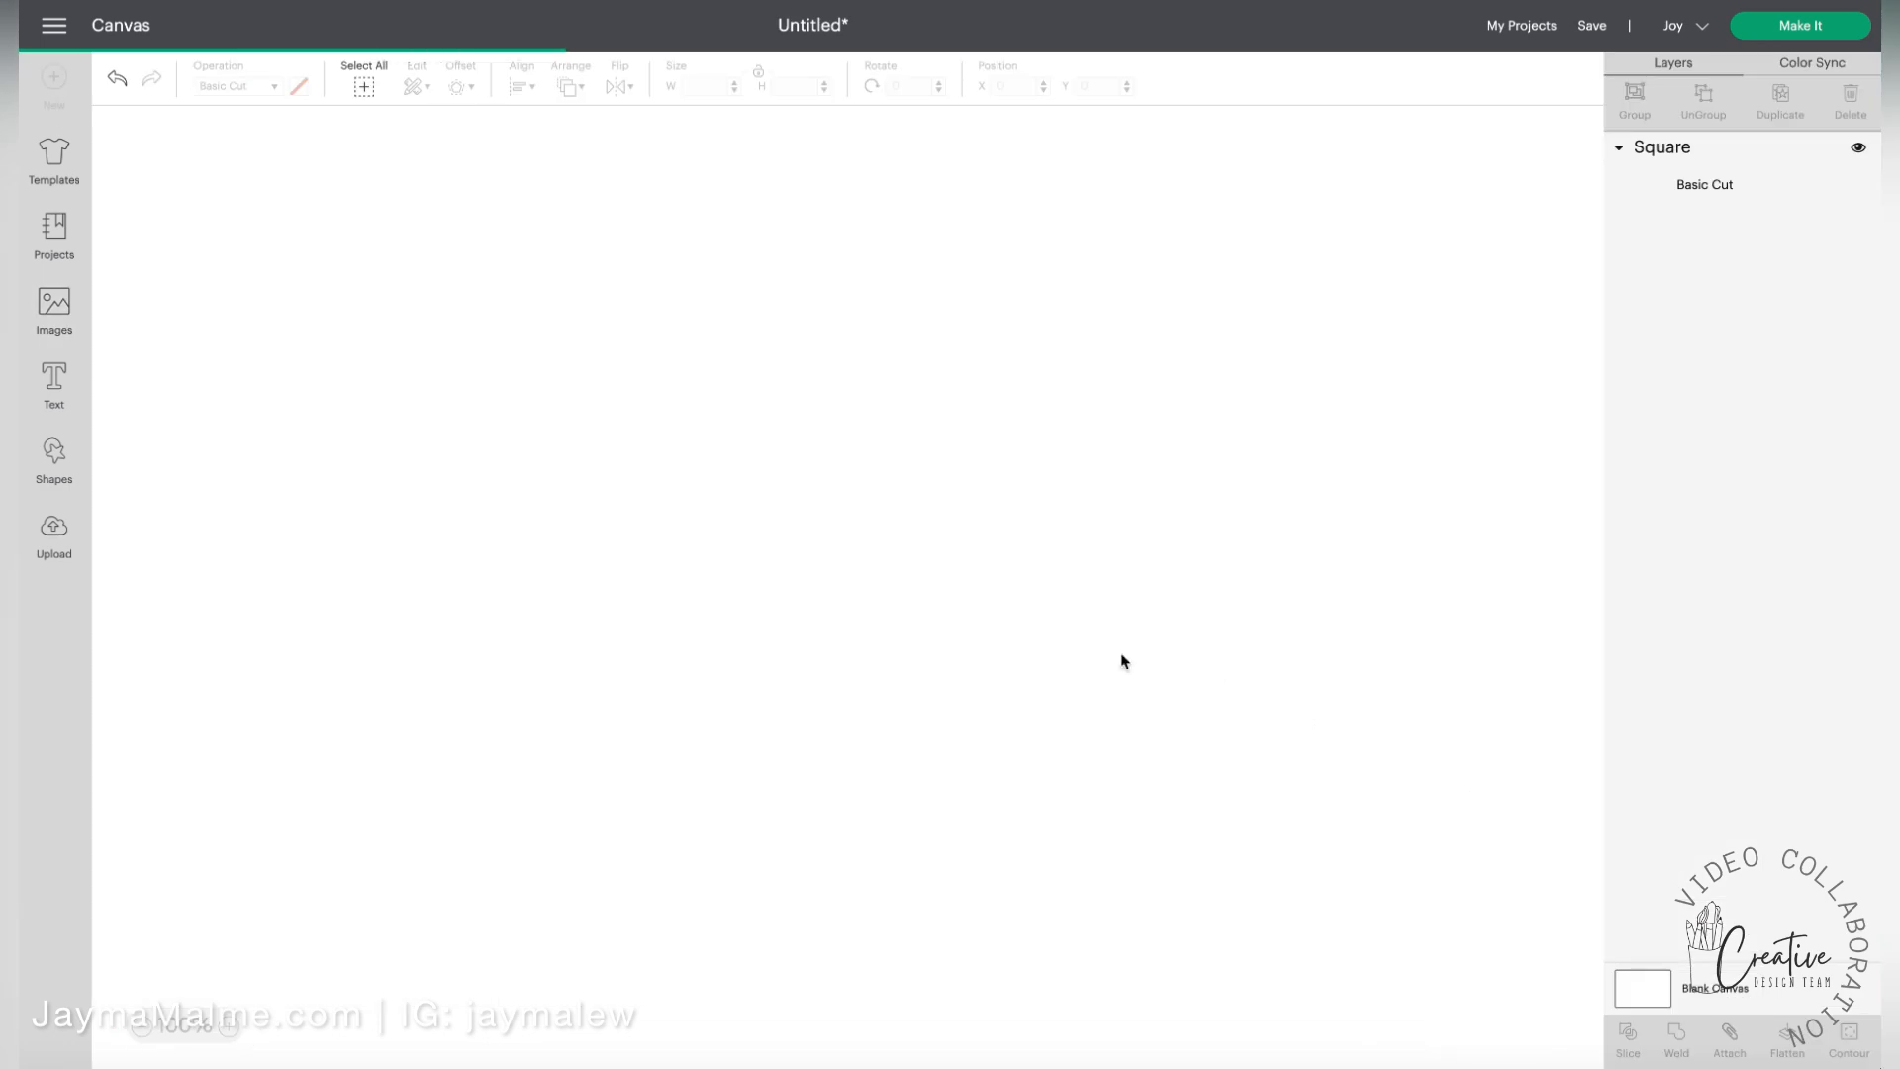
Spread the three imported trees apart from each other beside the dark square
mouse_move(322, 400)
mouse_down()
mouse_move(408, 558)
mouse_move(494, 551)
mouse_move(500, 456)
mouse_move(282, 404)
mouse_move(224, 366)
mouse_move(242, 403)
mouse_move(266, 355)
mouse_move(331, 437)
mouse_up()
click(335, 801)
scroll(367, 482, up, 1)
scroll(236, 388, up, 1)
scroll(276, 359, left, 1)
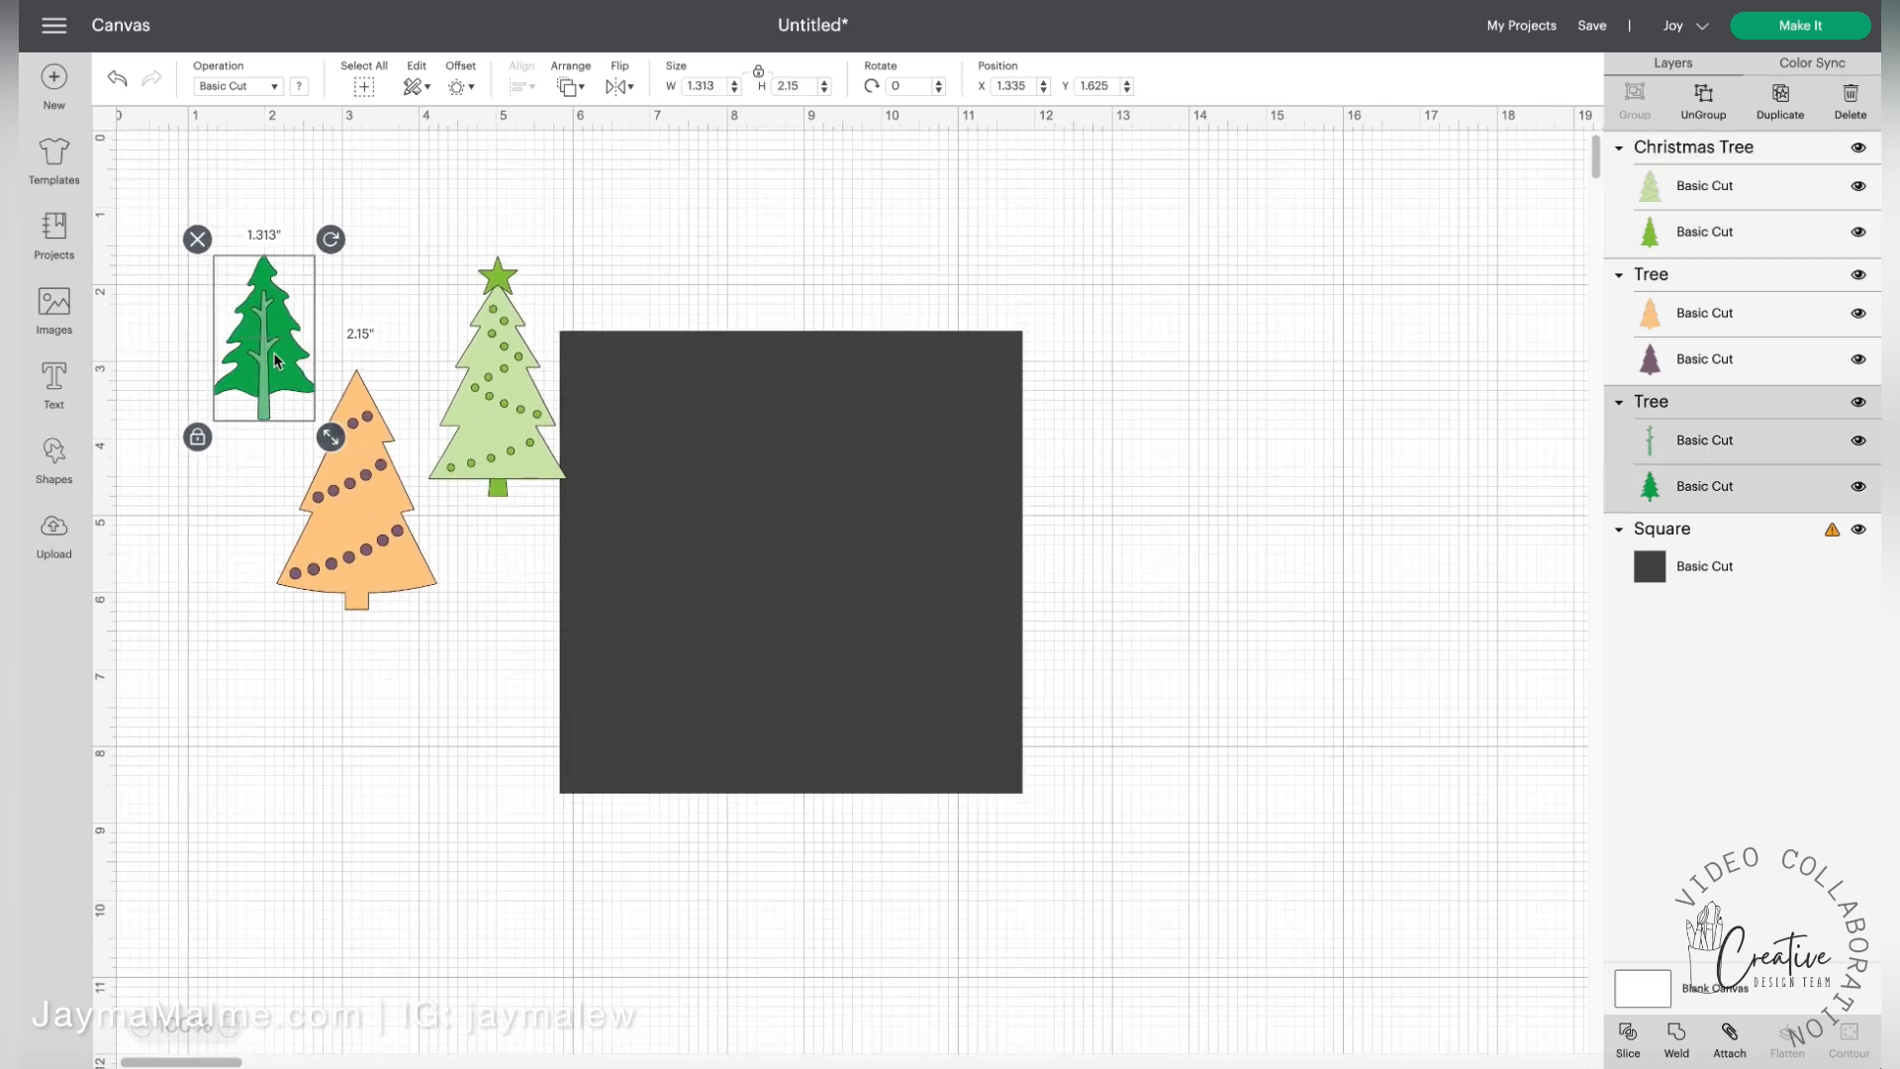
Weld the green pine's layers into one shape and place it, about 0.71 × 1.16 in, in the square's upper-left corner
click(1676, 1037)
drag(273, 330, 649, 429)
drag(705, 539, 602, 408)
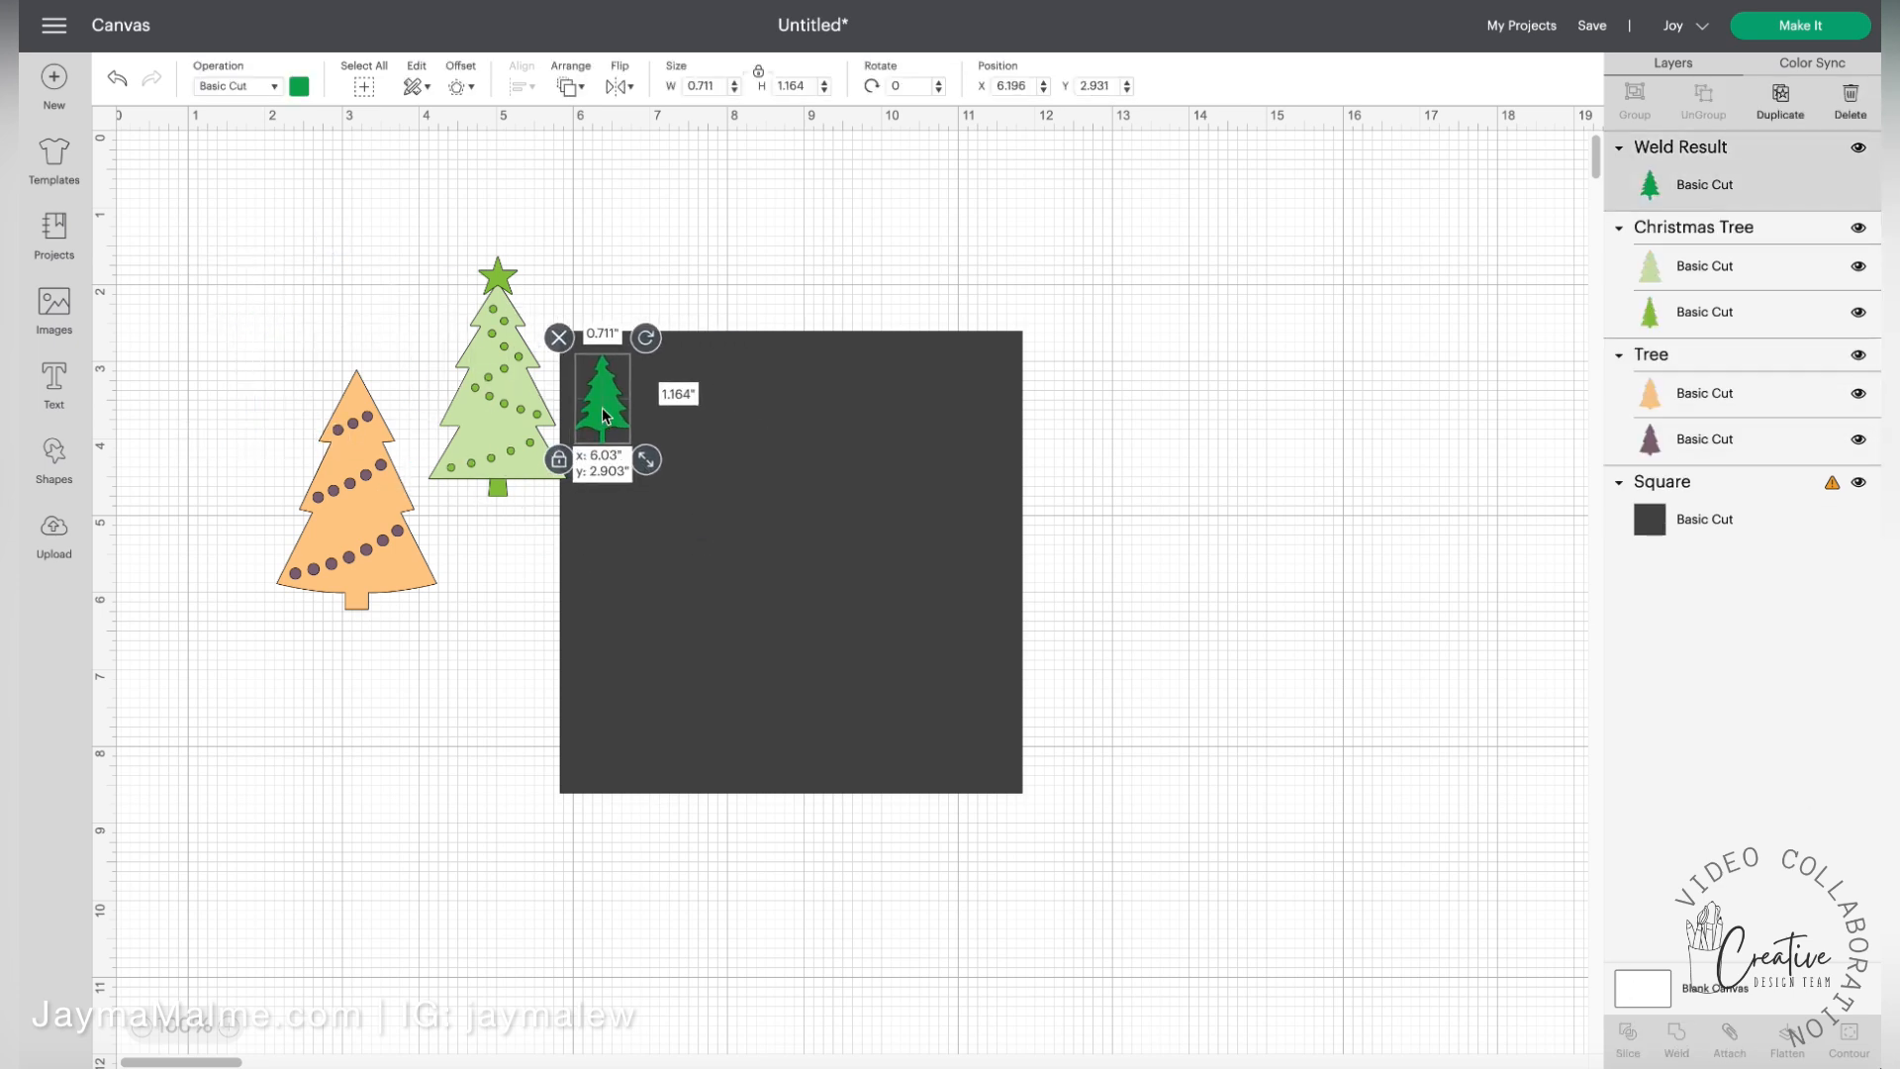
Ungroup the garland tree, delete its orange layer and place the purple layer, about 0.66 × 0.99 in, beside the green pine
click(369, 555)
drag(369, 554, 695, 502)
click(1710, 102)
click(262, 471)
drag(779, 599, 691, 423)
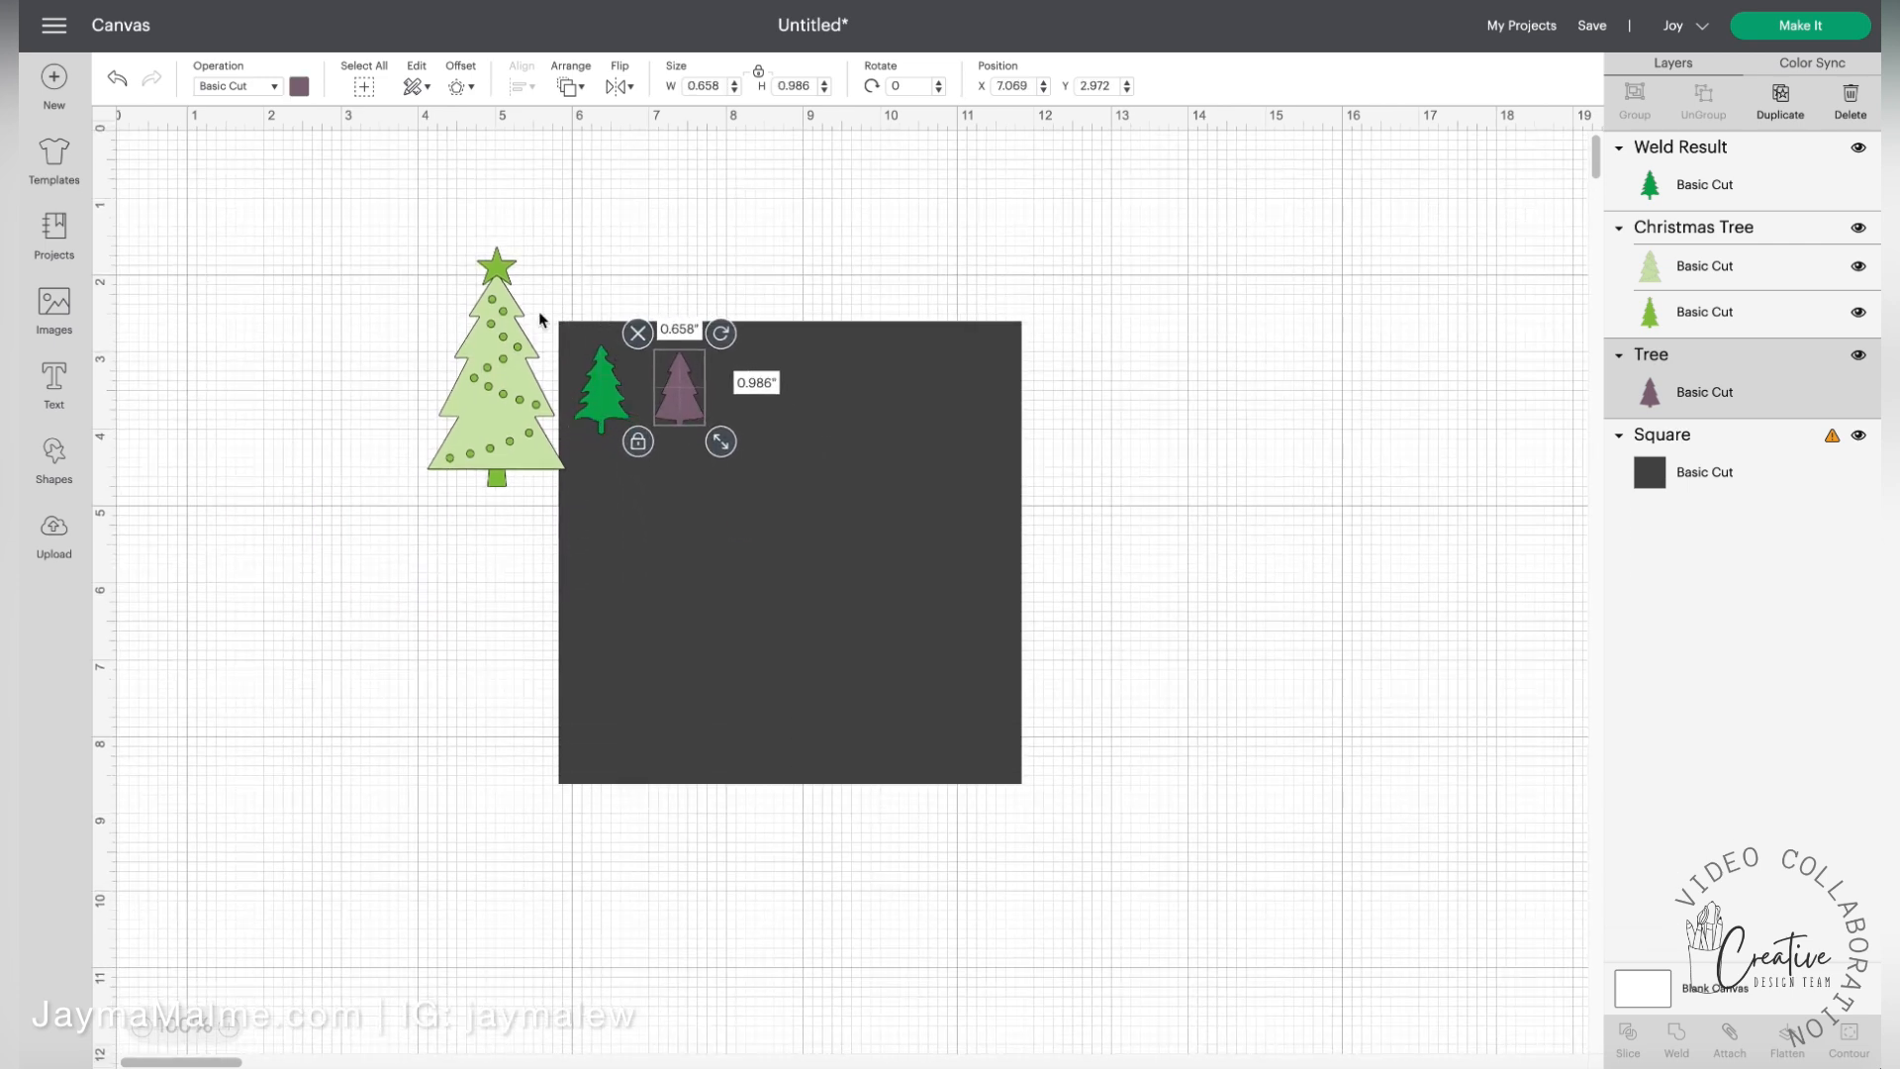
Ungroup the light-green Christmas tree and separate its two layers on the empty canvas beside the square
drag(500, 380, 405, 500)
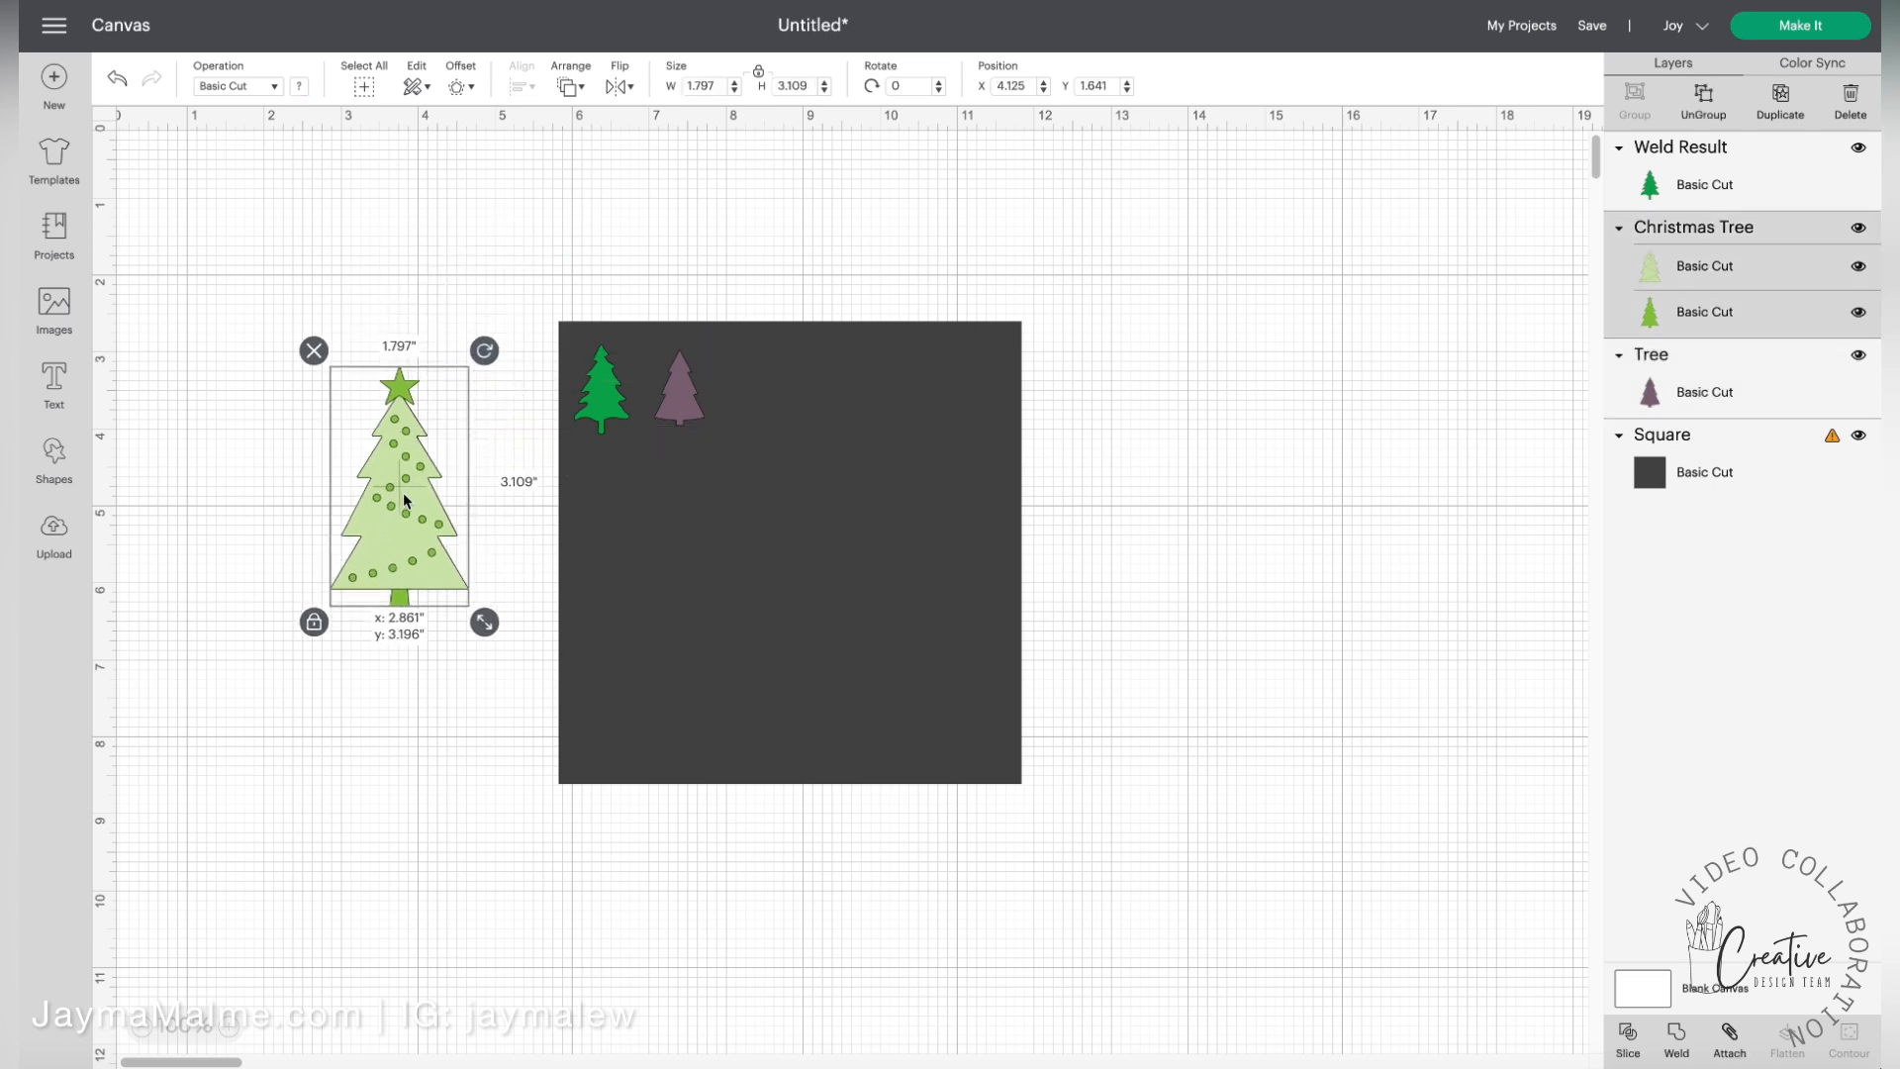
click(1703, 99)
click(468, 512)
drag(423, 514, 674, 578)
drag(733, 700, 458, 427)
drag(500, 504, 555, 603)
Hide all contours of the light-green tree layer and place it on the square at about 0.75 × 1.04 in, below the other two trees
click(320, 465)
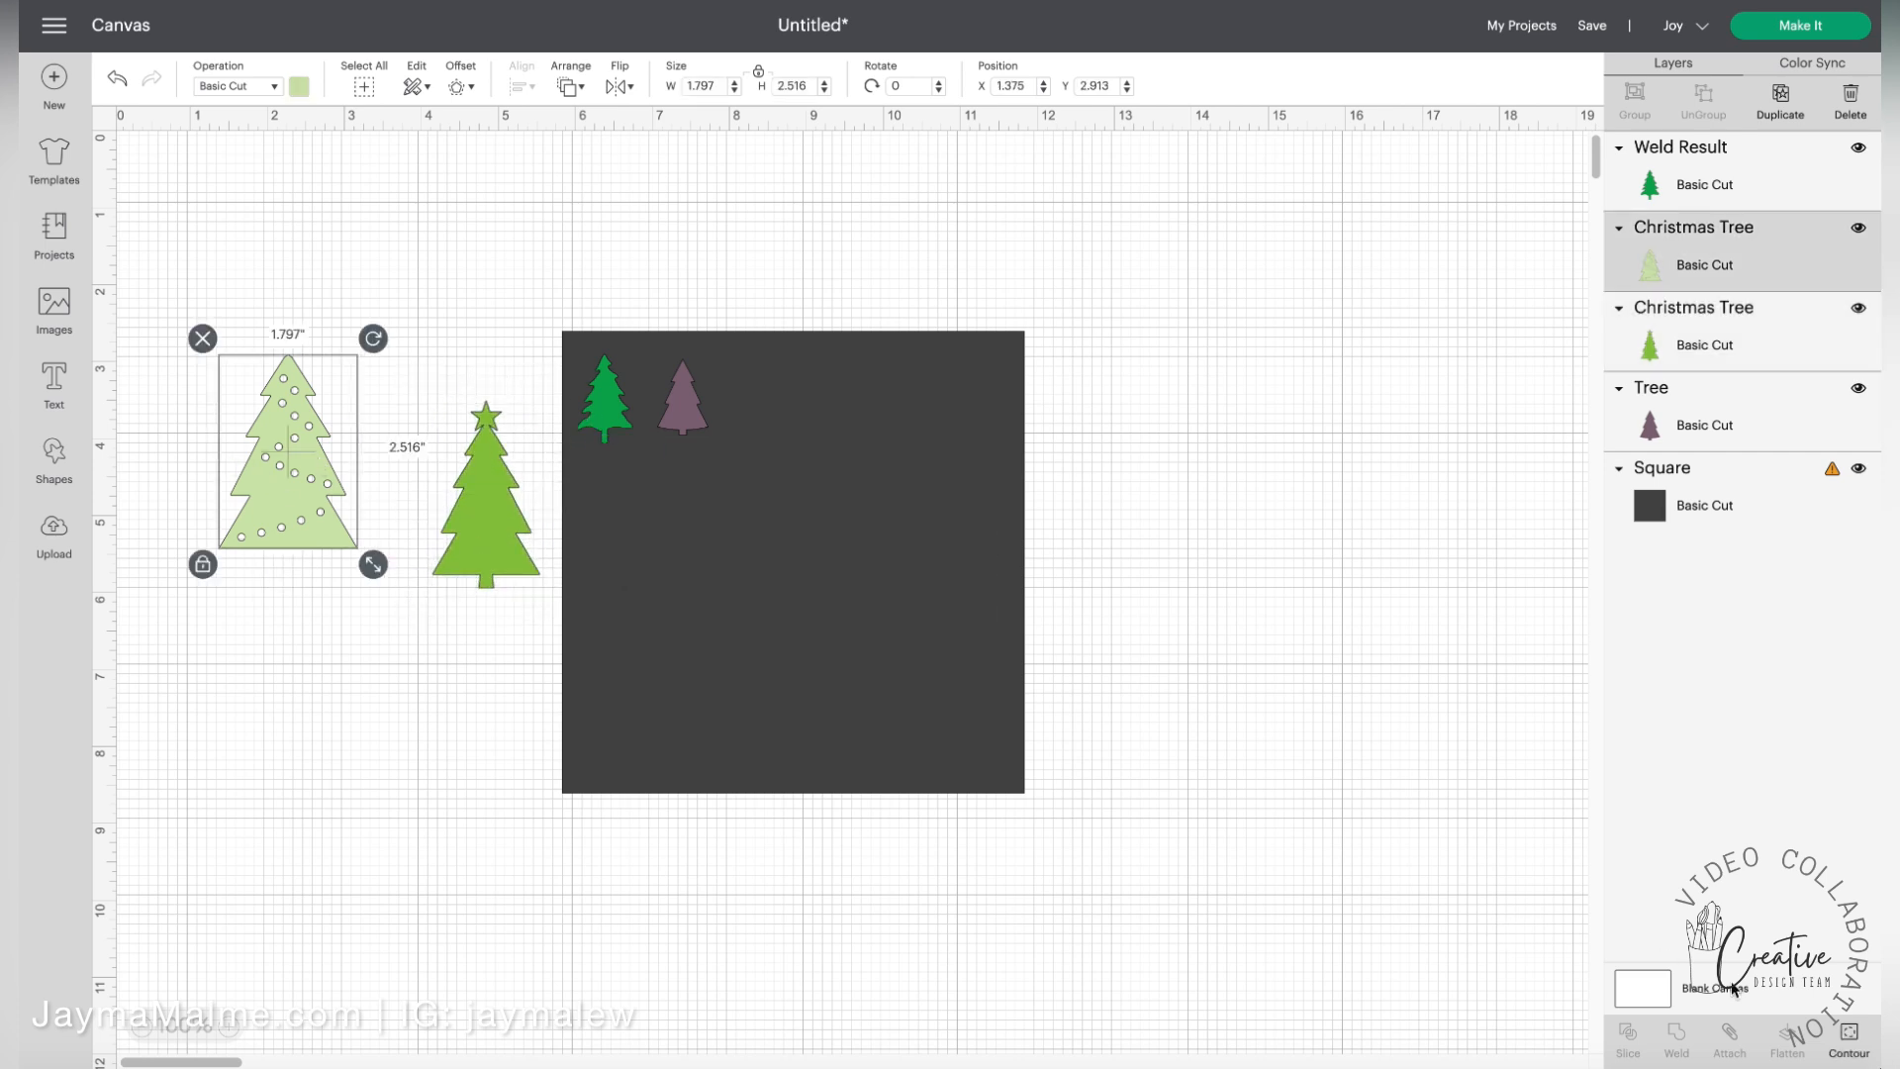
click(1849, 1039)
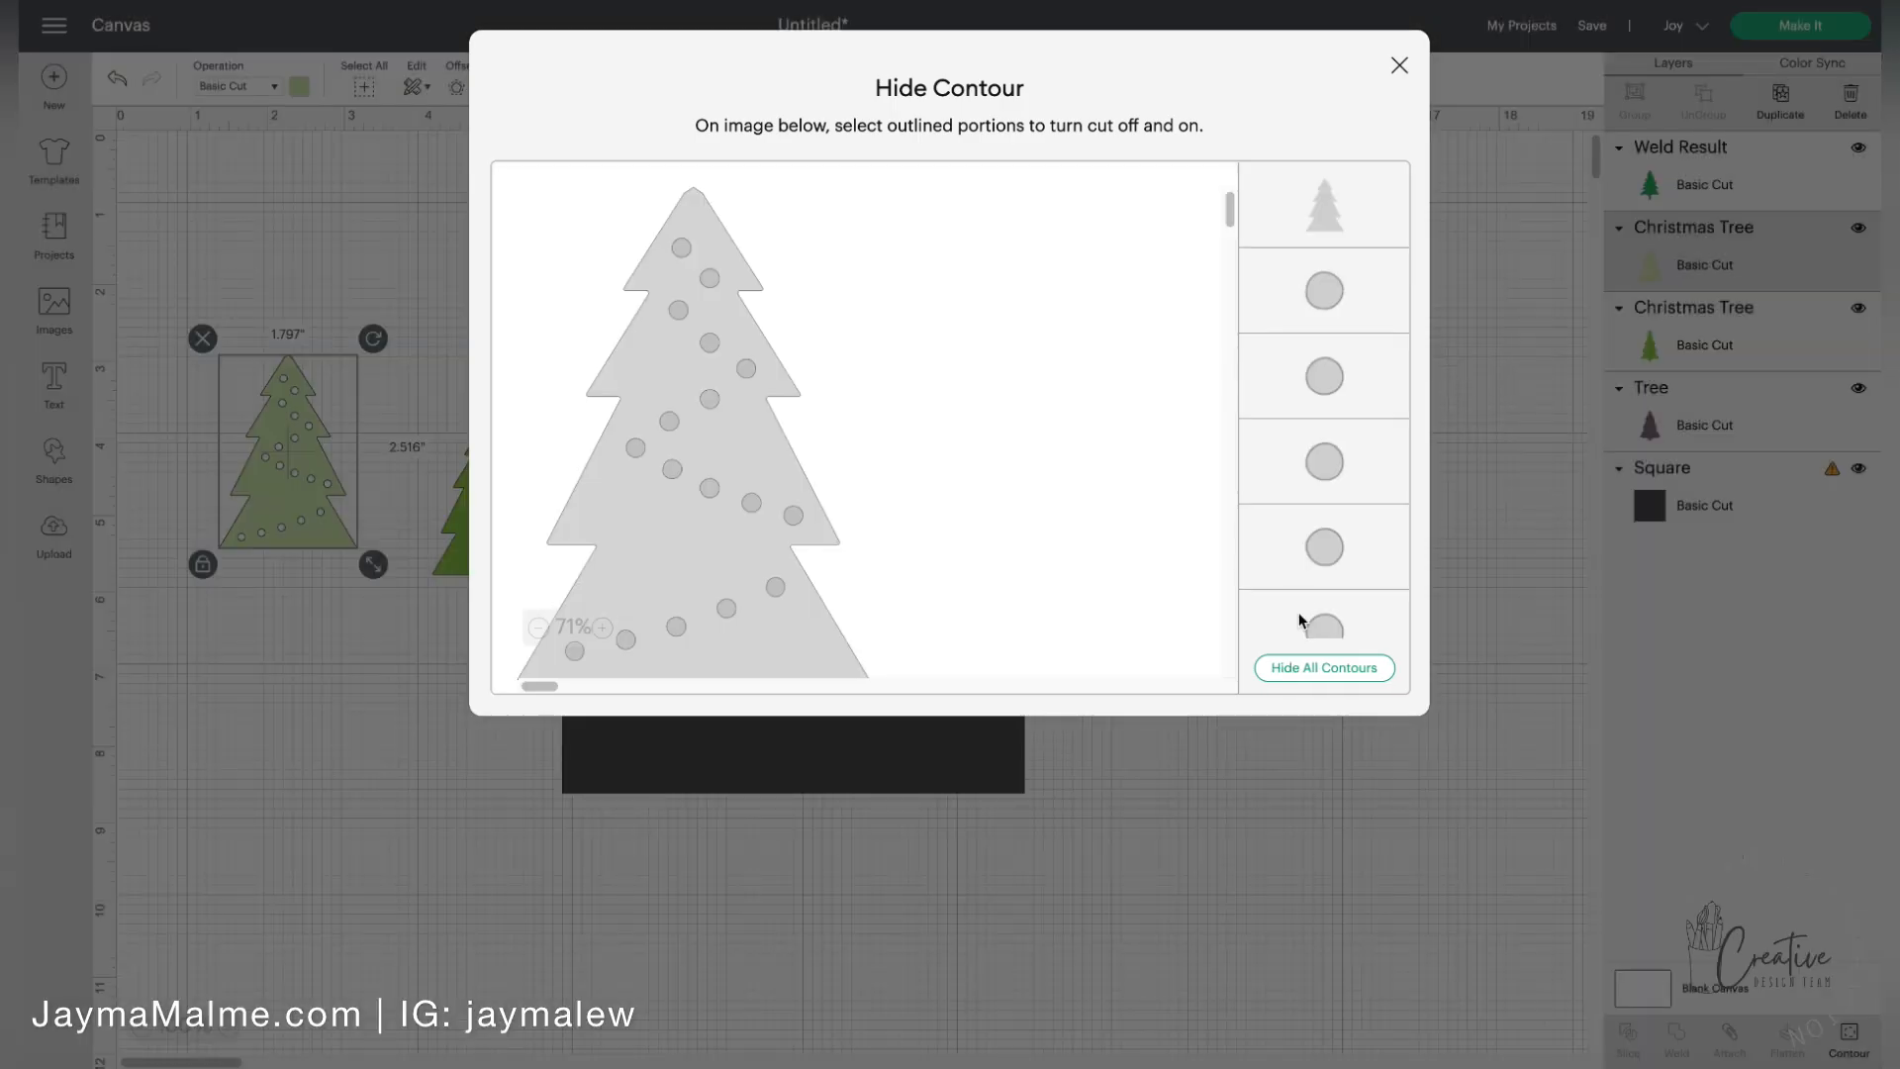
click(1320, 669)
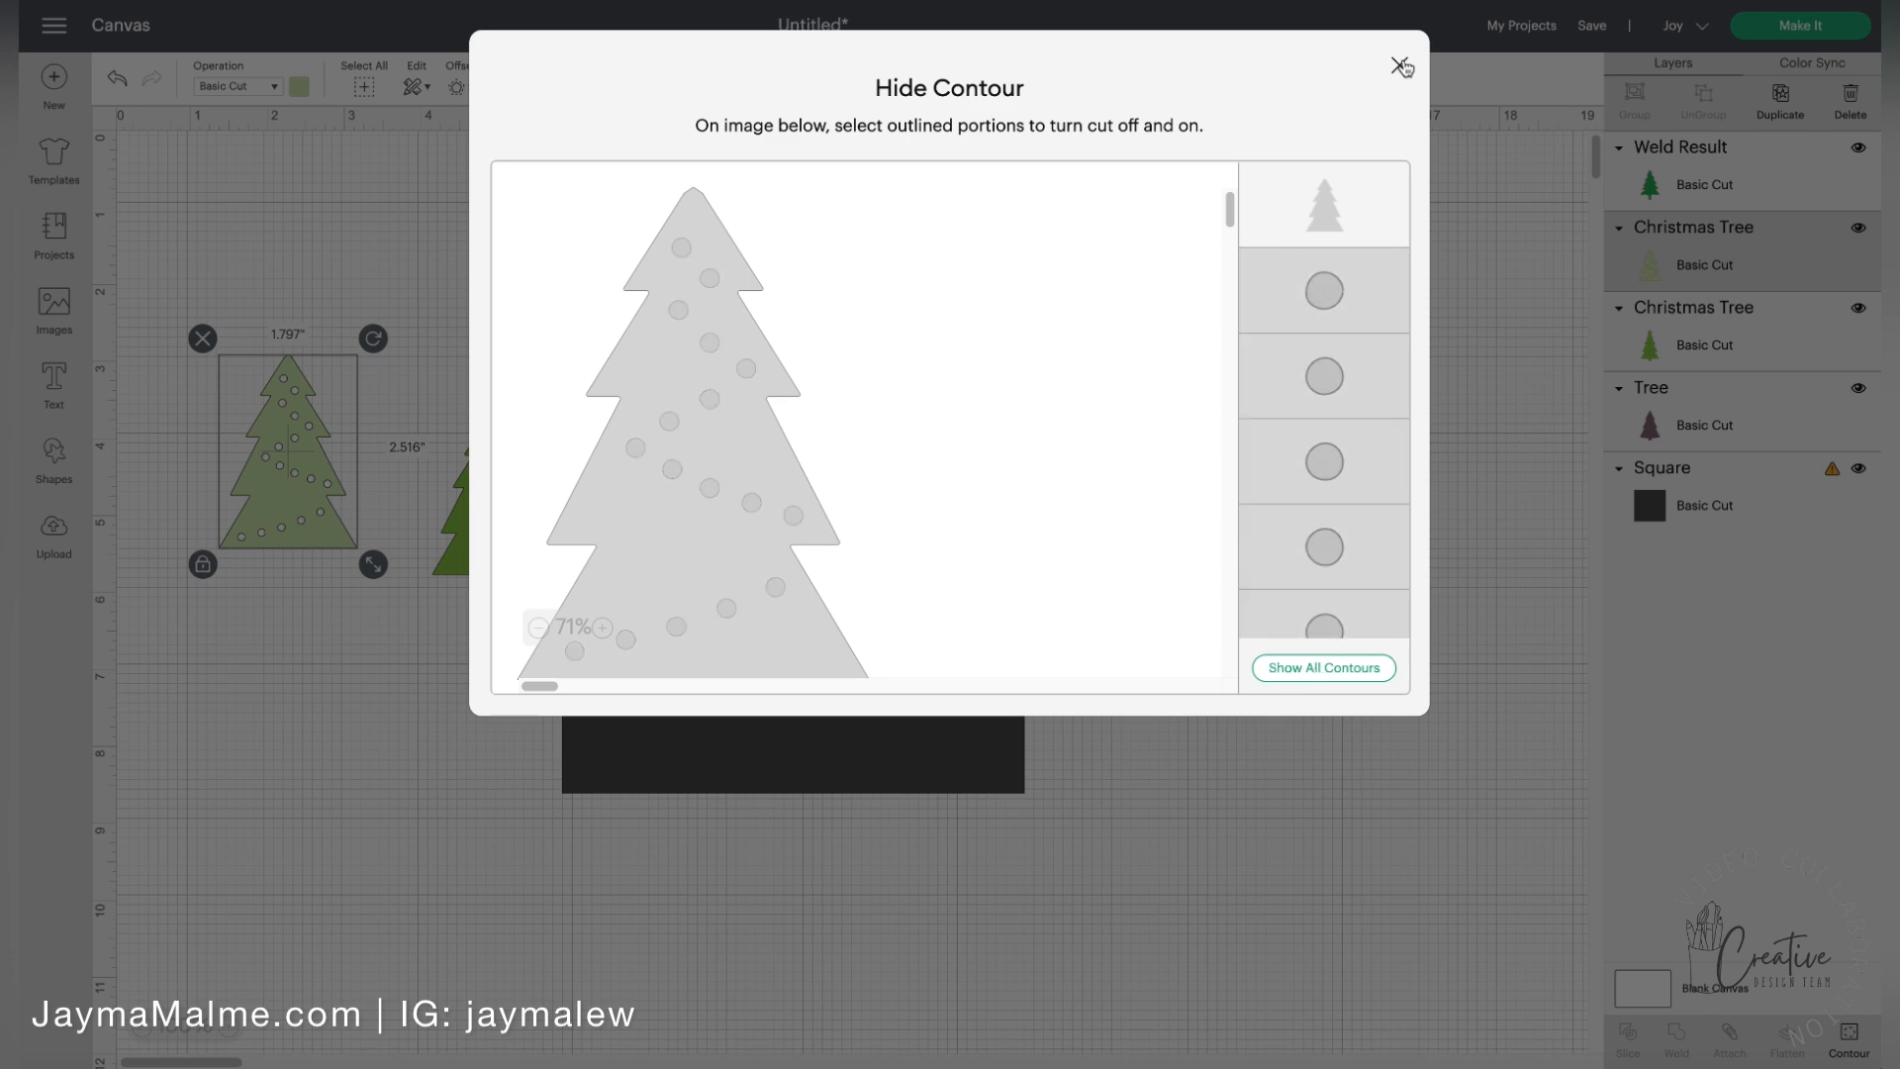
click(1399, 67)
drag(316, 488, 696, 569)
drag(755, 648, 645, 524)
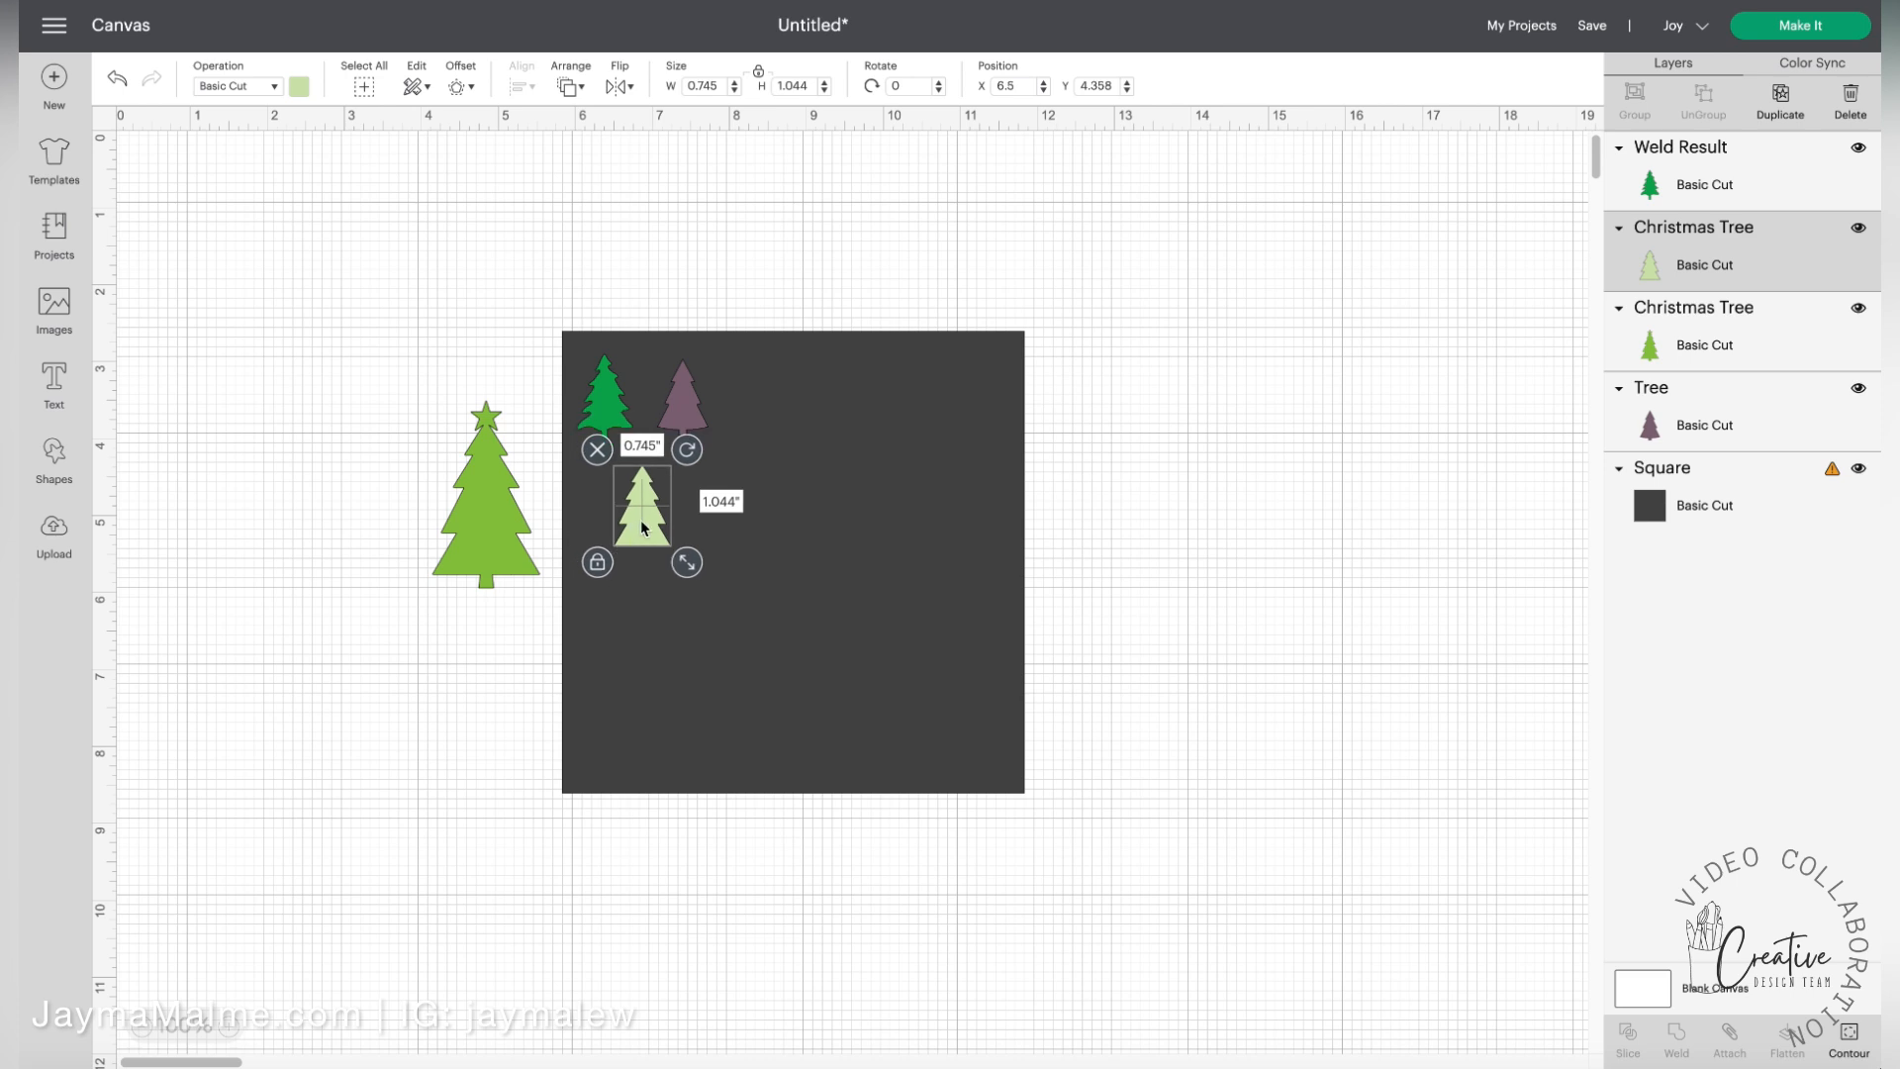
Move the green pine, the purple tree and the star-topped tree to the canvas left of the square and hide them
drag(606, 429, 259, 436)
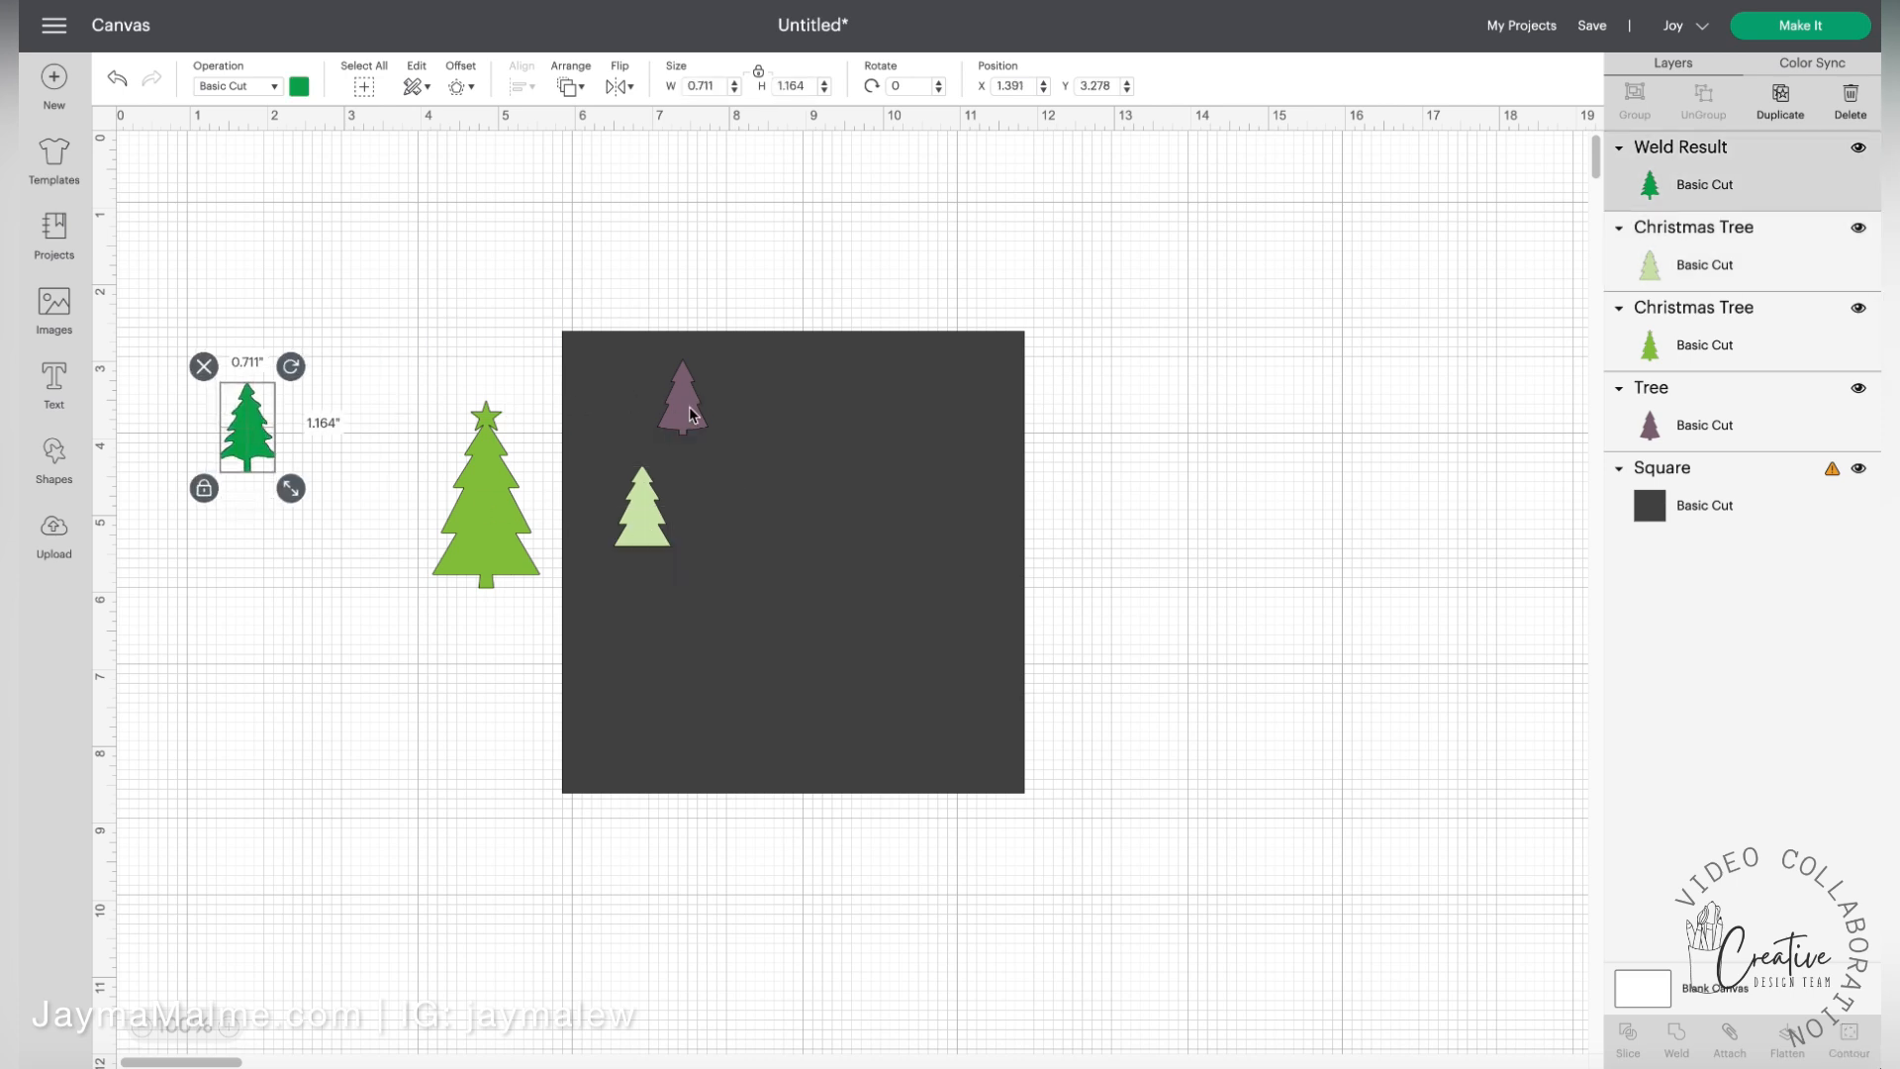
drag(690, 413, 275, 557)
drag(514, 540, 284, 744)
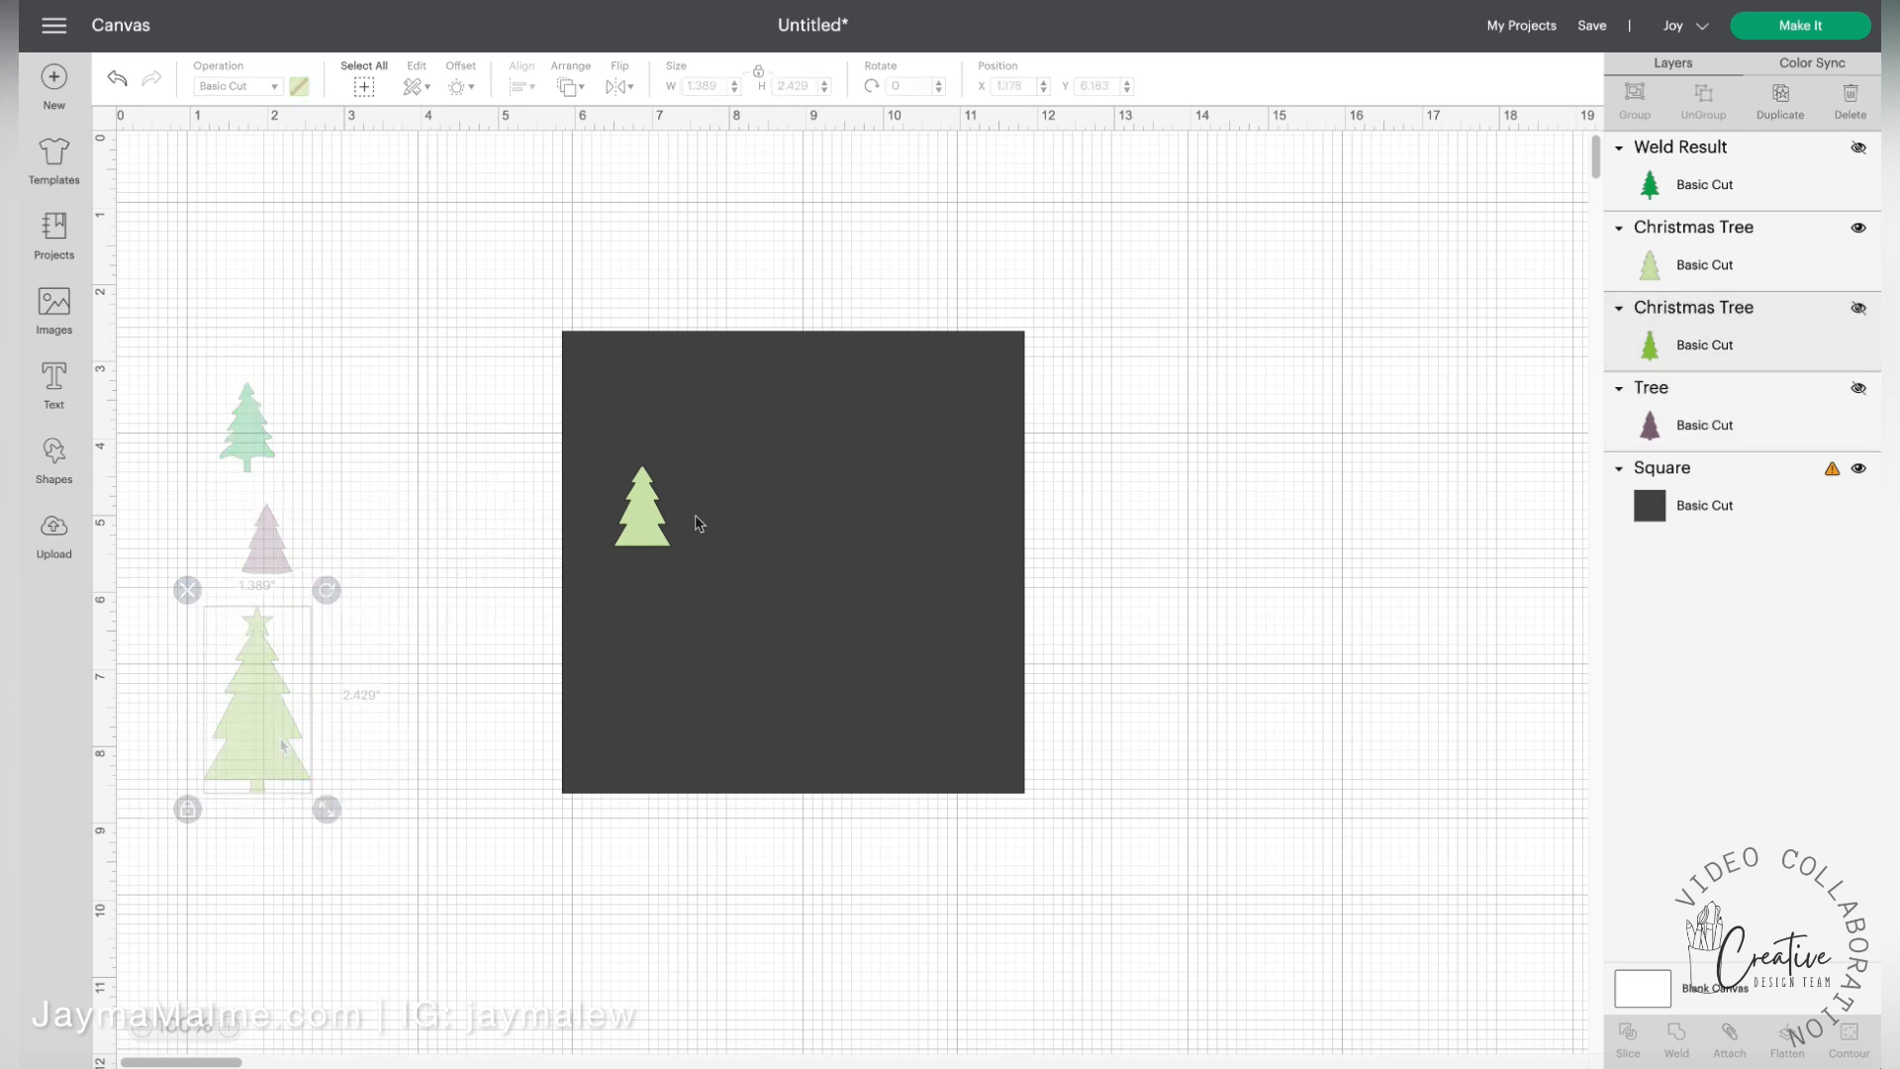
Shrink the light-green tree to about 0.47 × 0.66 in and duplicate it into a row of five across the square's upper edge
click(642, 510)
drag(686, 564, 623, 392)
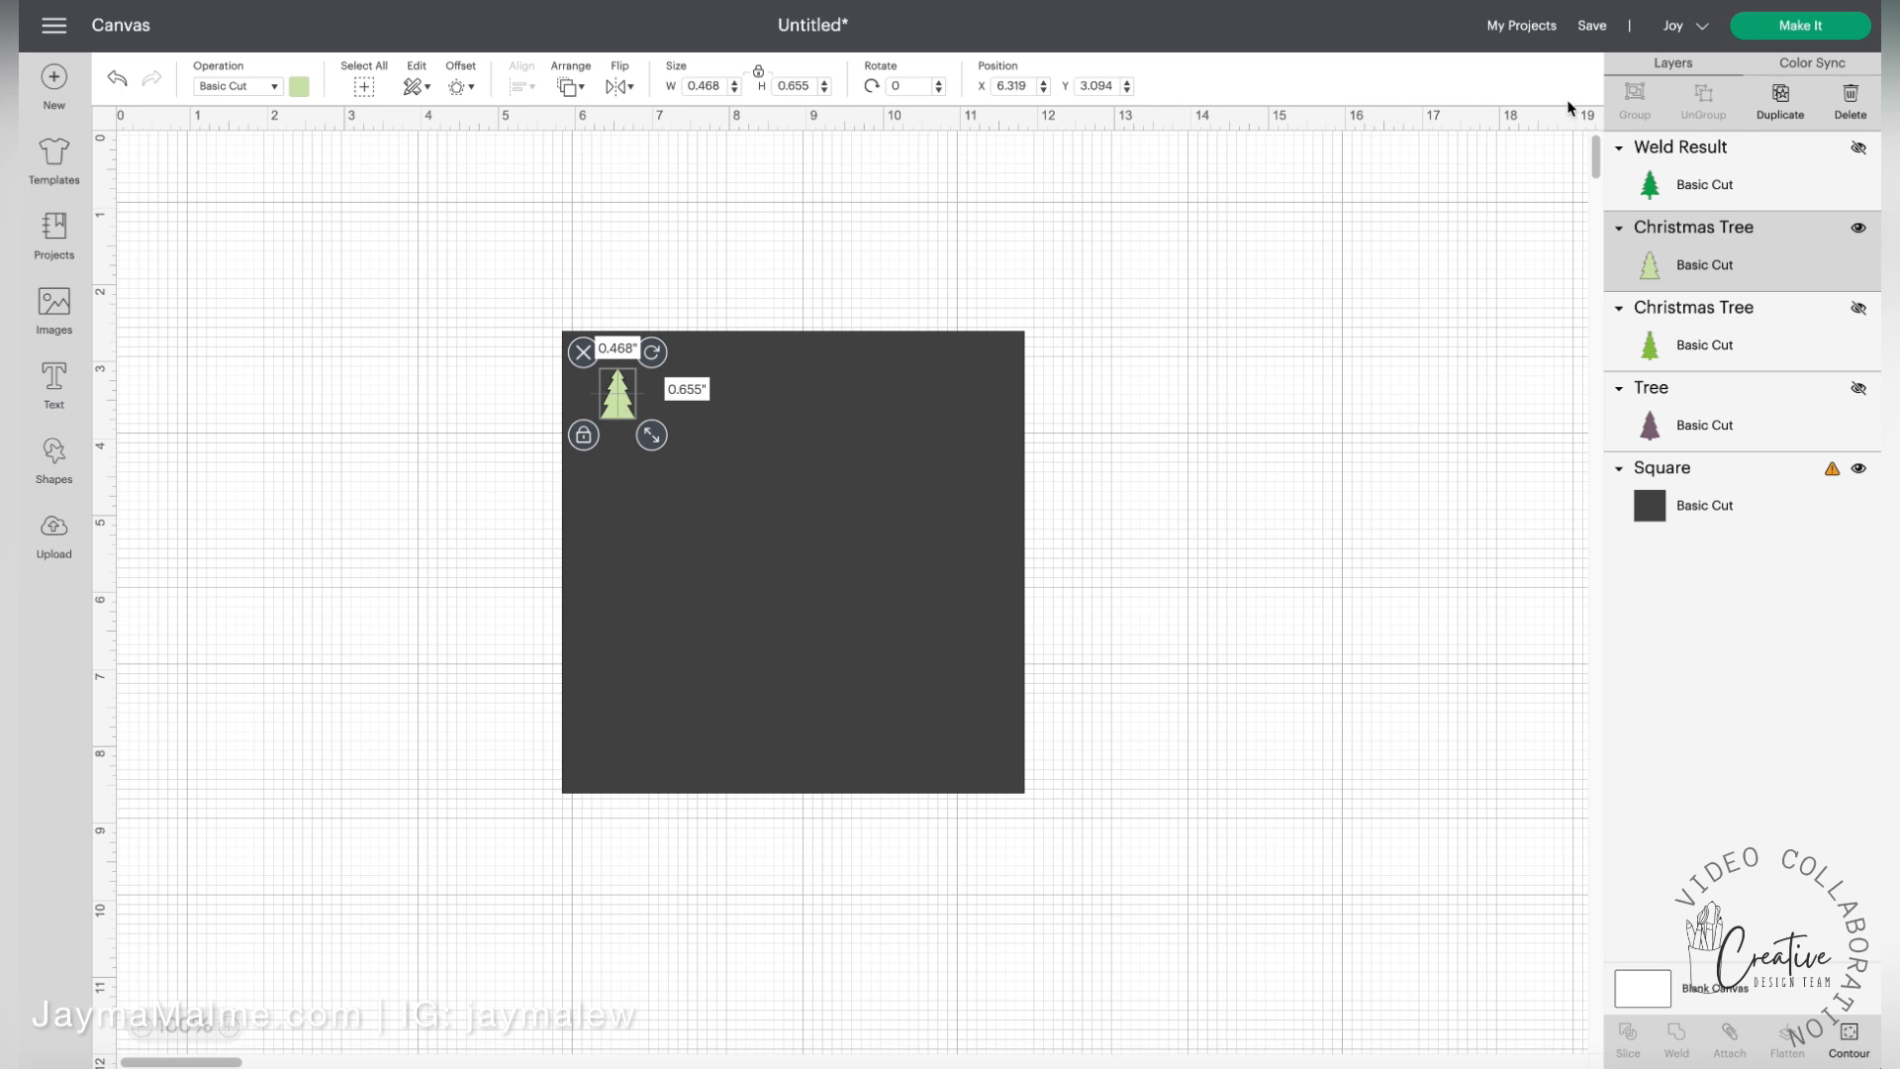
click(1796, 103)
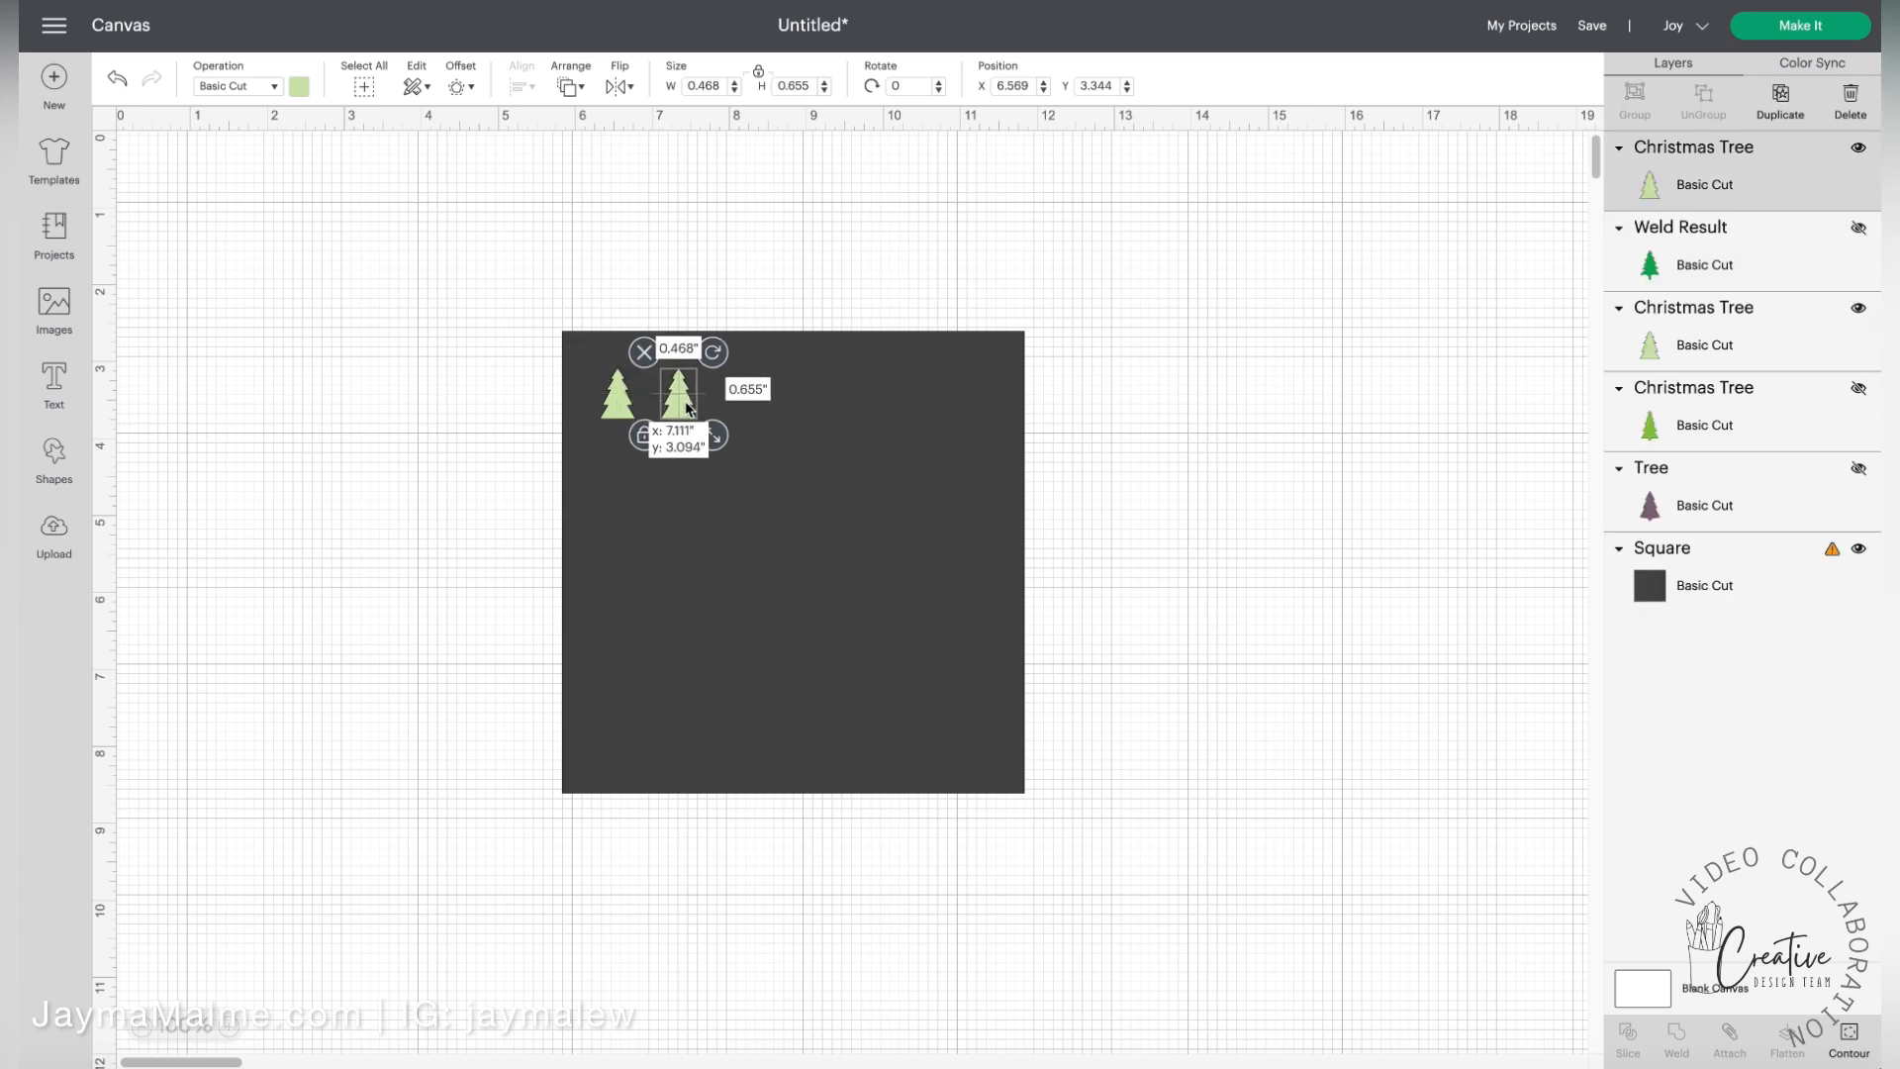
click(1794, 99)
drag(693, 396, 956, 404)
click(1780, 99)
click(1780, 99)
mouse_move(788, 440)
mouse_down()
mouse_move(867, 423)
mouse_move(776, 421)
mouse_up()
click(771, 421)
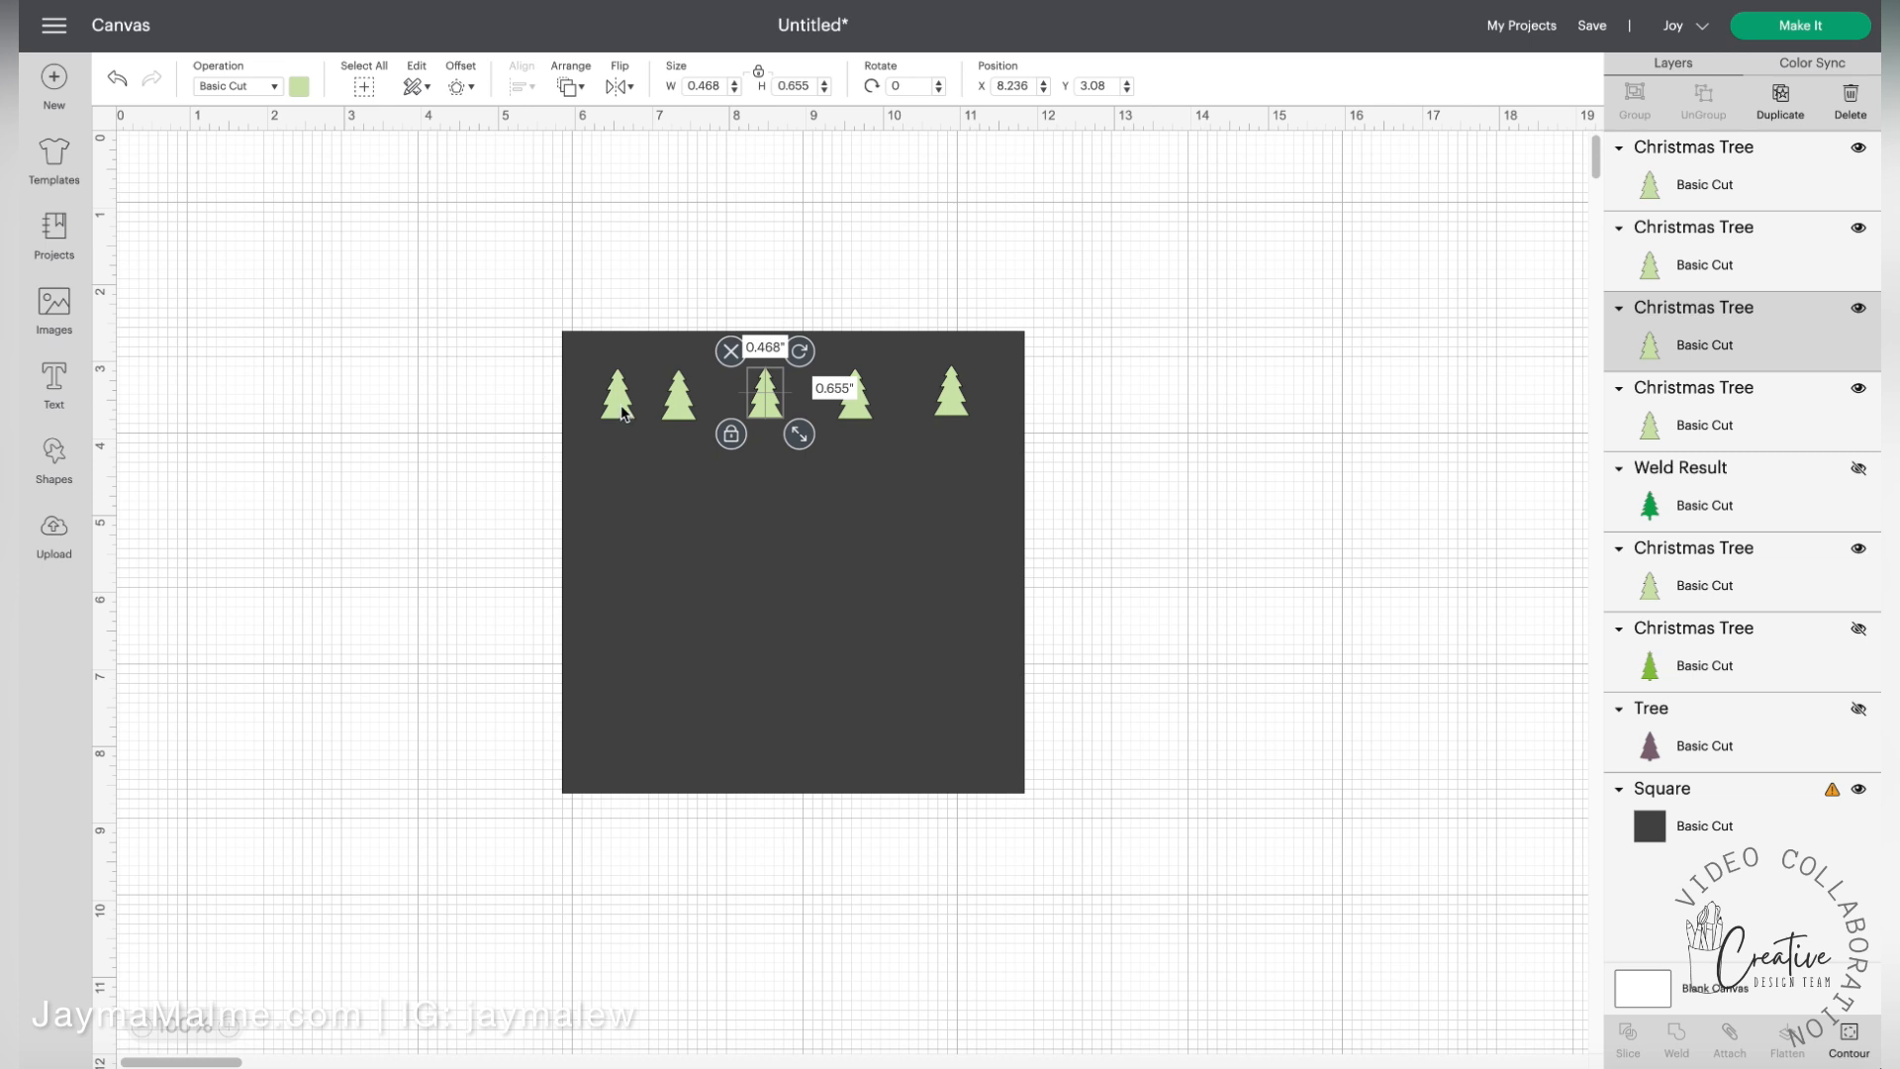
Select all five light-green trees in the row and distribute them horizontally
click(1252, 381)
click(1659, 193)
shift+click(1658, 265)
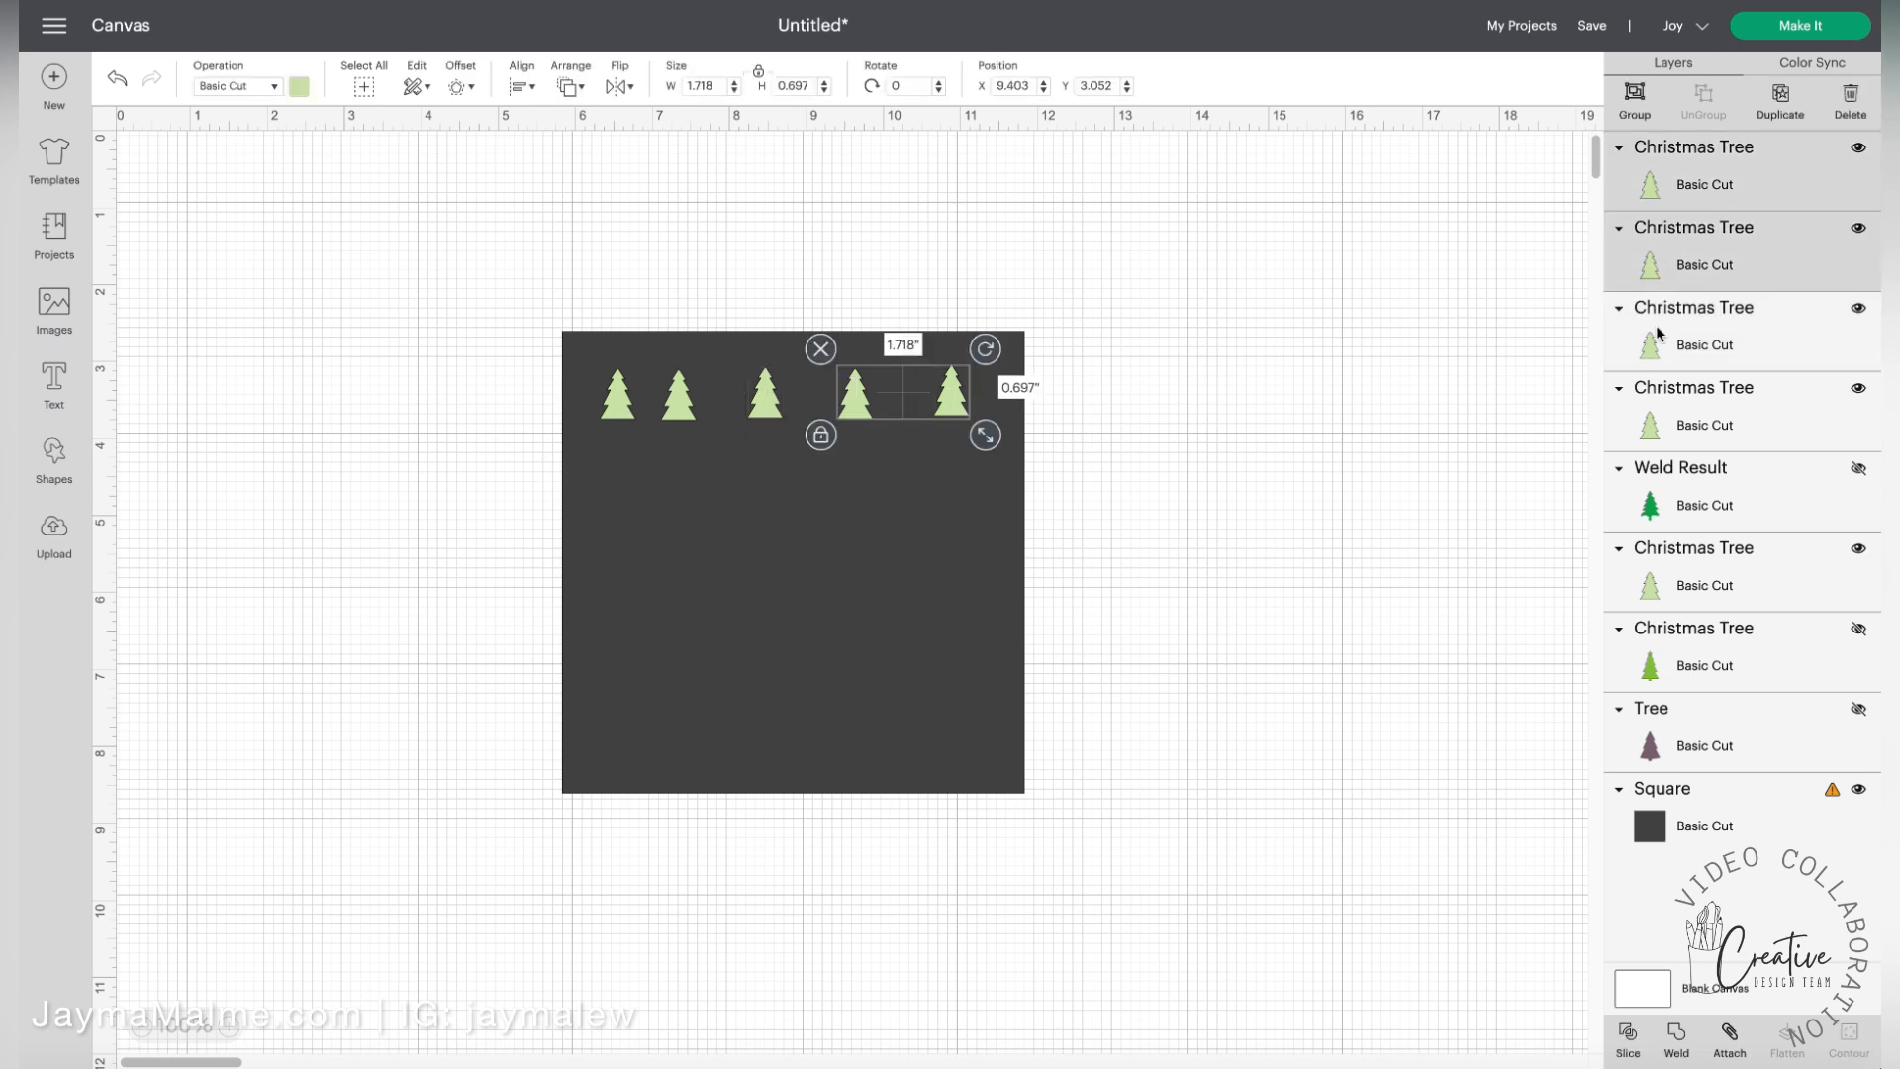
shift+click(1660, 334)
shift+click(1654, 428)
shift+click(1654, 582)
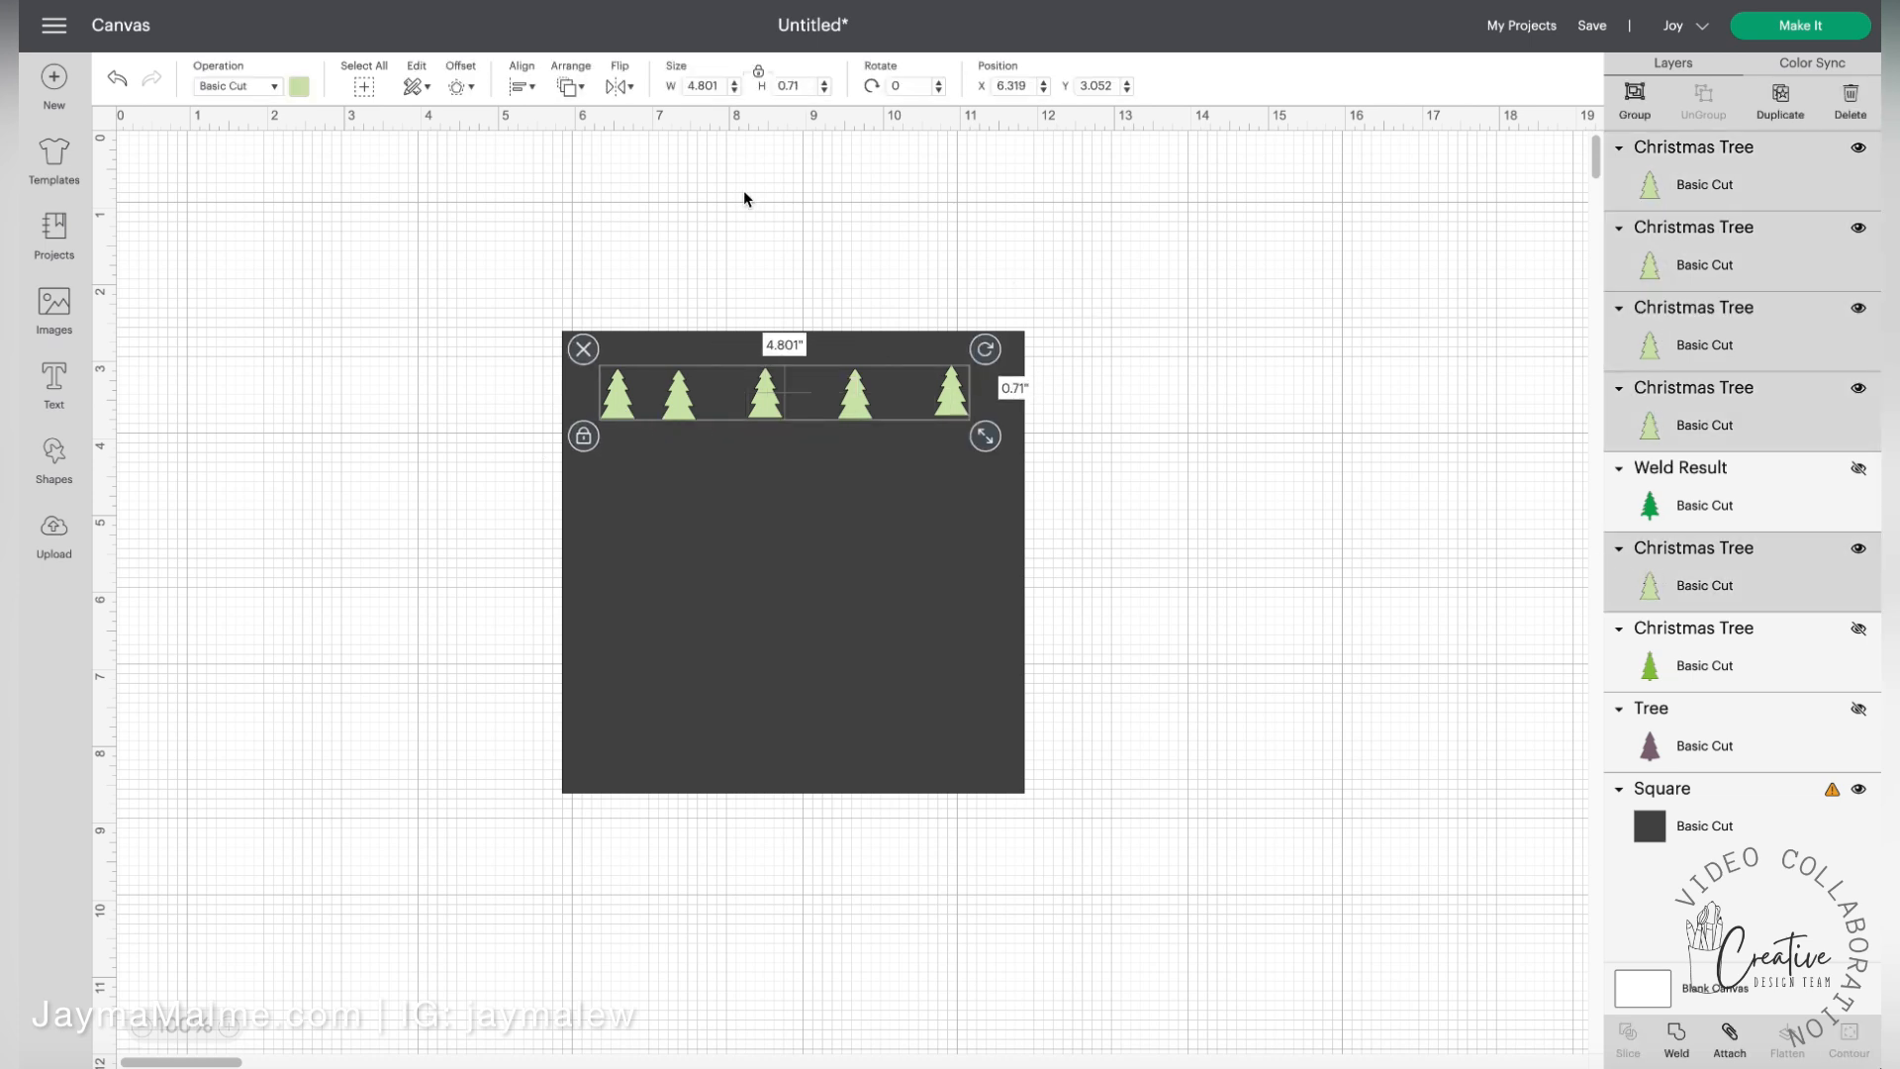
click(531, 91)
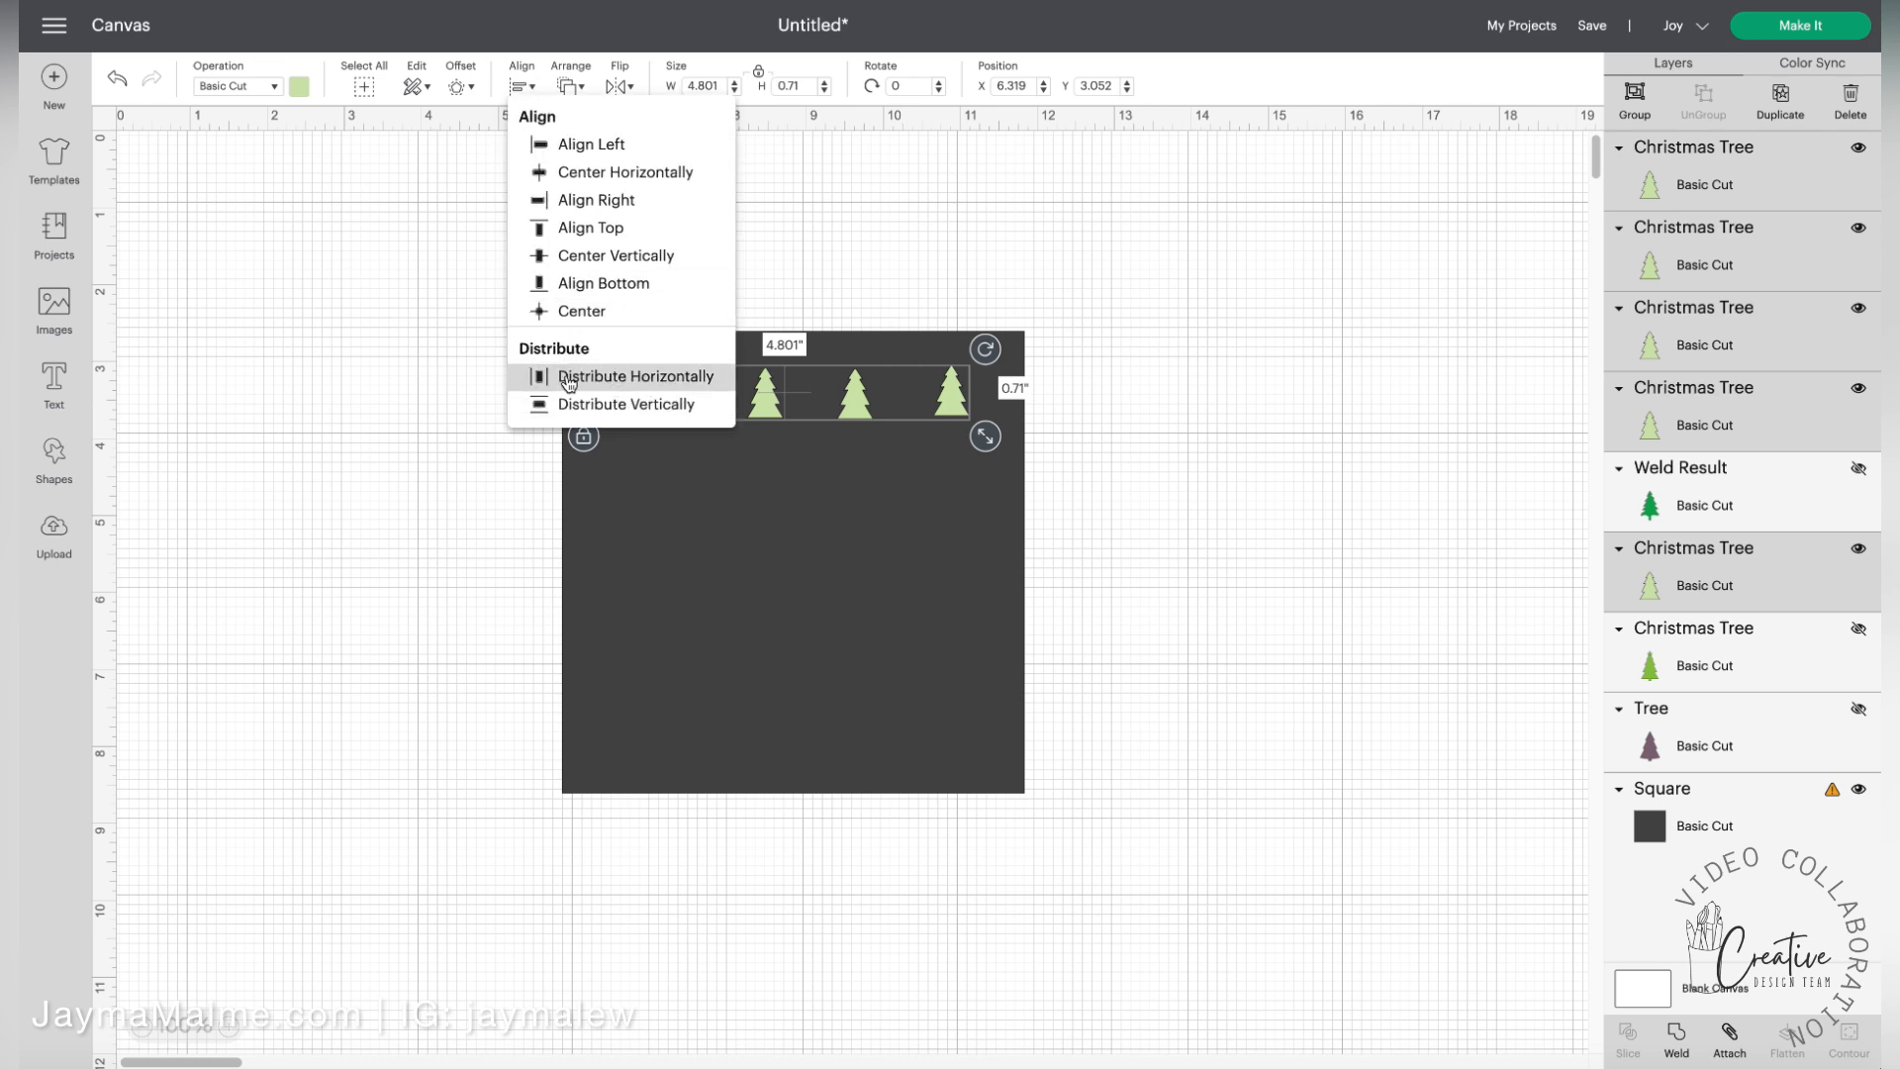
click(631, 377)
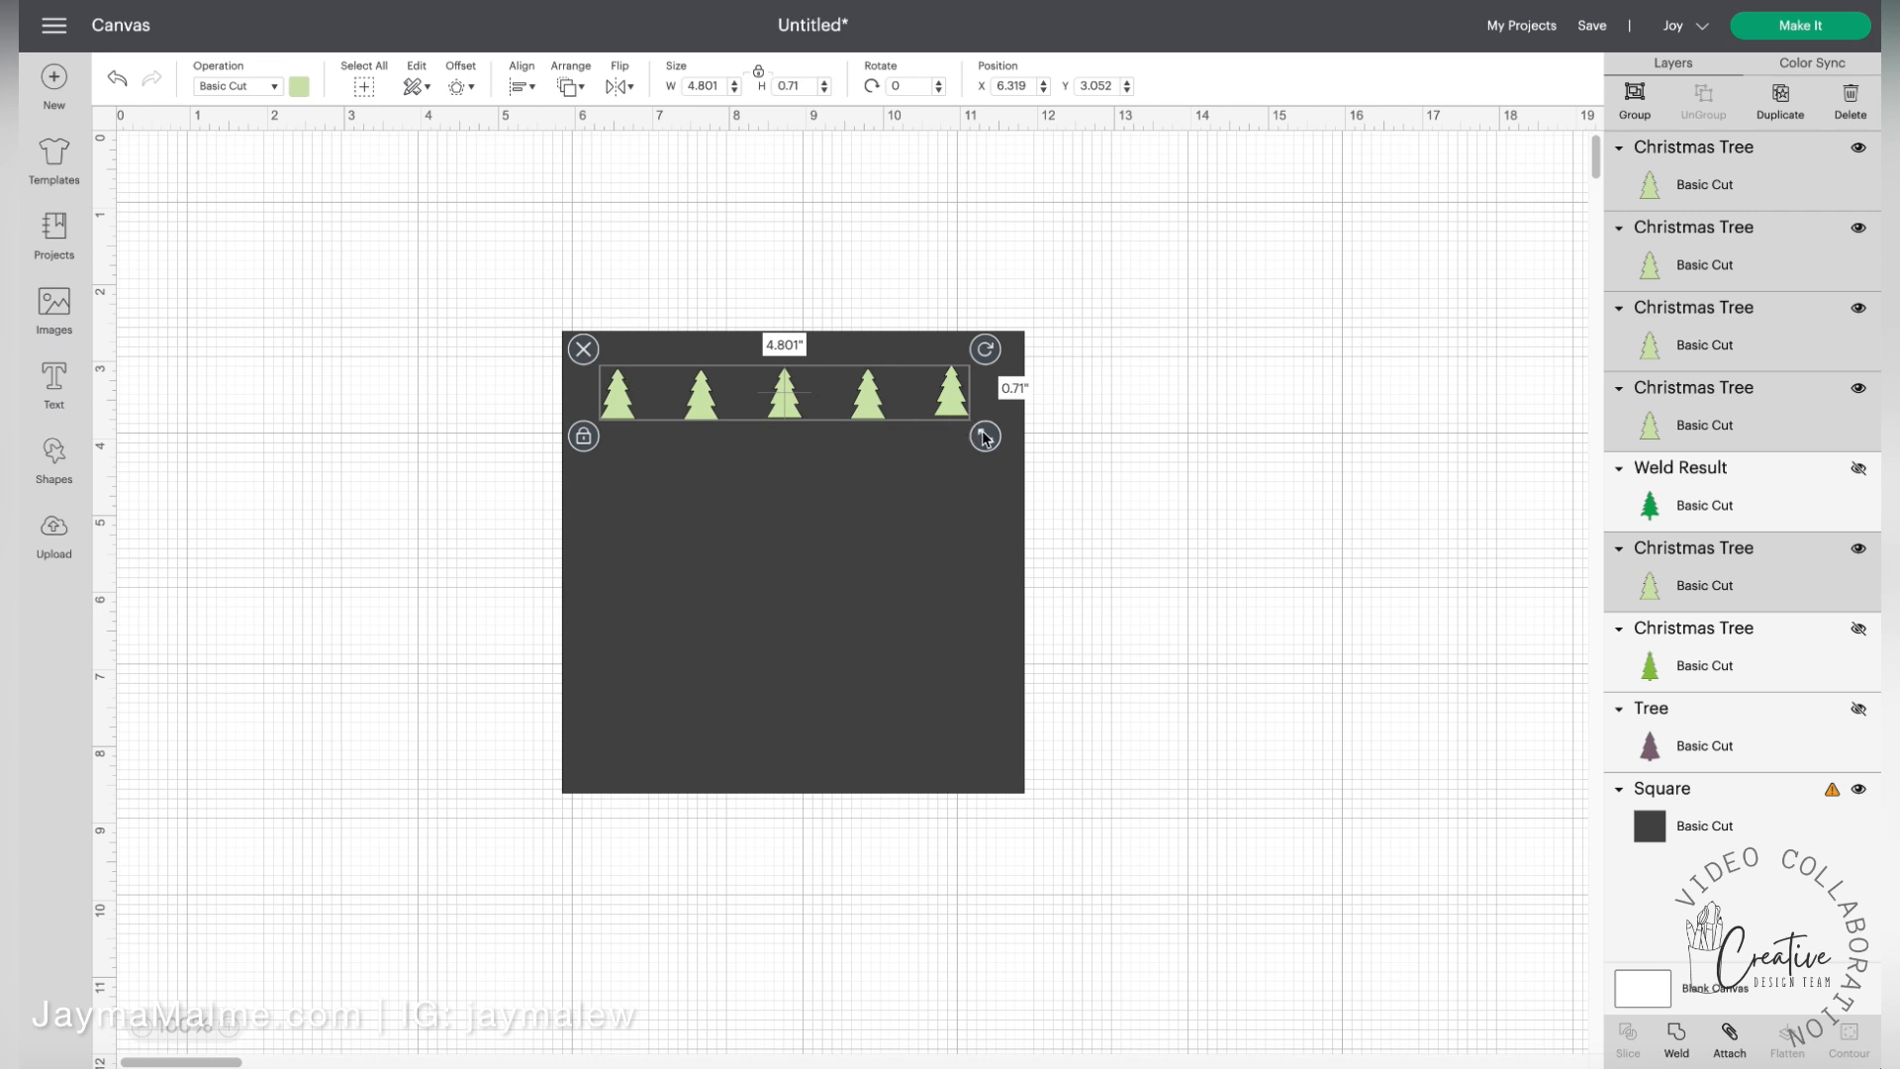
Scale the selected row of five trees down to a height of 0.5 in
drag(984, 437, 947, 405)
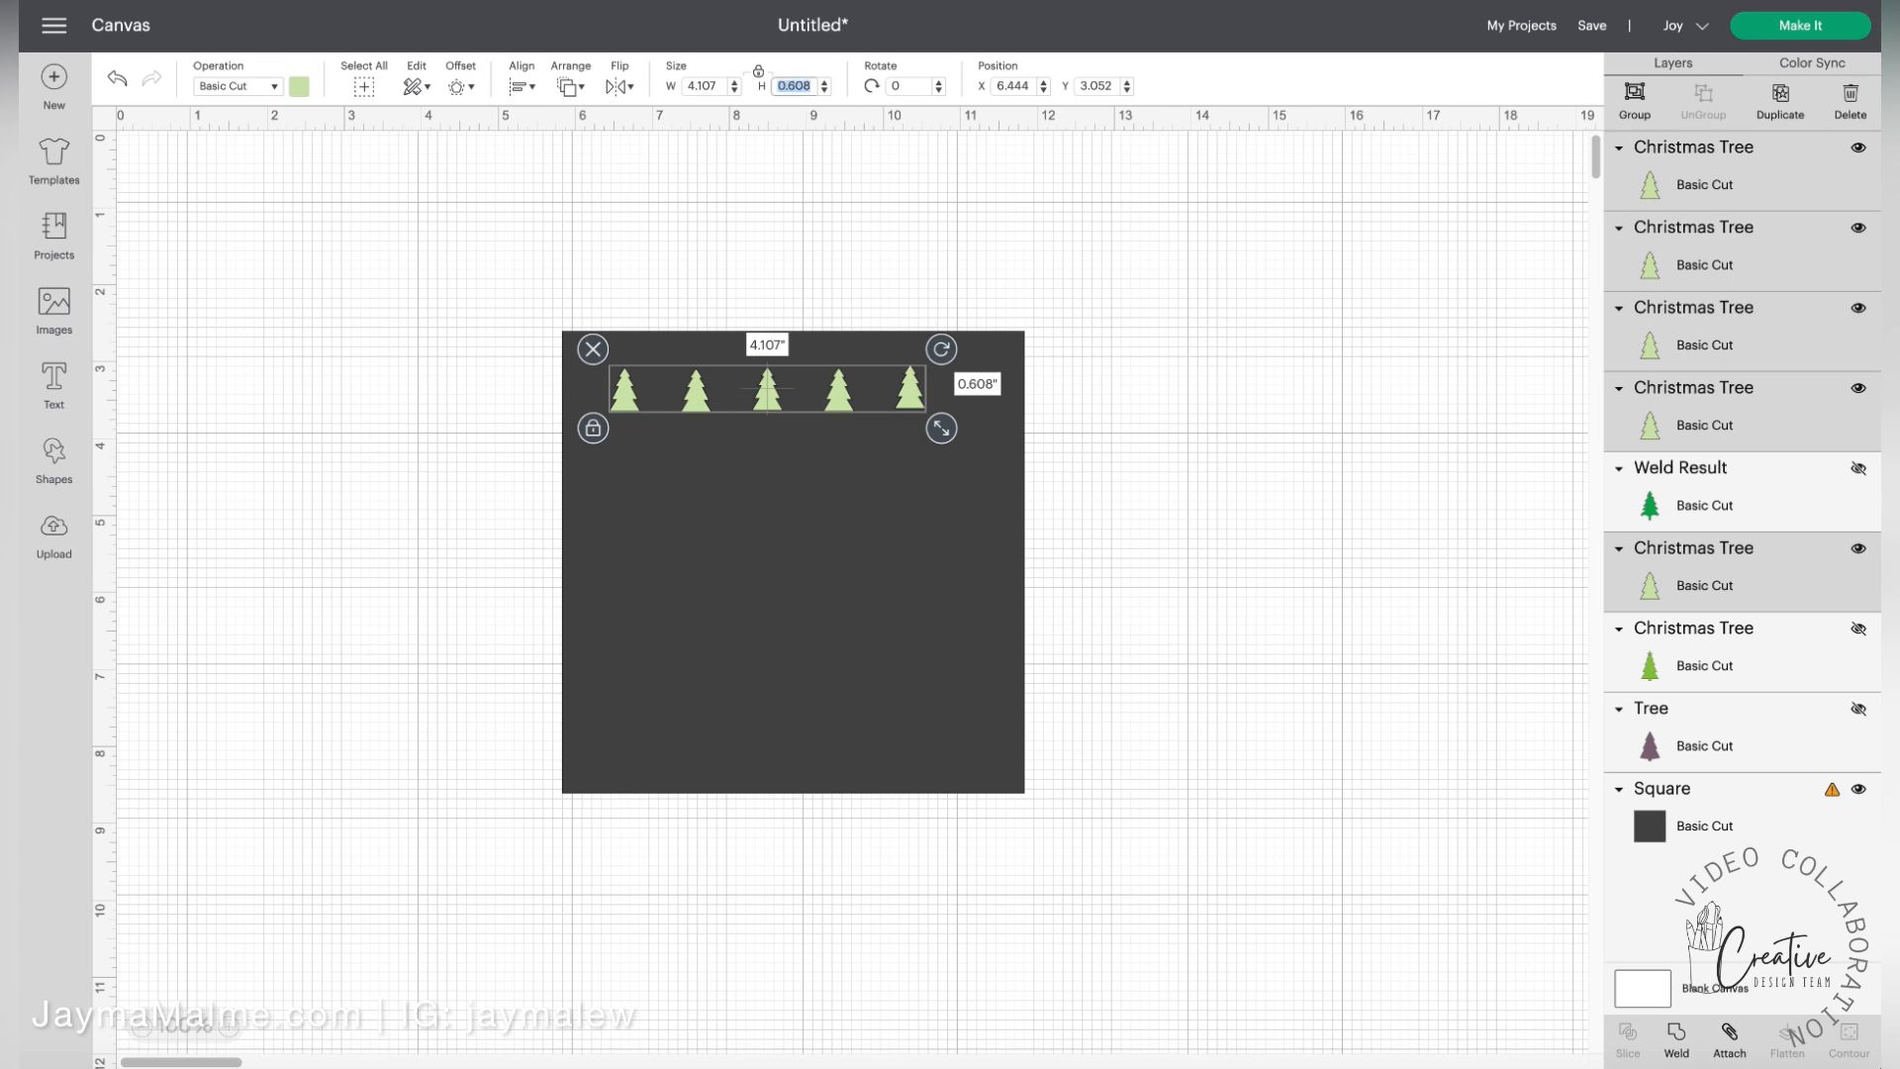
text(.5)
key(Return)
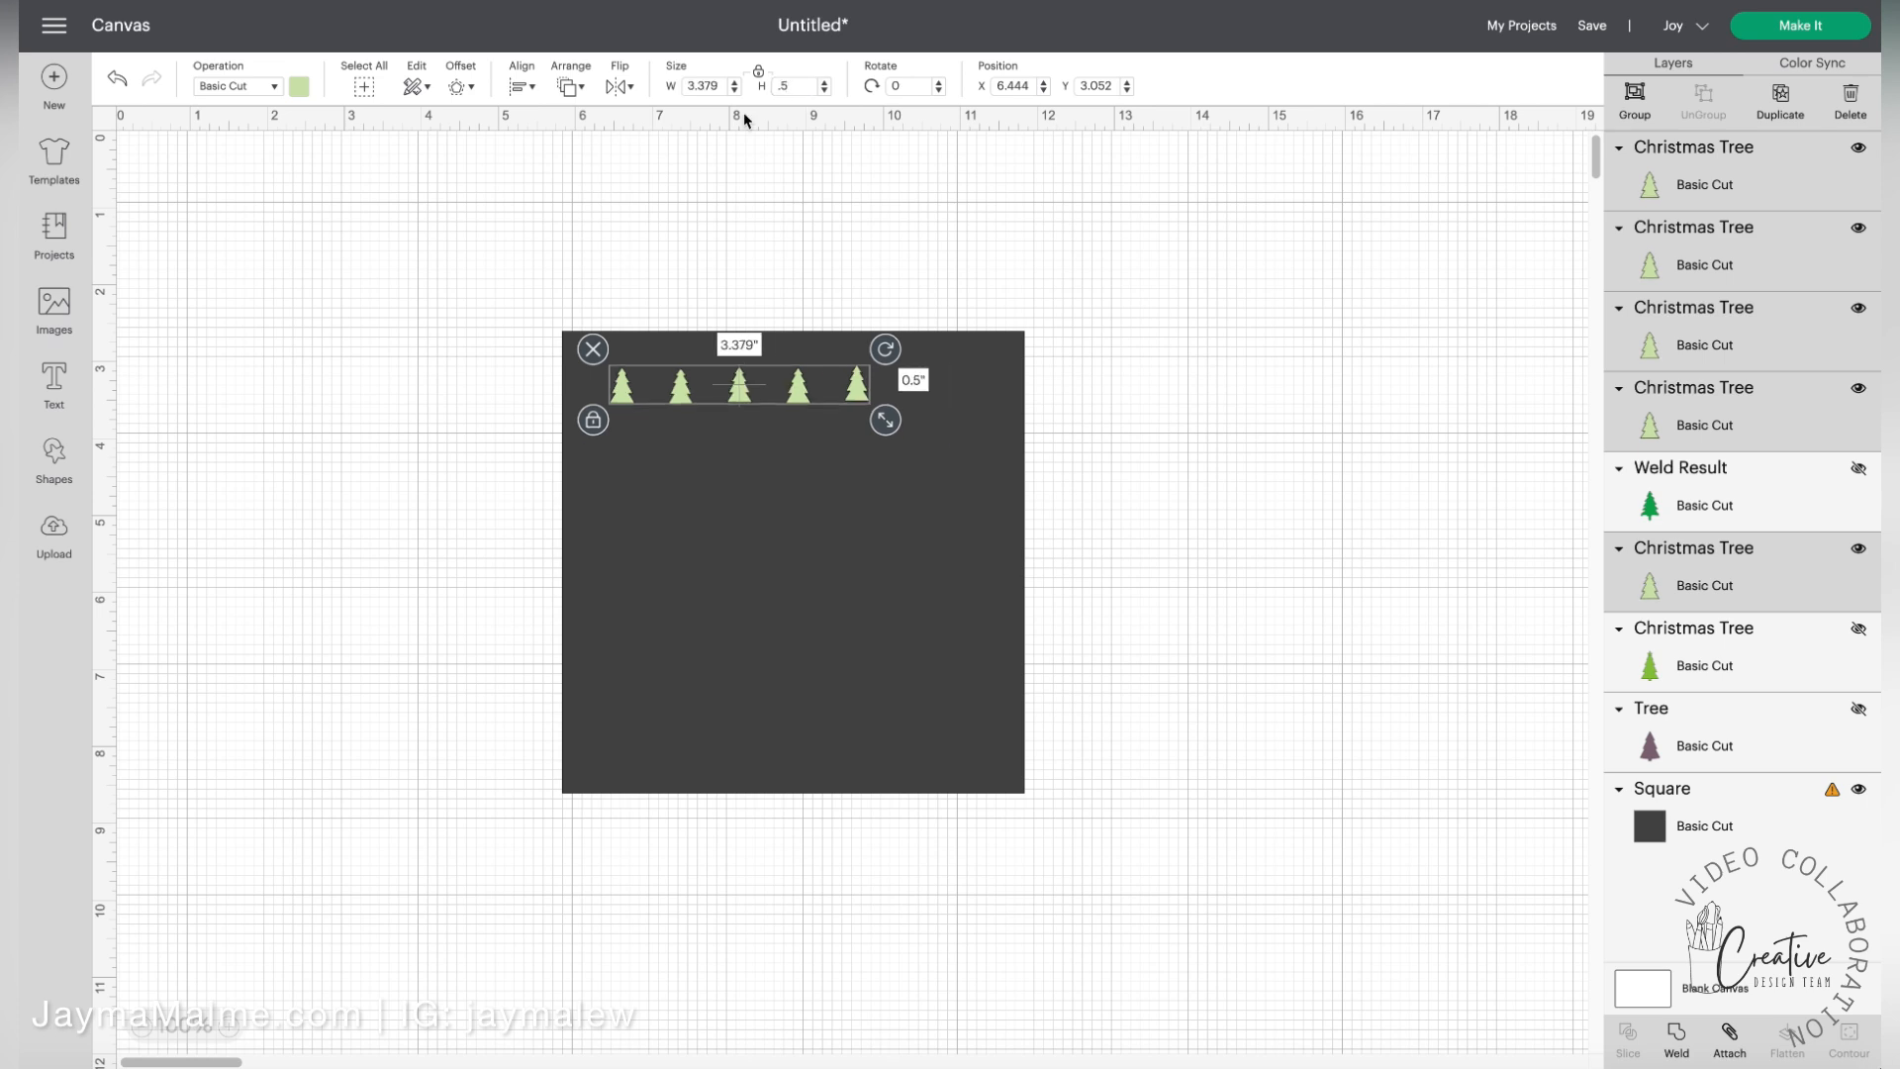
Move the trees individually so the row of five spans the square's width again
click(423, 330)
drag(624, 396, 622, 394)
drag(857, 397, 971, 393)
drag(800, 392, 879, 396)
drag(736, 394, 801, 402)
click(450, 403)
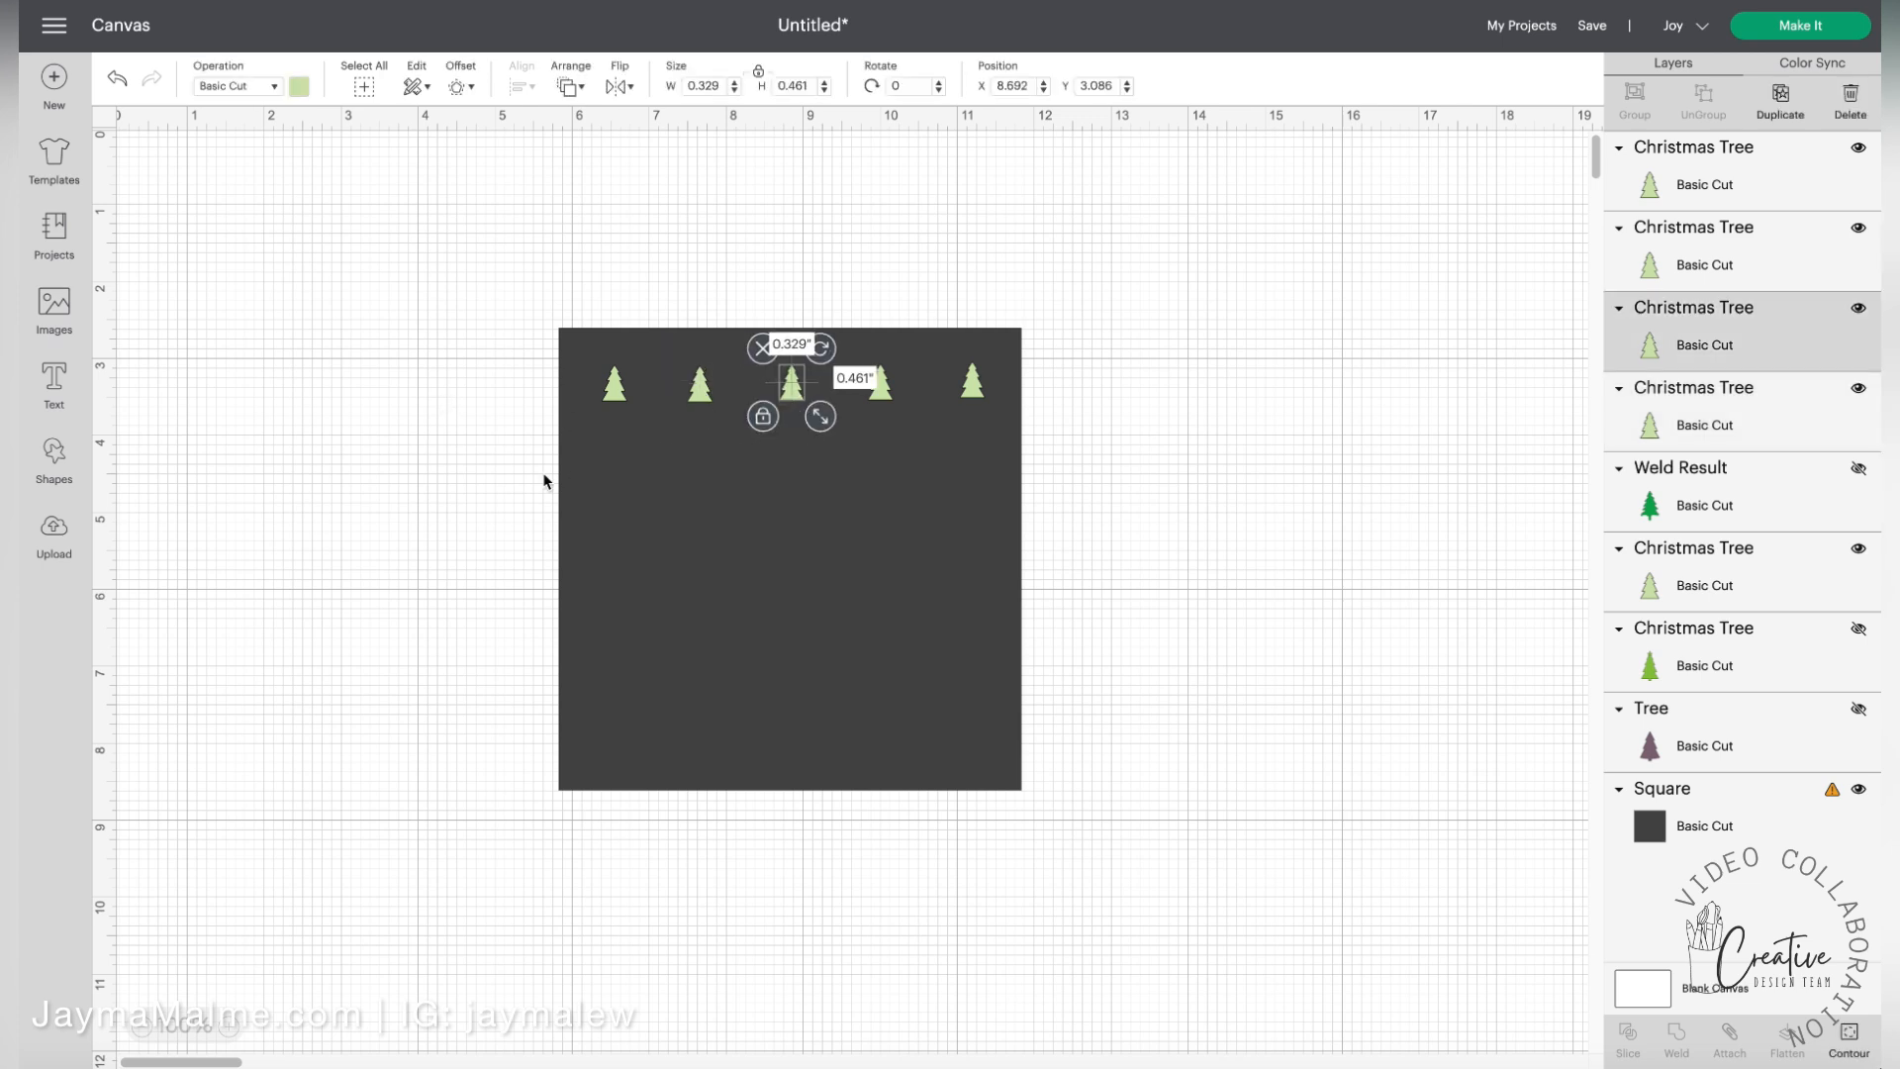
Even out the spacing of the five repositioned trees with Distribute Horizontally
click(614, 385)
shift+click(705, 396)
shift+click(791, 386)
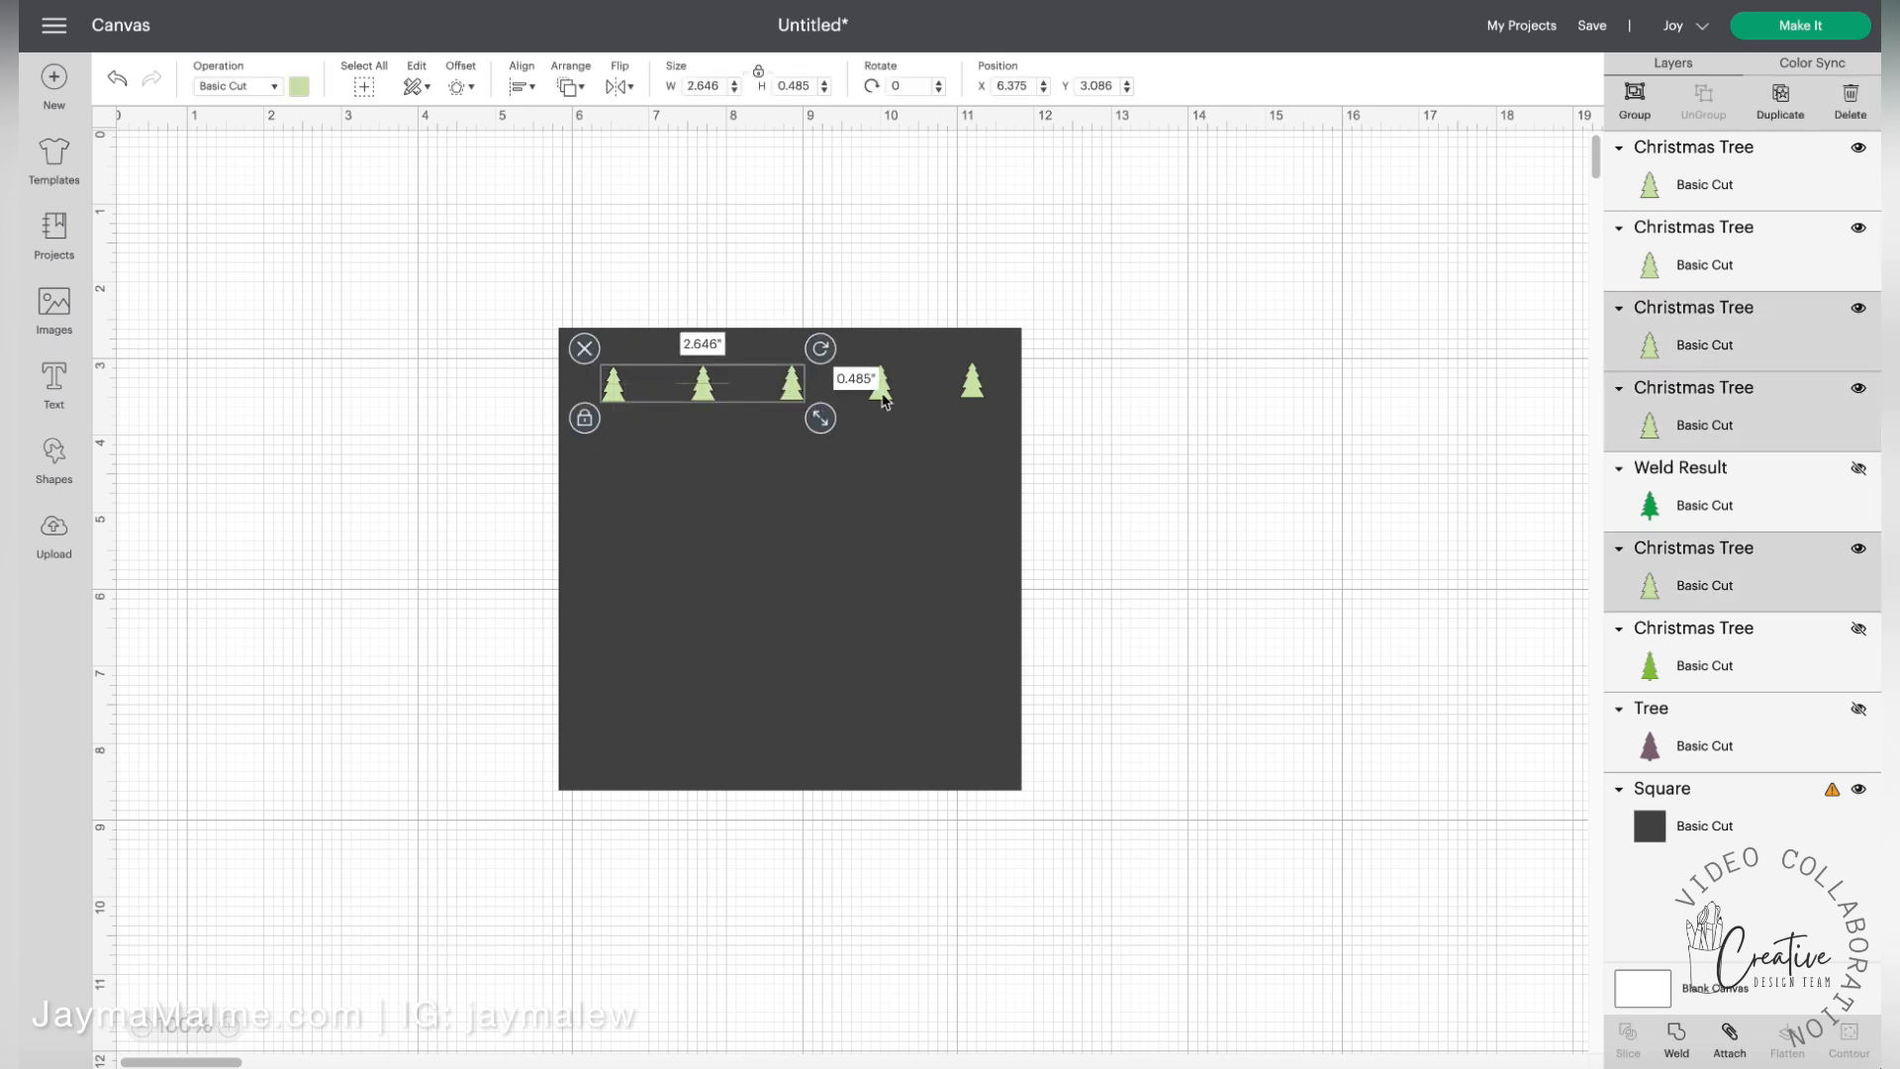
shift+click(880, 386)
shift+click(972, 386)
click(568, 89)
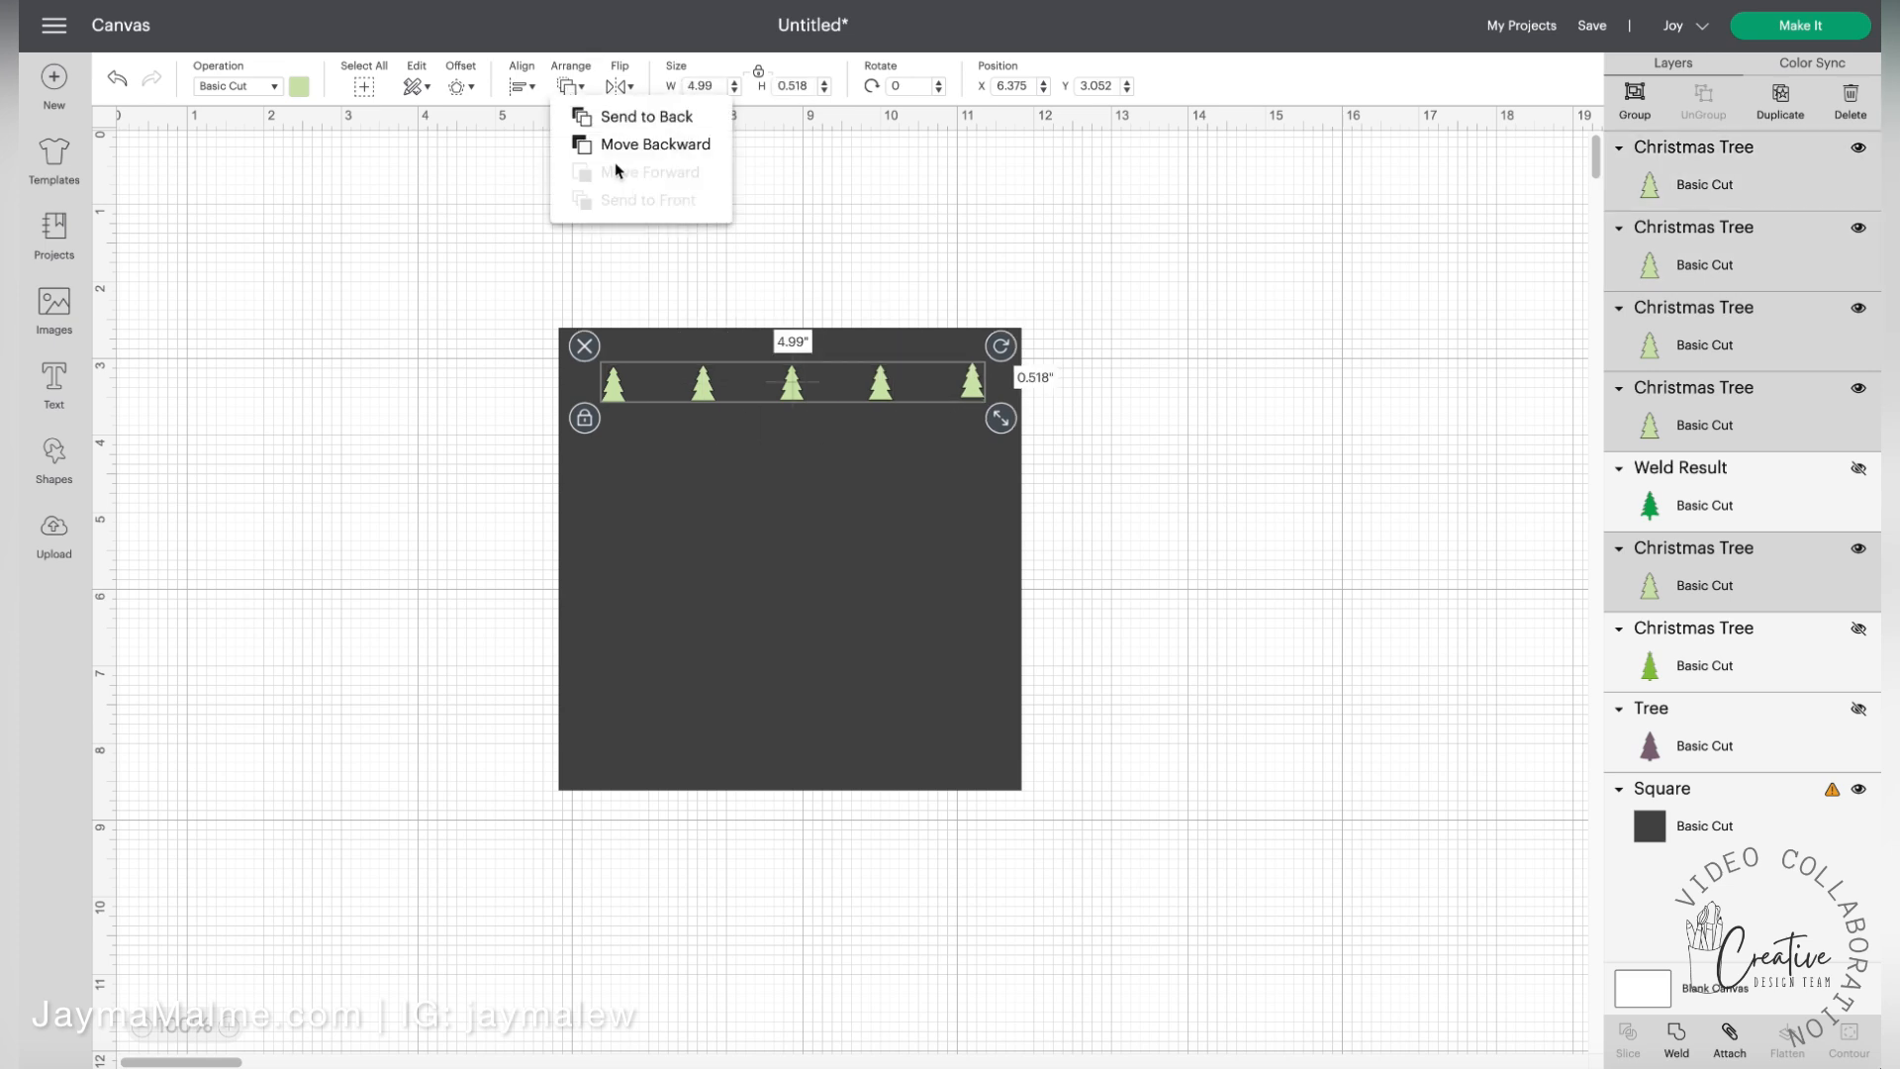
click(522, 87)
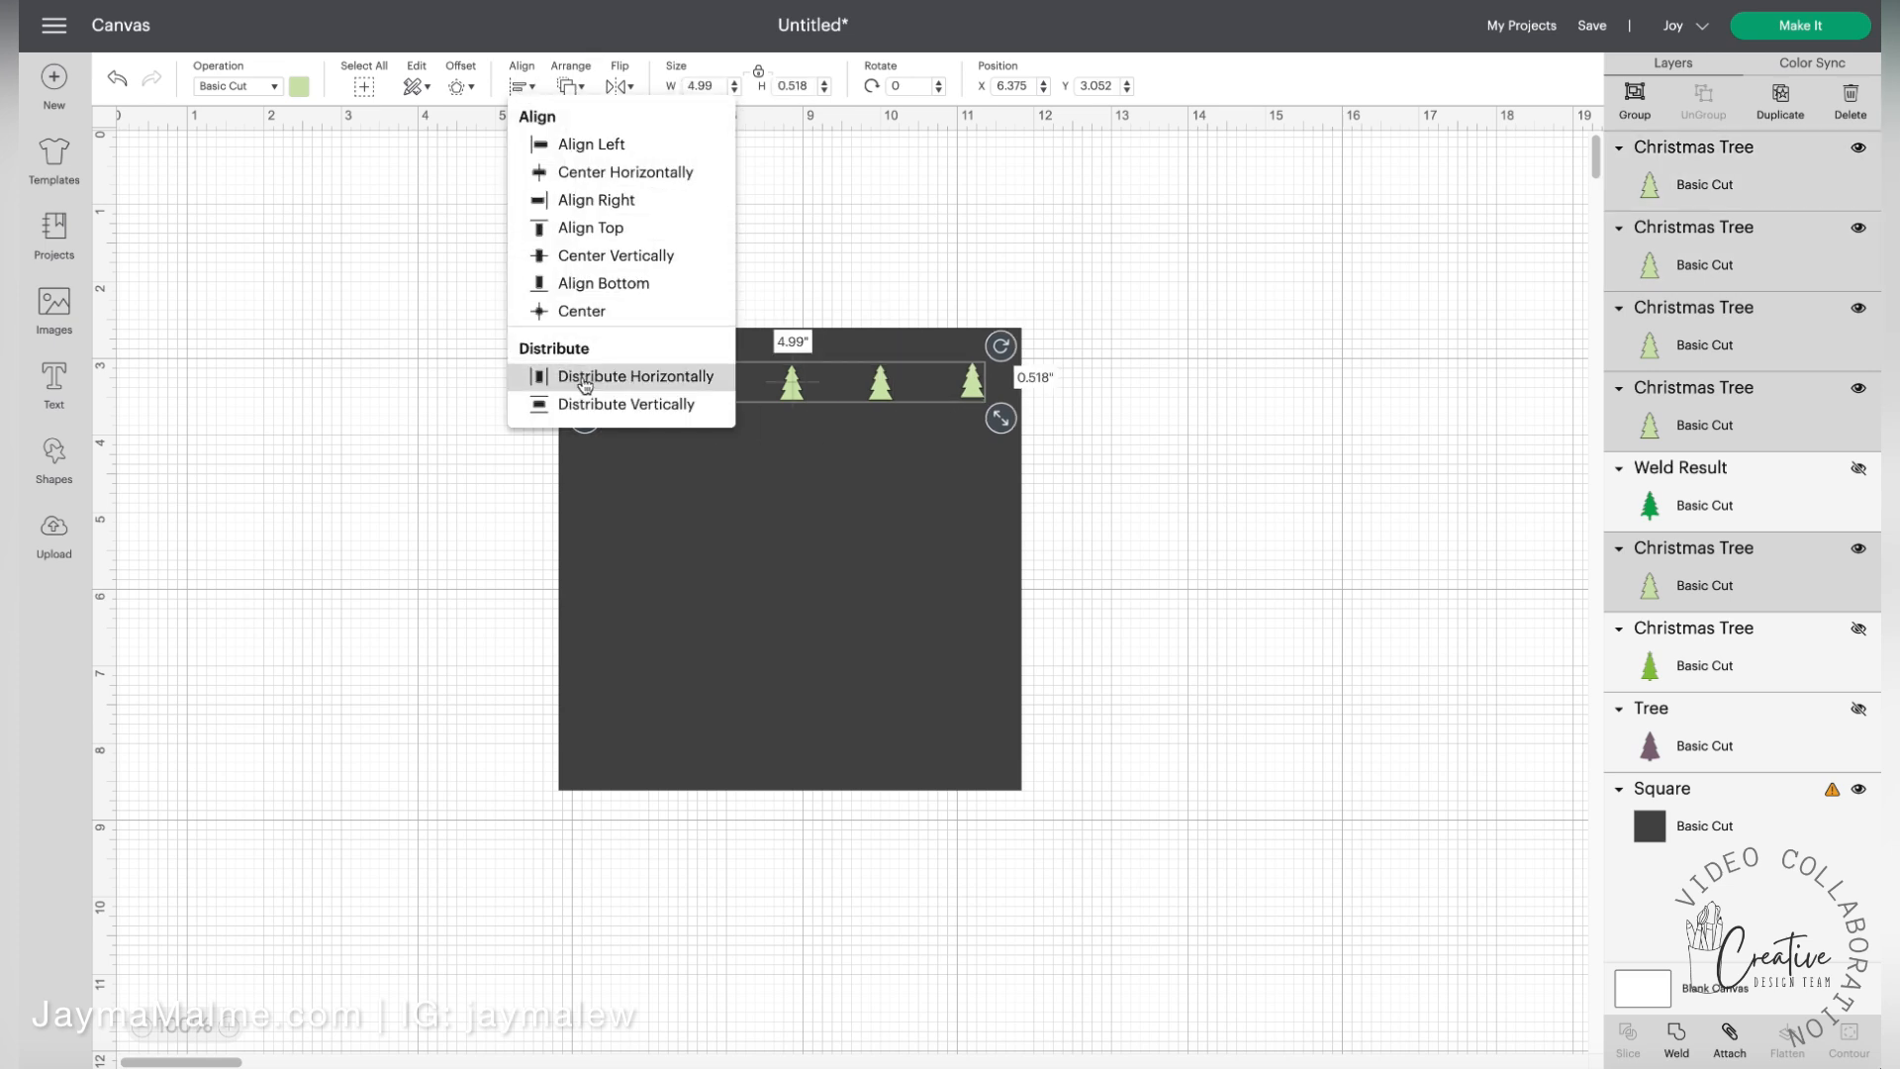
click(584, 378)
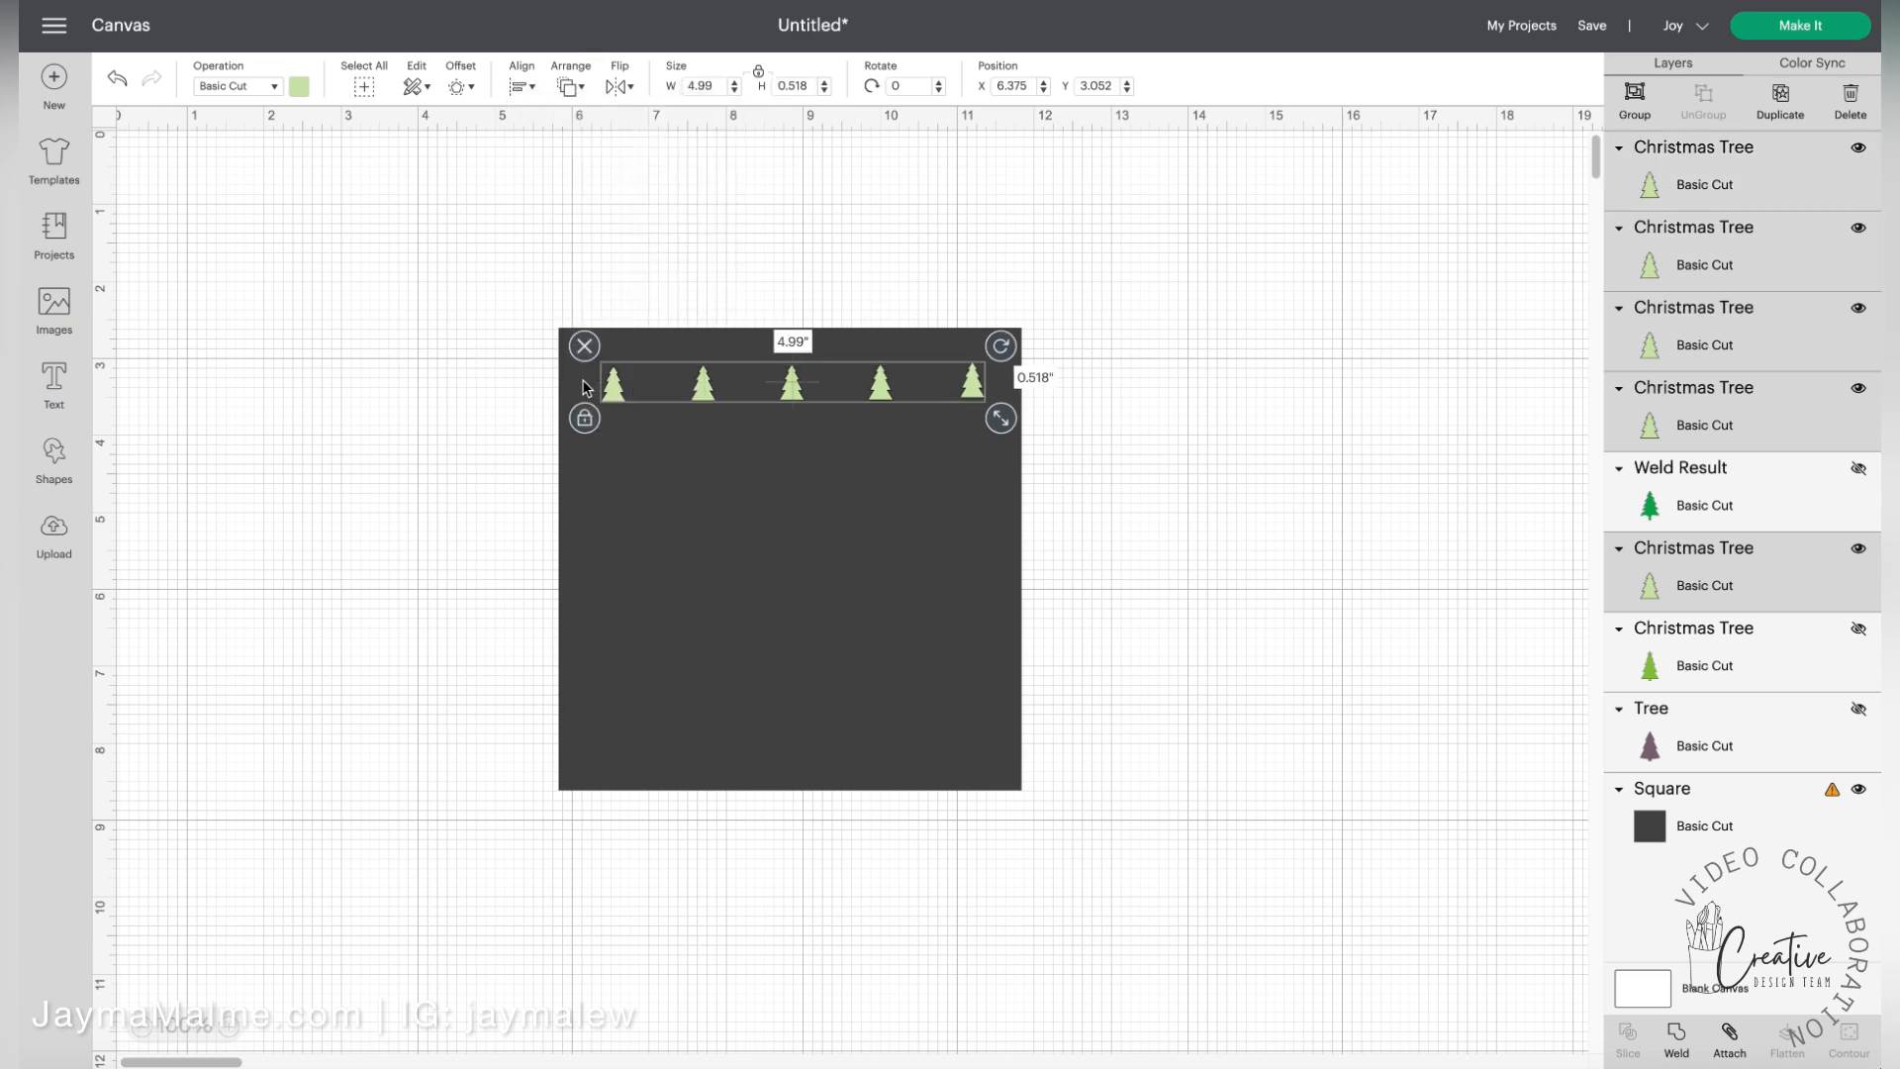
Duplicate the tree row and stack the copies down the square to make five rows of five trees
click(1779, 96)
drag(902, 423, 884, 560)
scroll(886, 495, down, 1)
scroll(887, 490, down, 1)
click(1793, 105)
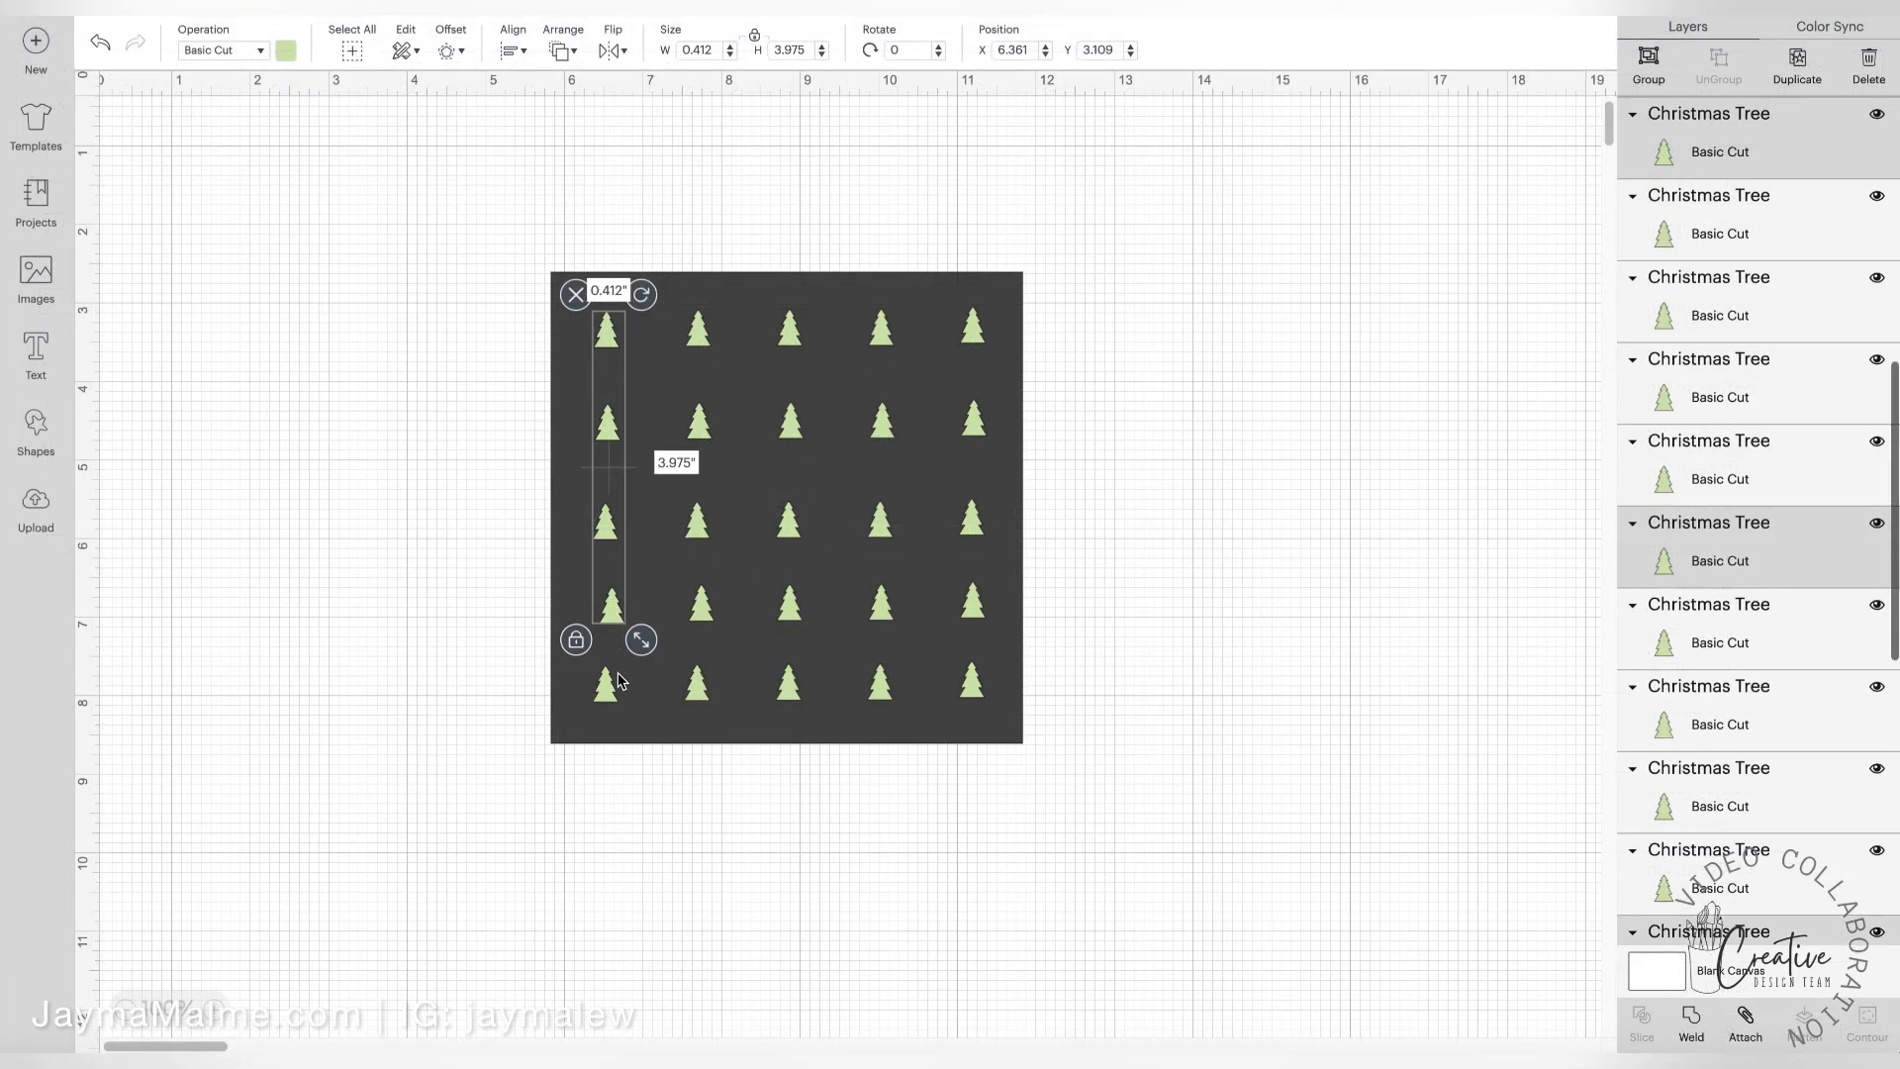
Align the five trees of the first column with Center Horizontally
shift+click(618, 681)
click(517, 52)
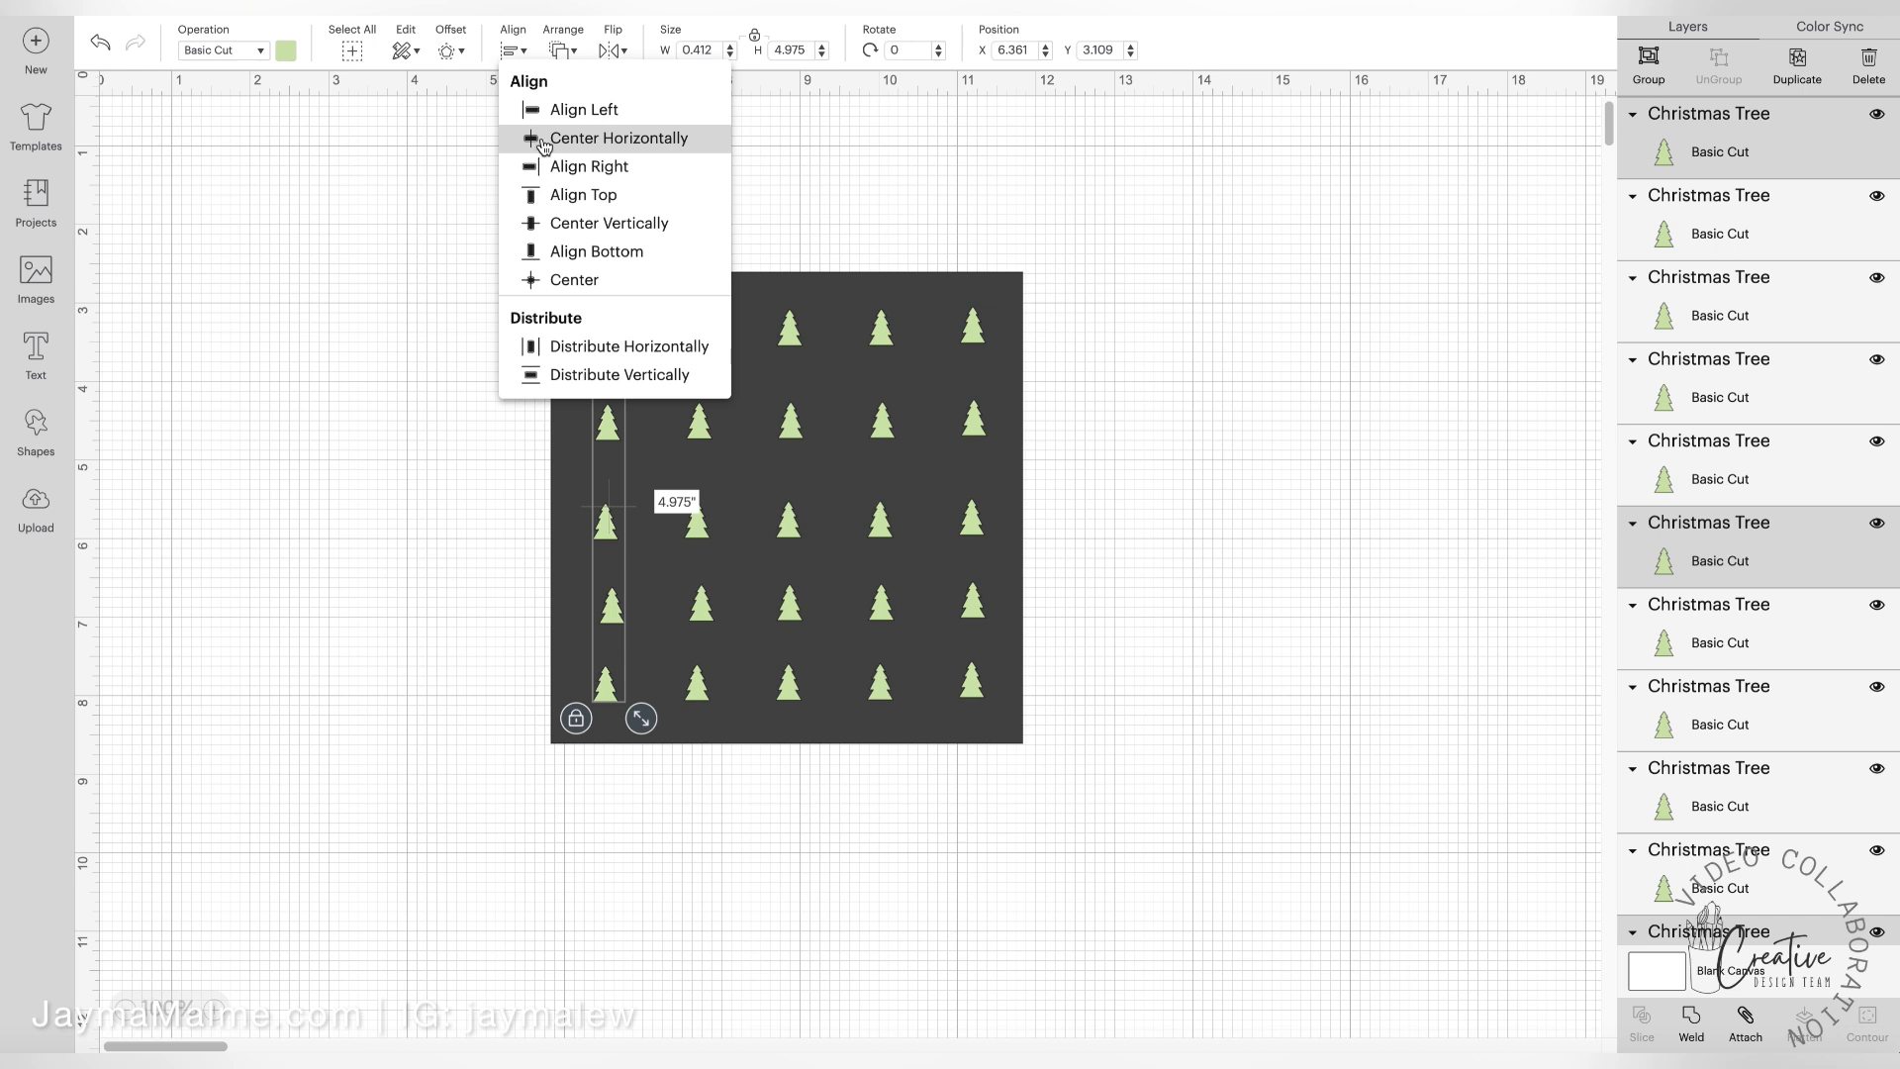
click(544, 145)
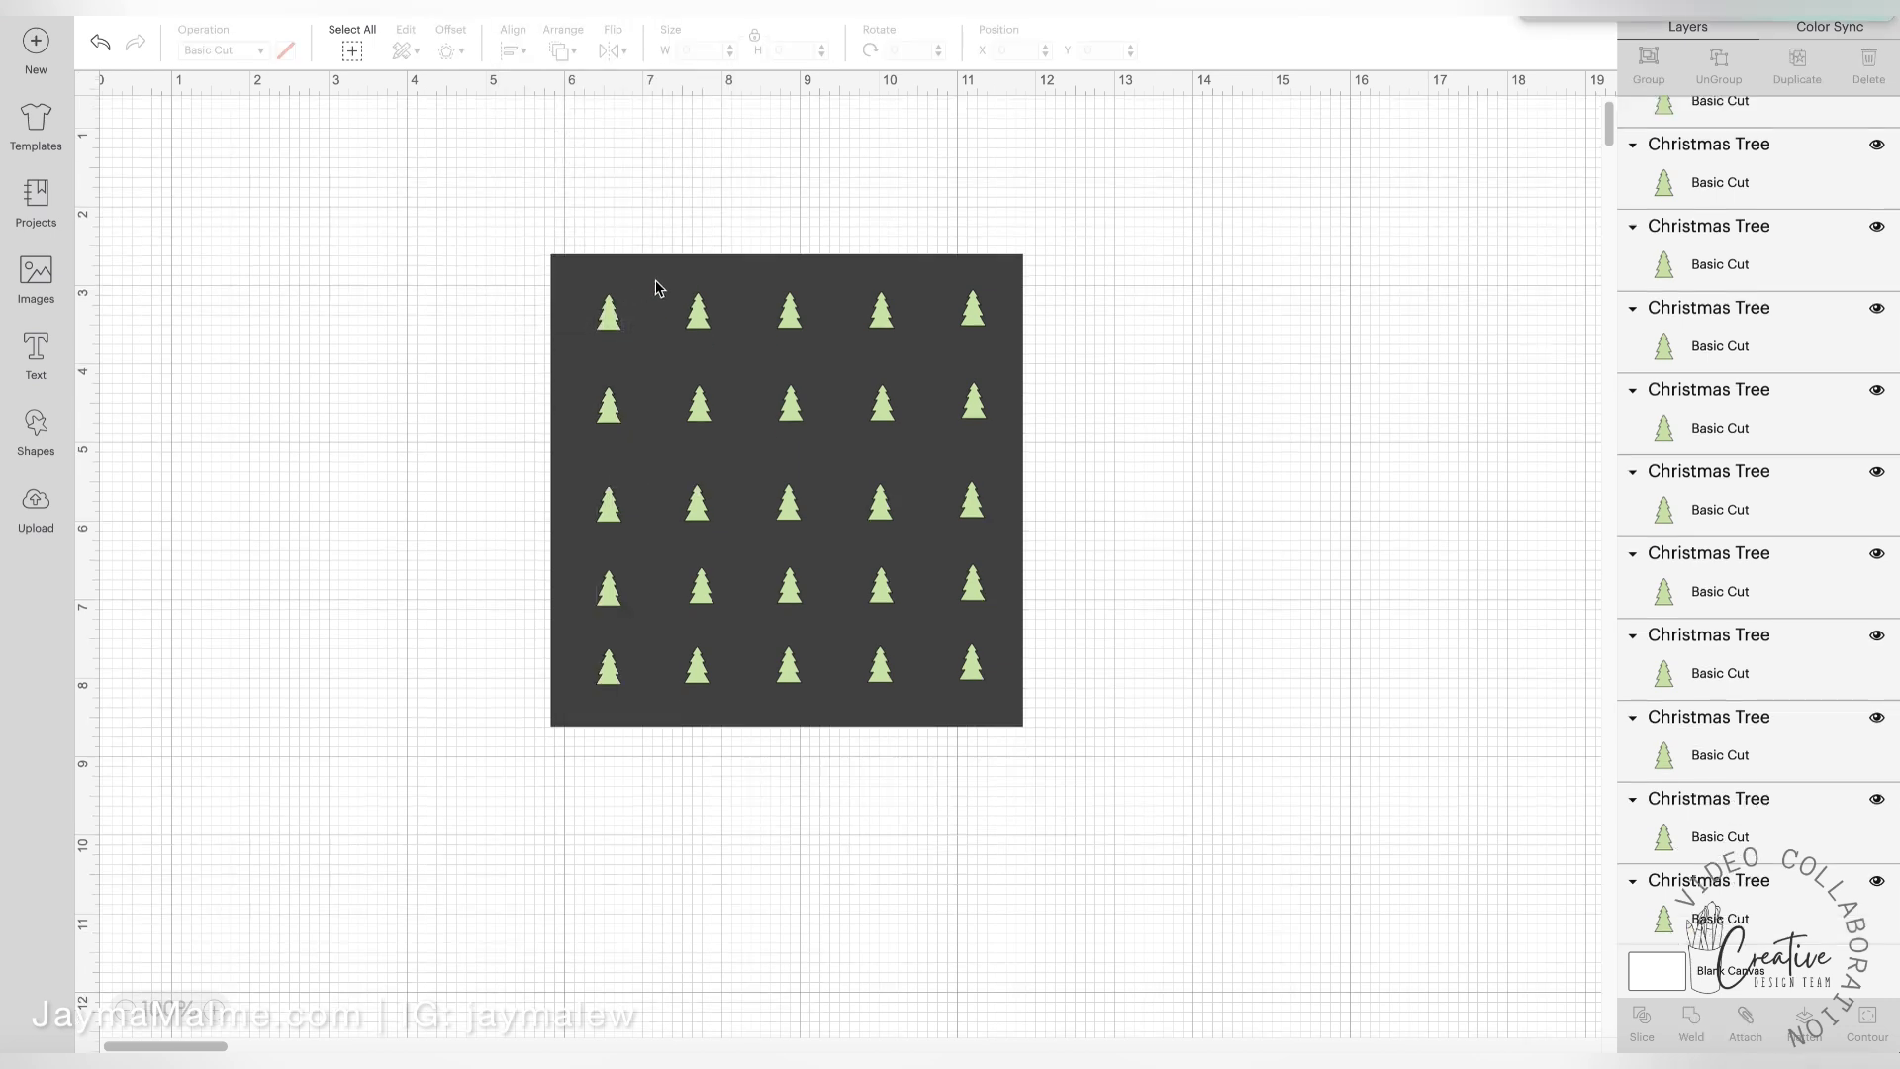
Move the dark square clear of the trees and group the five trees of the top row
drag(658, 288, 1221, 347)
drag(1222, 348, 1221, 347)
drag(551, 259, 1033, 303)
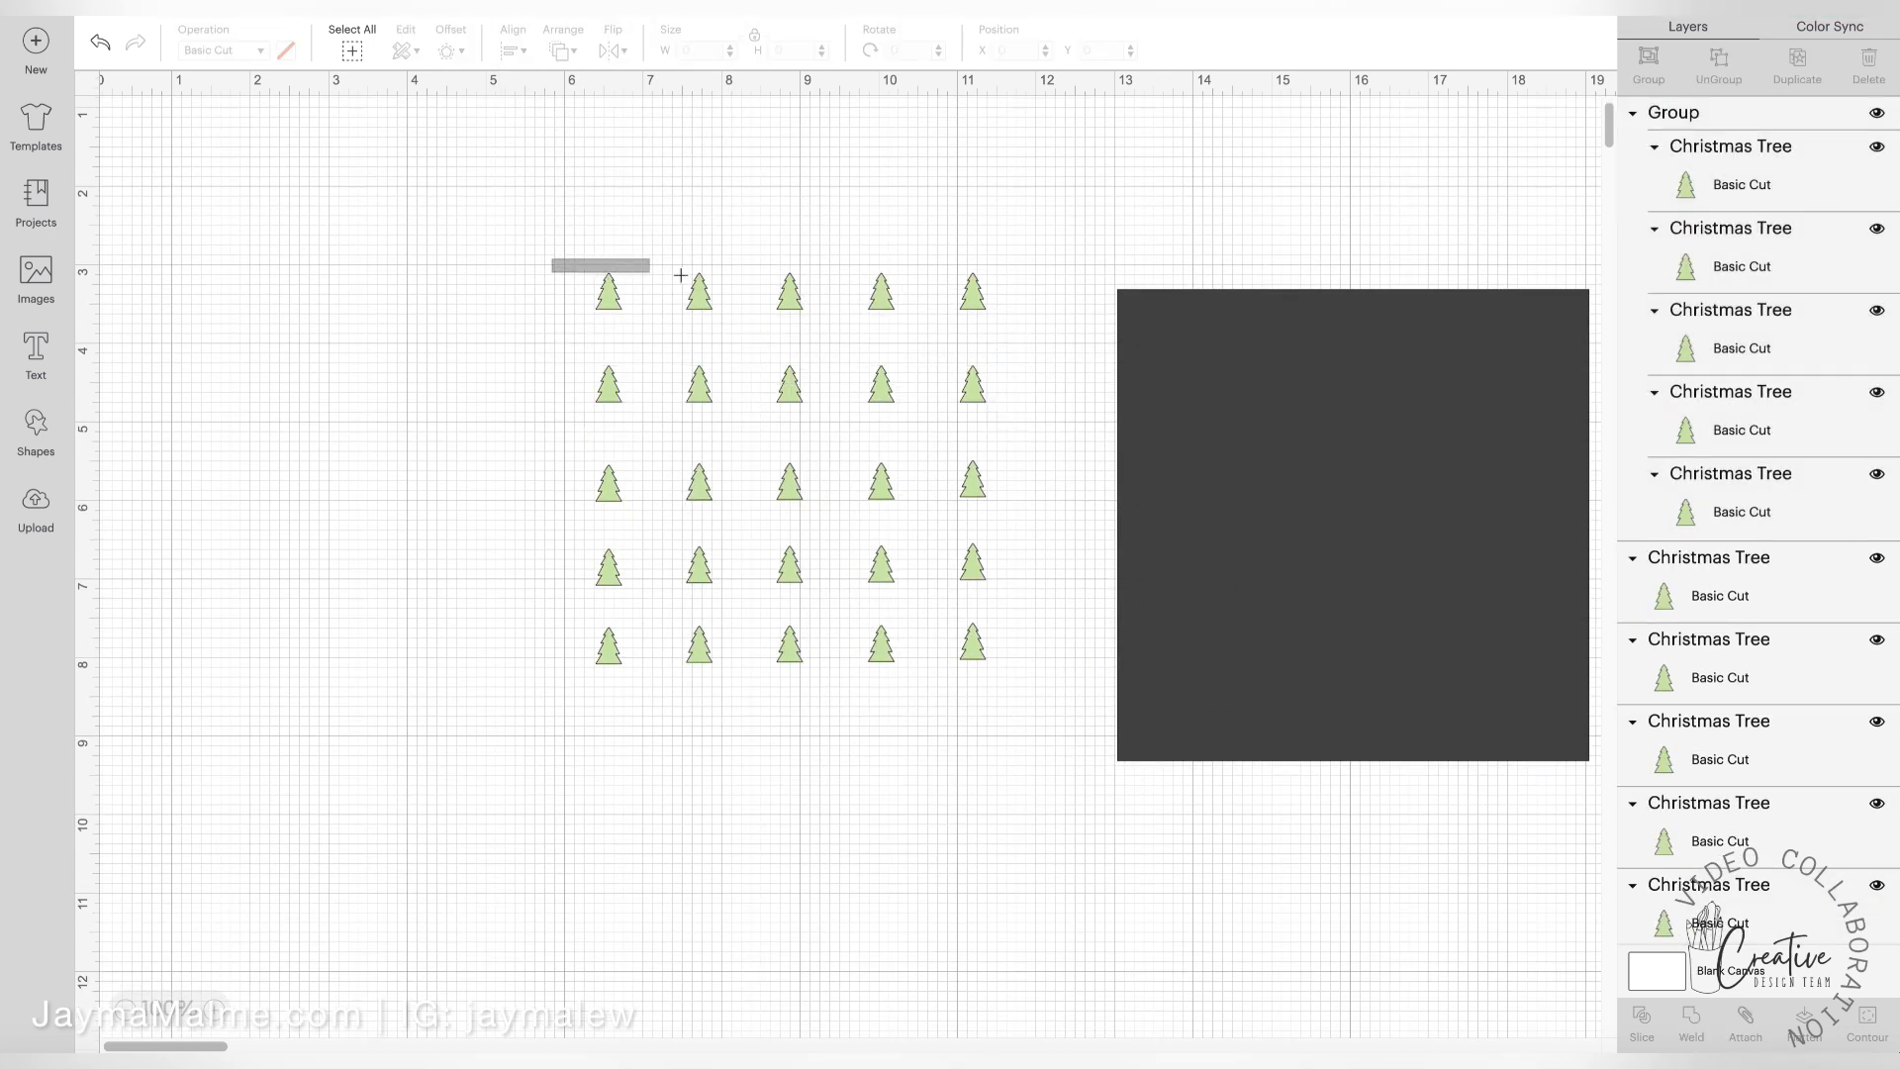
key(ctrl+g)
Align the third row's five trees with Center Vertically and group them
drag(543, 456, 989, 495)
click(516, 53)
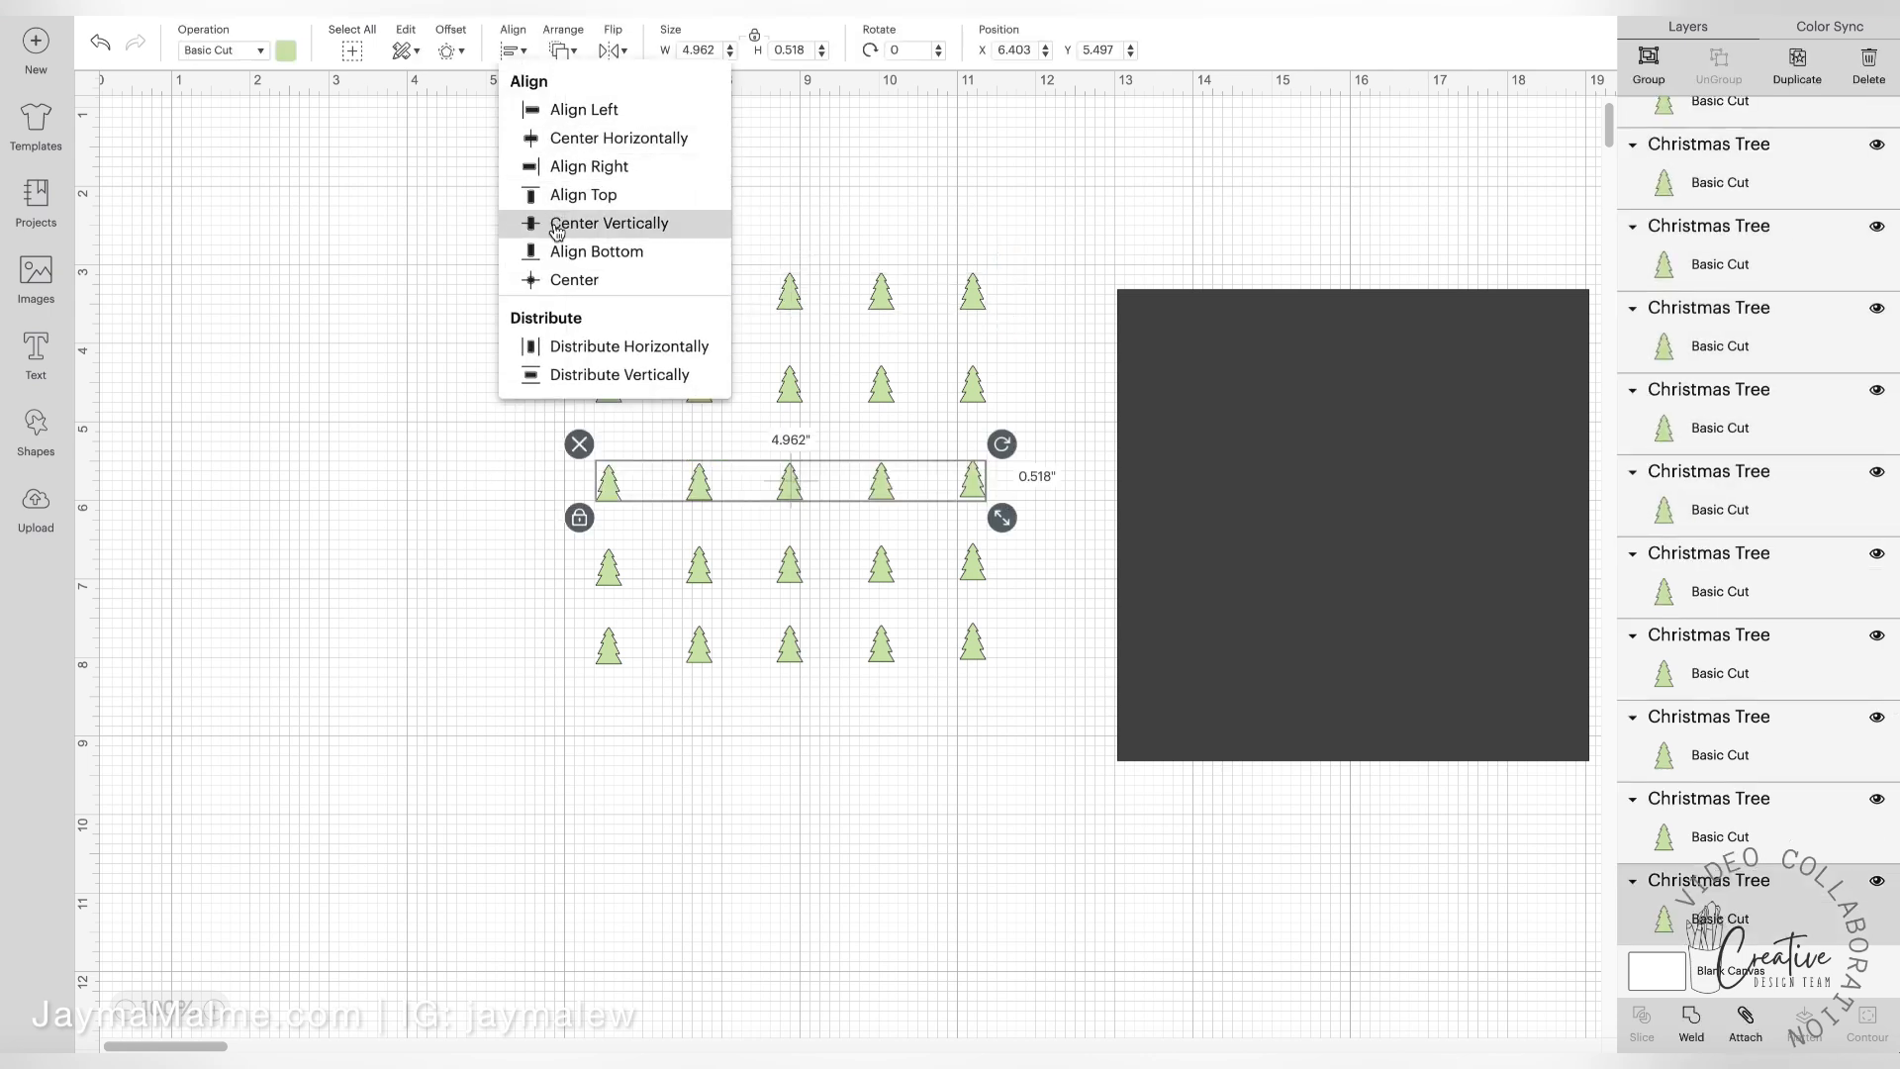
click(555, 222)
click(1649, 67)
Align the fourth row's five trees with Align Bottom and group them
drag(519, 550, 1047, 580)
click(522, 54)
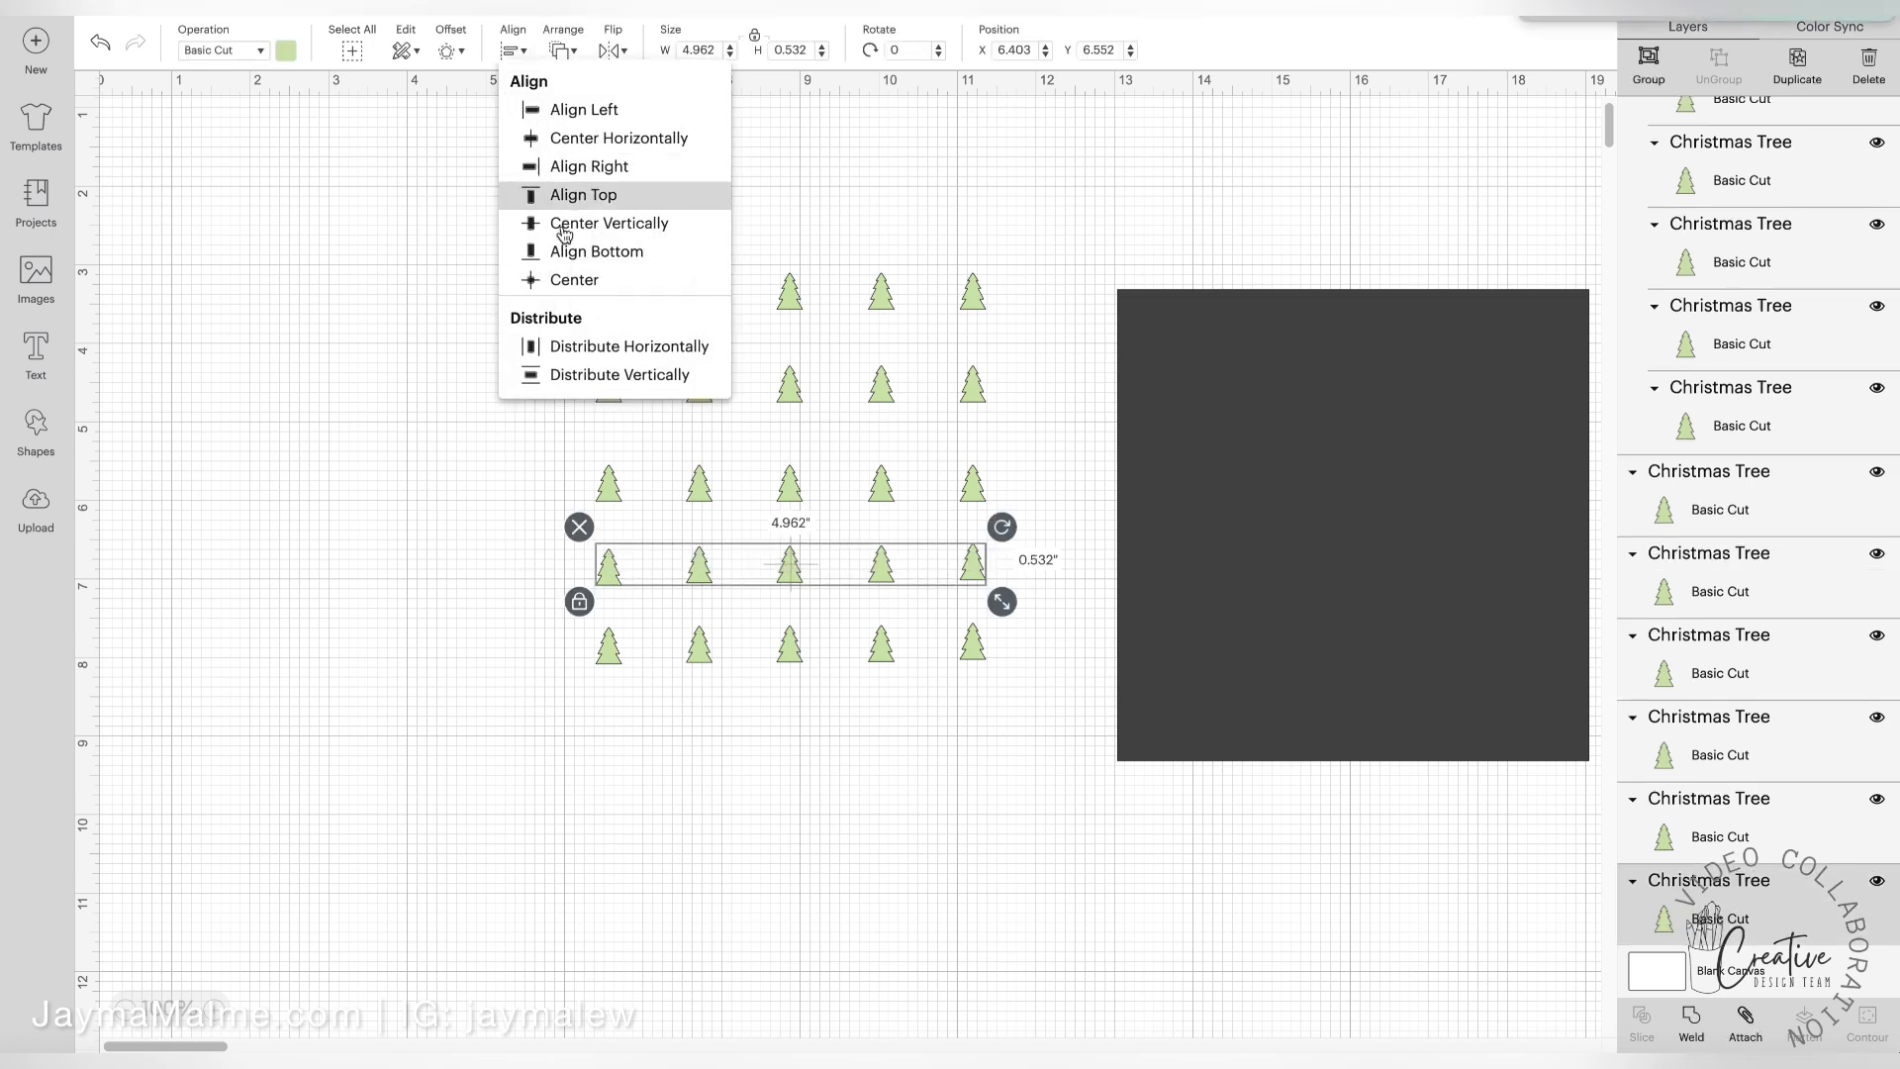
click(559, 247)
click(1628, 69)
Align the fifth row's five trees with Align Bottom and group them
drag(559, 631, 1029, 663)
click(512, 52)
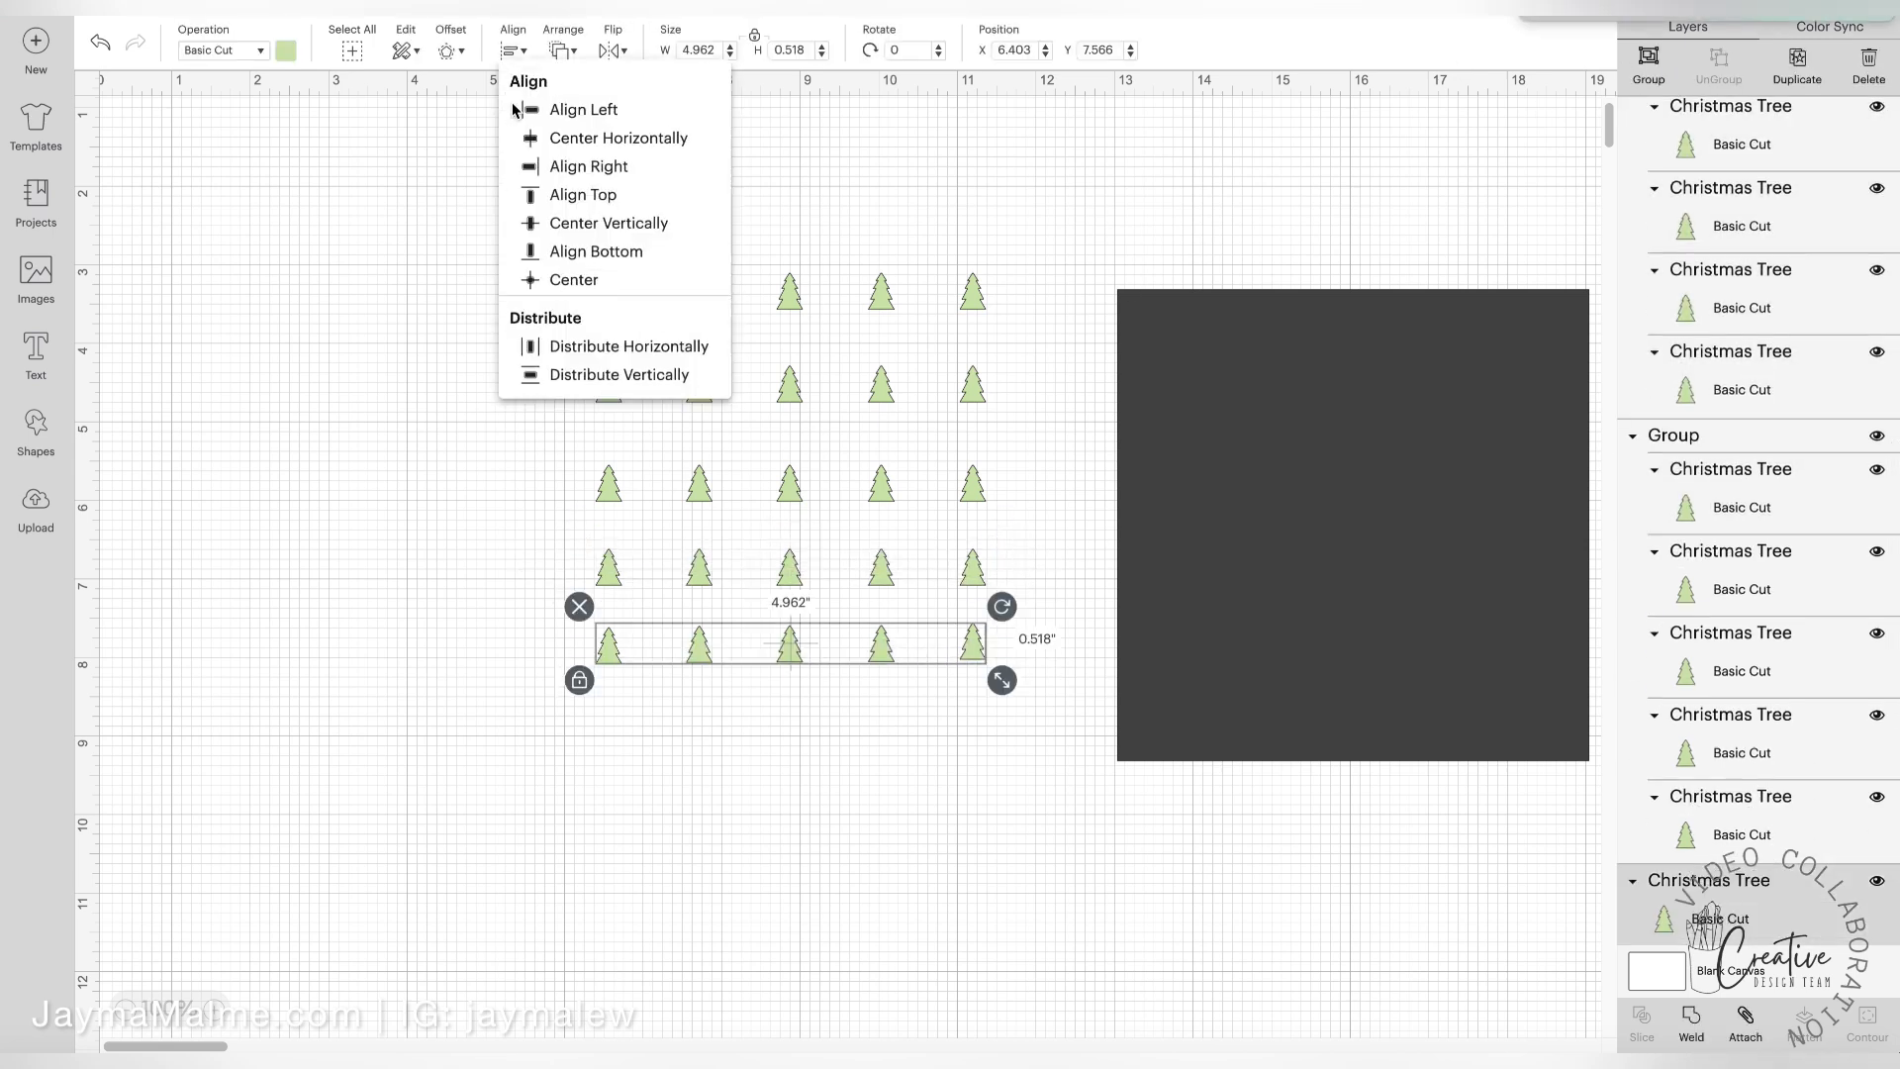
click(564, 251)
click(1649, 70)
Space the five grouped tree rows evenly with Distribute Vertically
drag(463, 196, 1076, 661)
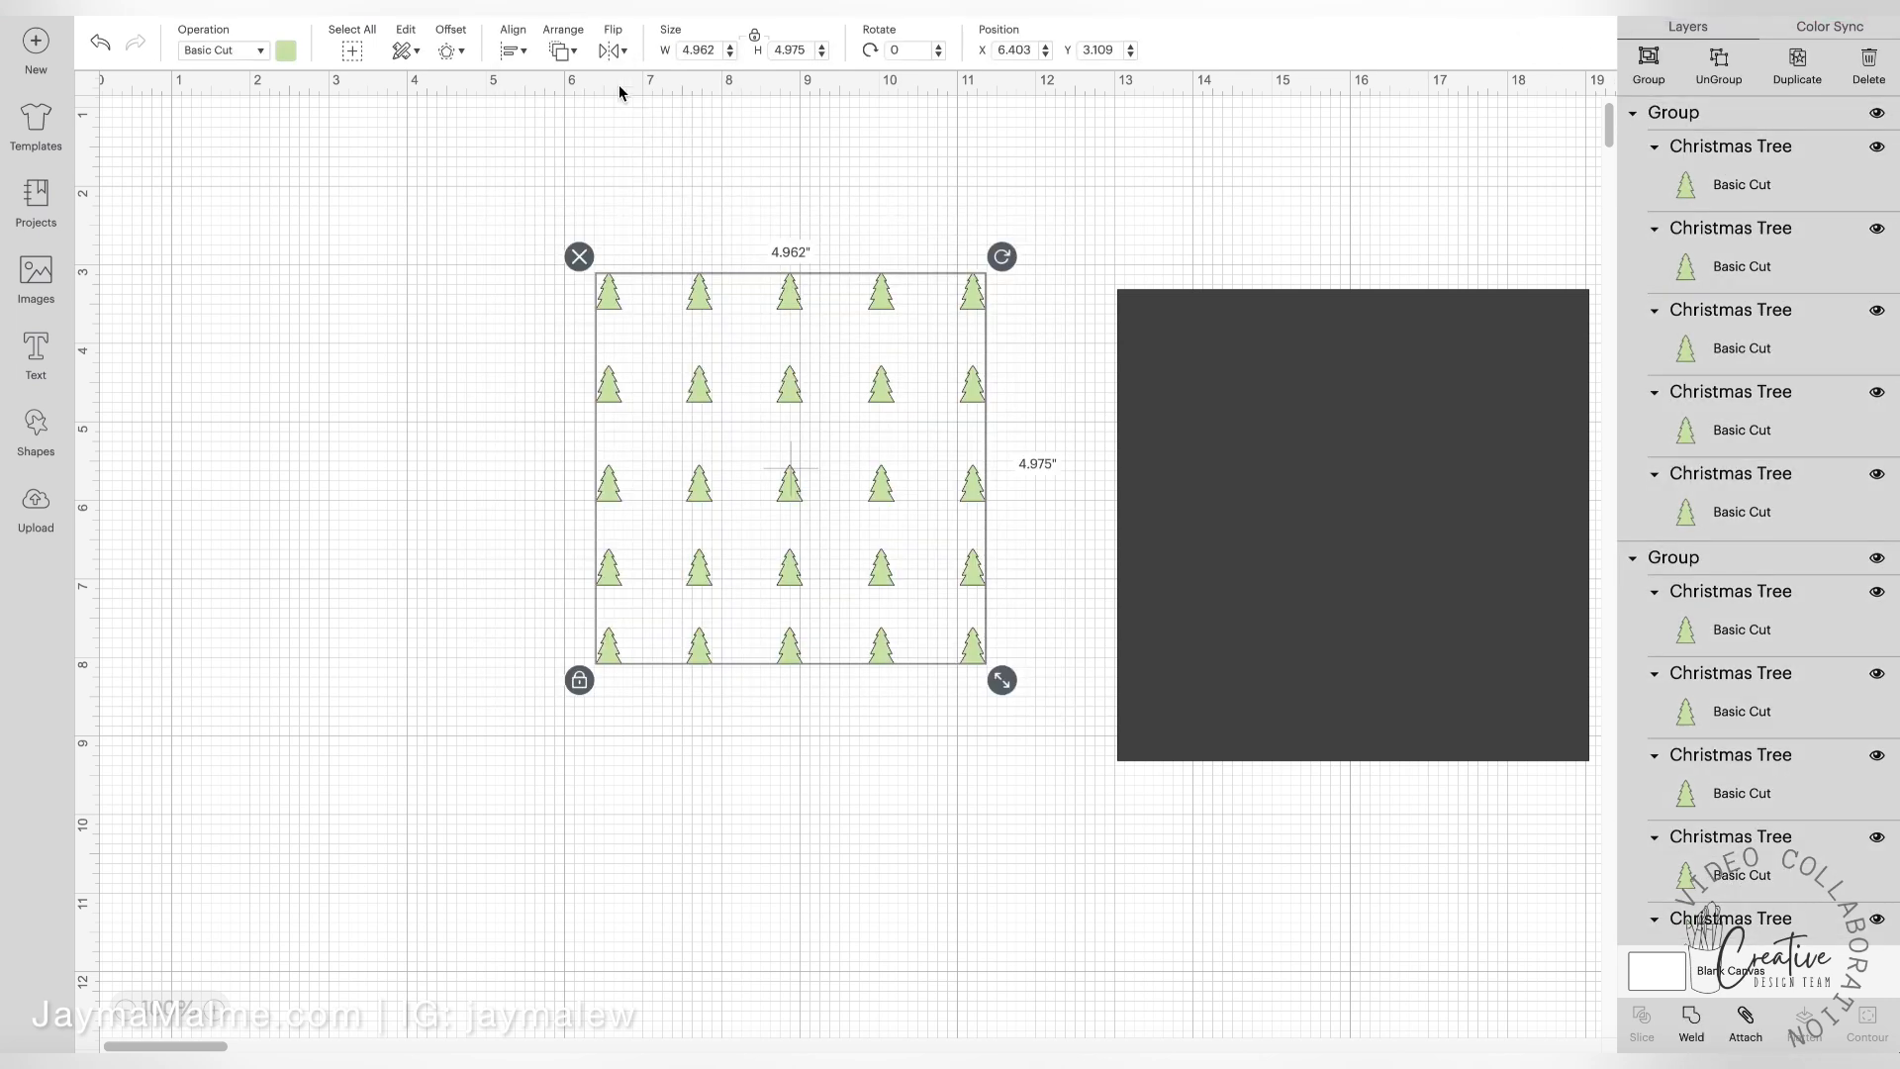
click(511, 53)
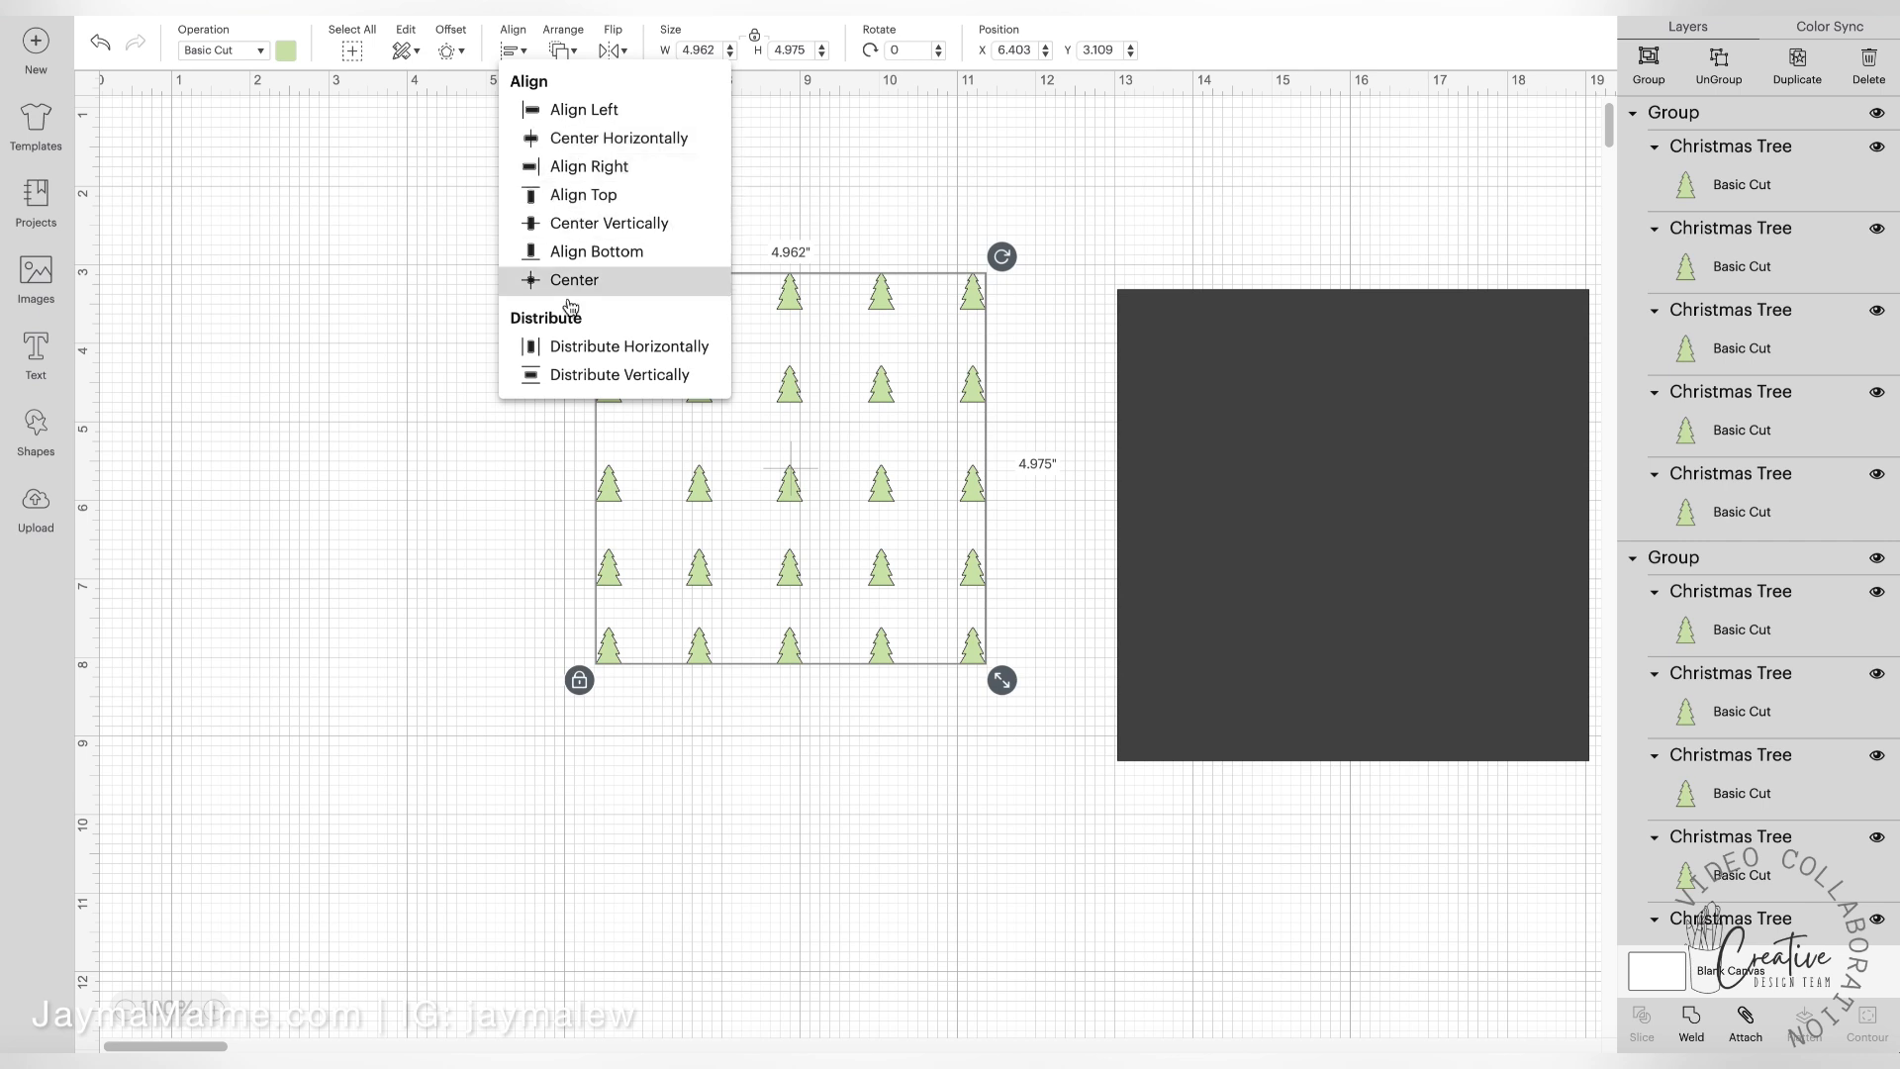
click(581, 377)
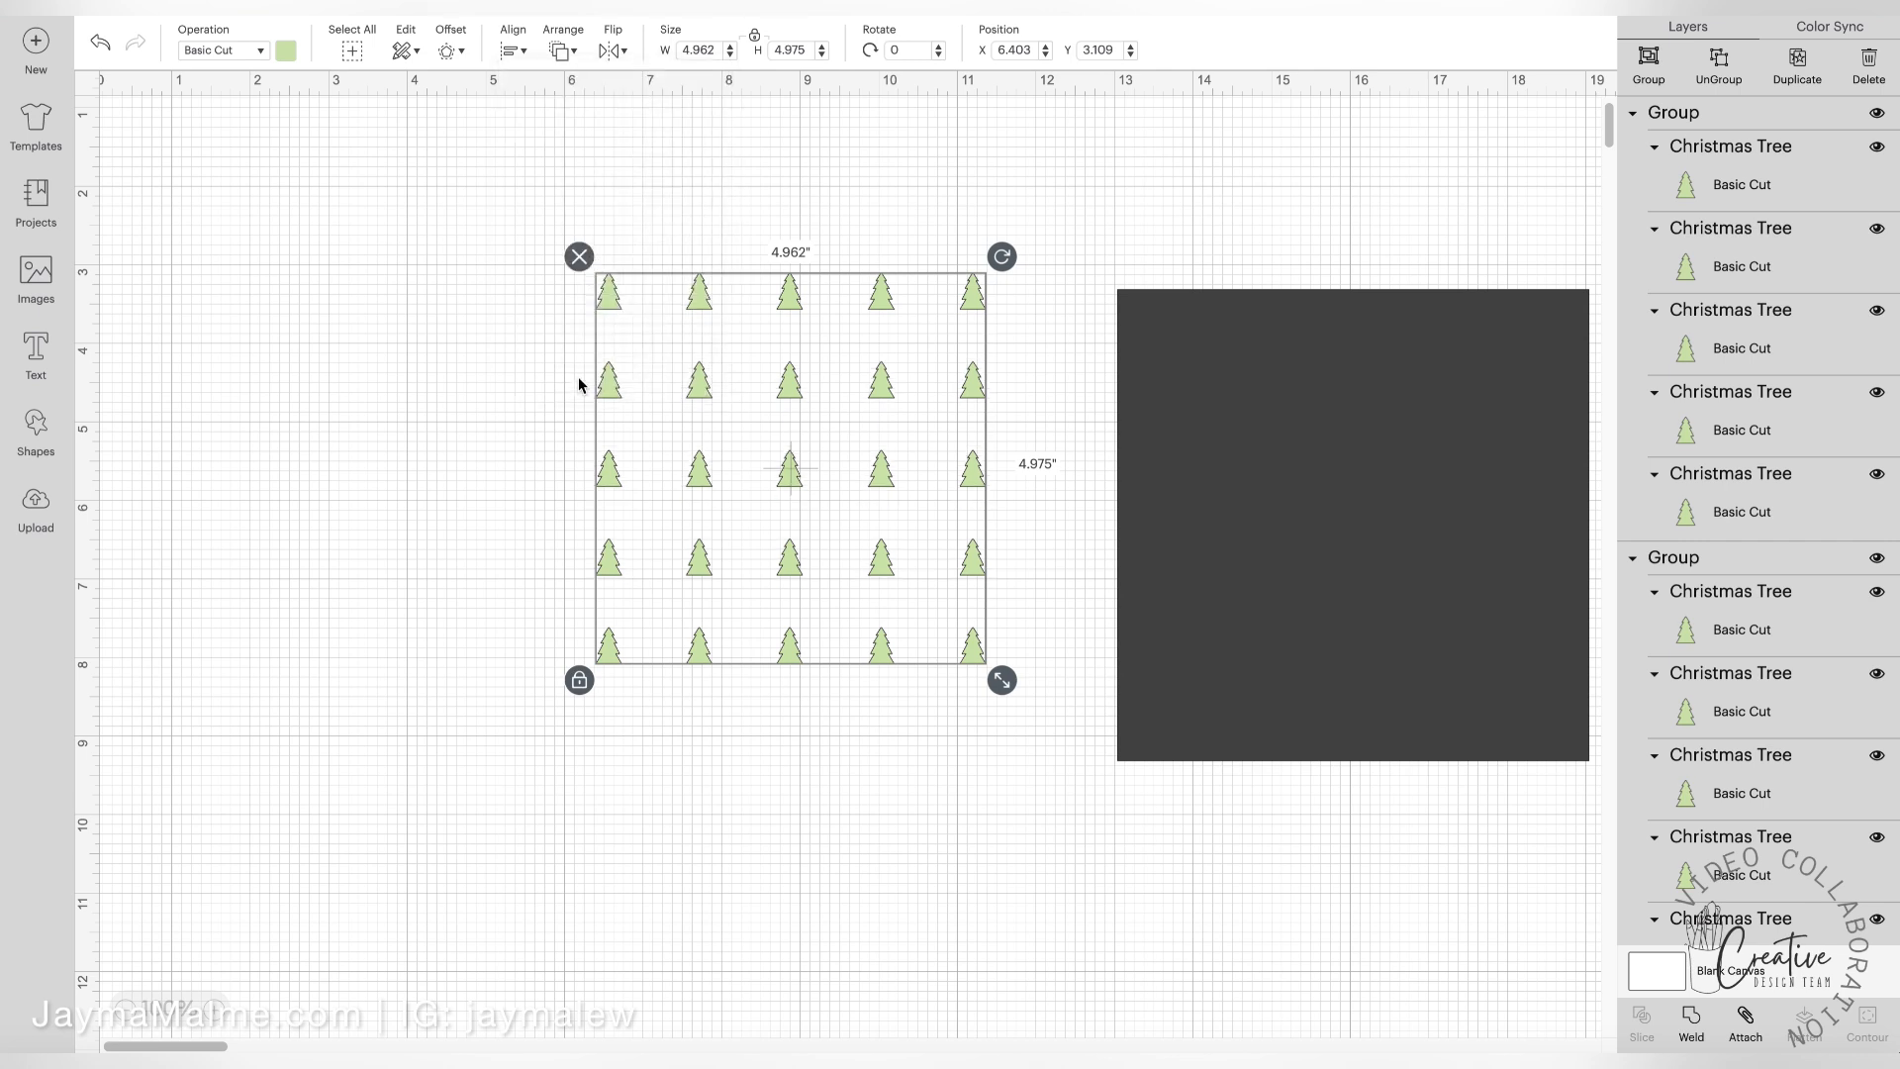
click(492, 388)
drag(1320, 395, 753, 333)
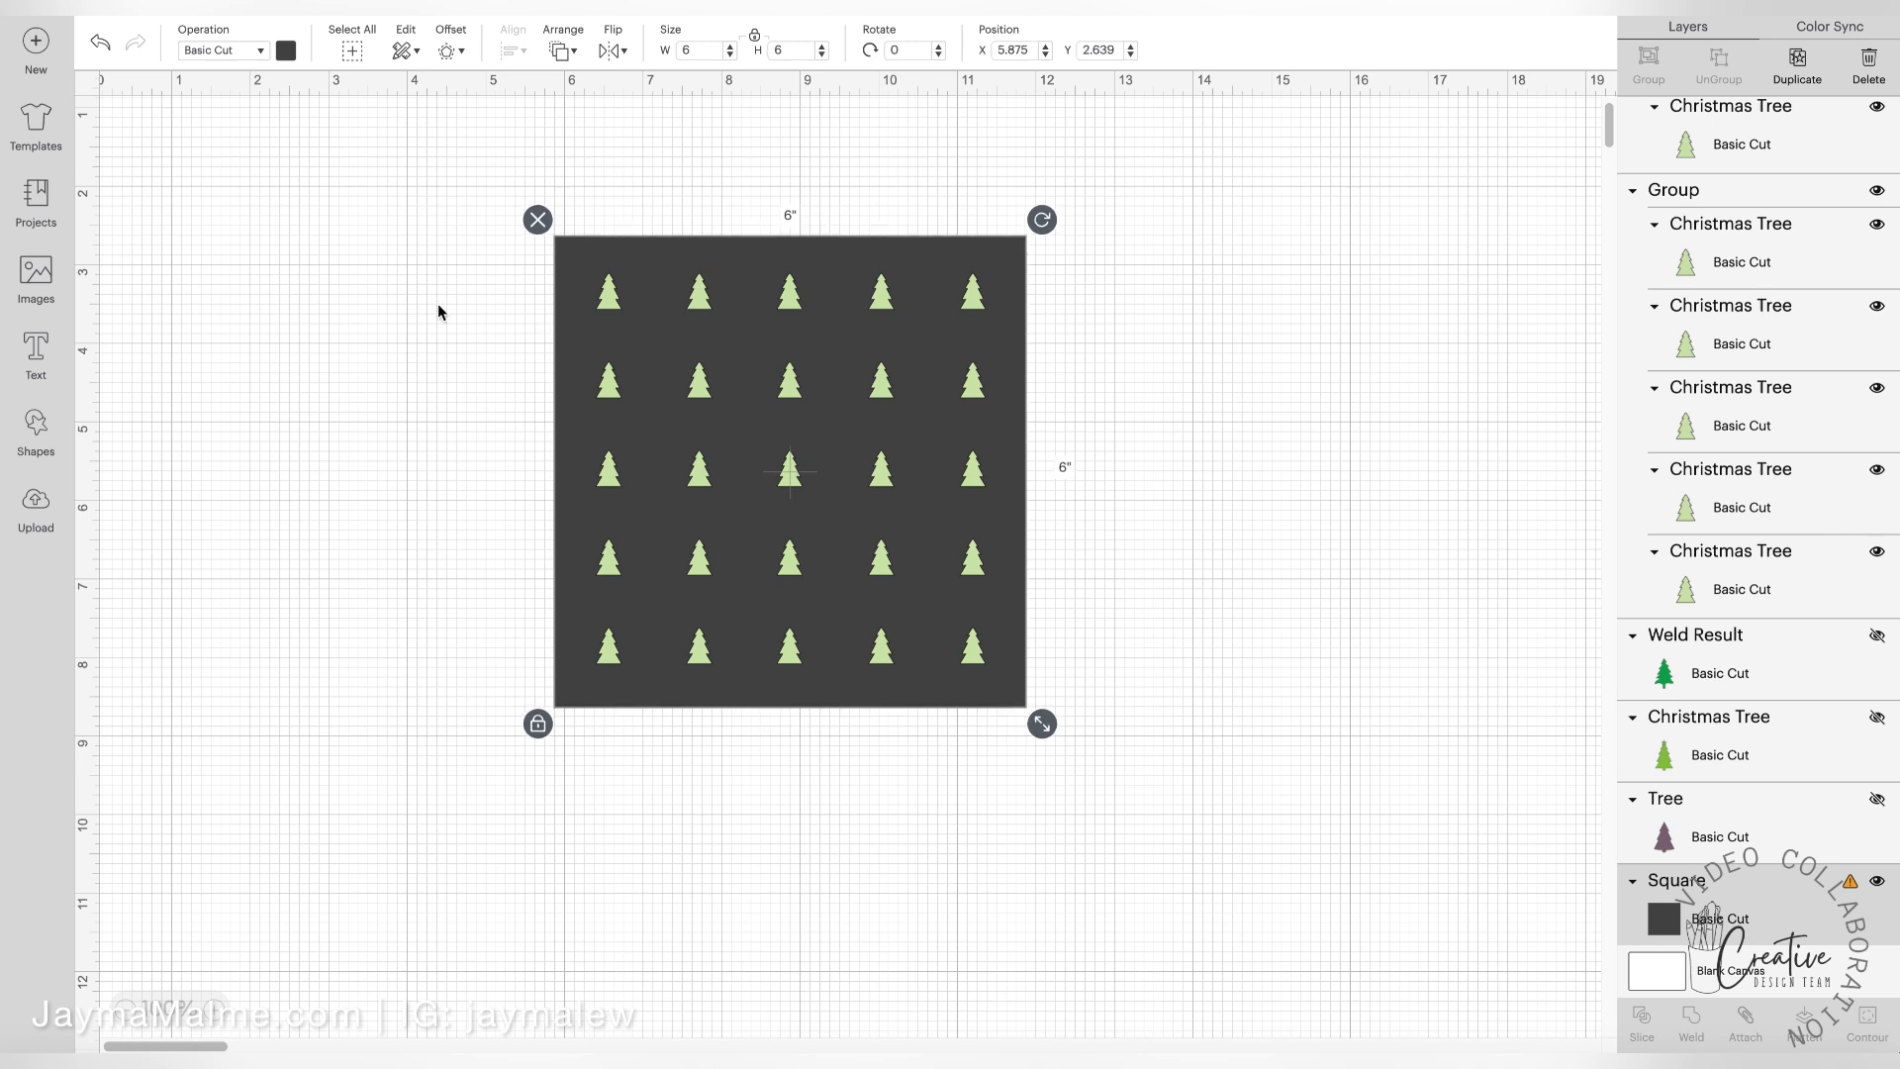
click(402, 317)
drag(448, 167, 1097, 752)
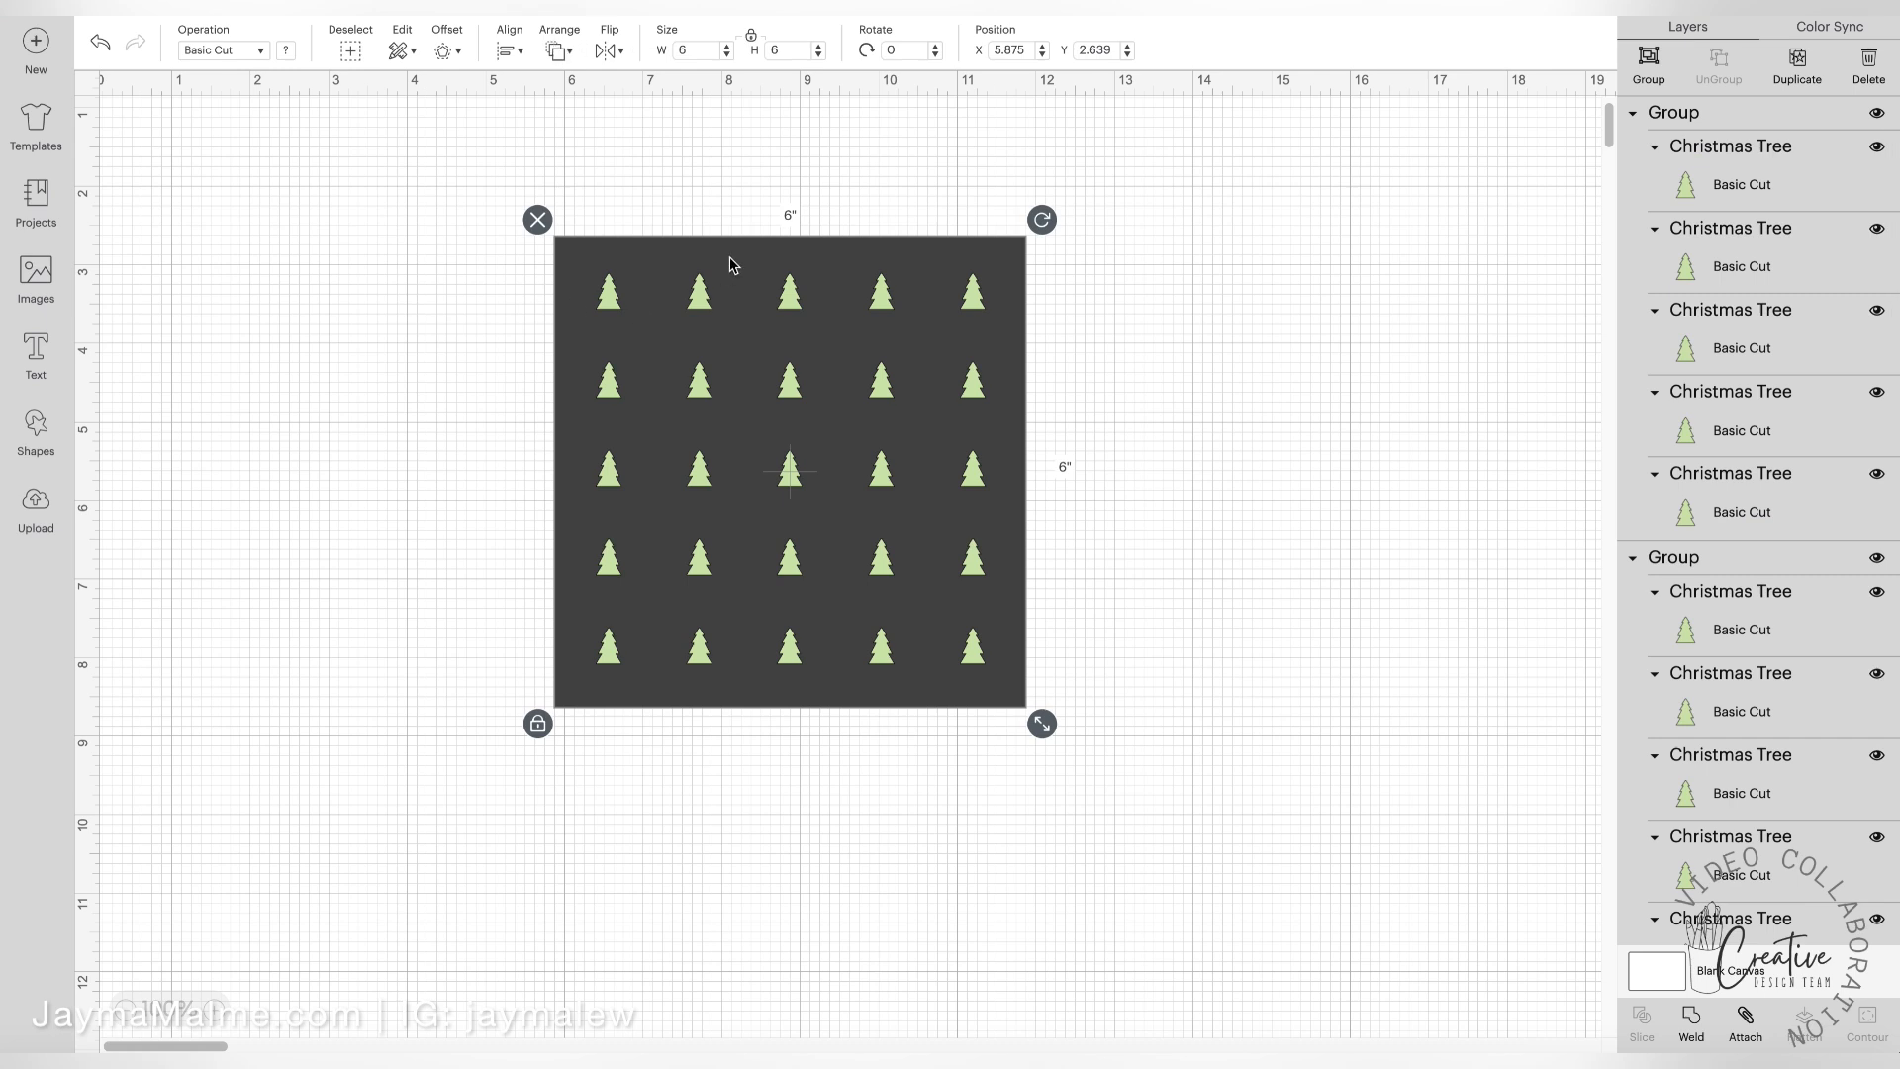
click(309, 272)
drag(573, 251, 1273, 251)
Attach all five tree rows together and move the dark square back behind them
drag(517, 220, 1099, 732)
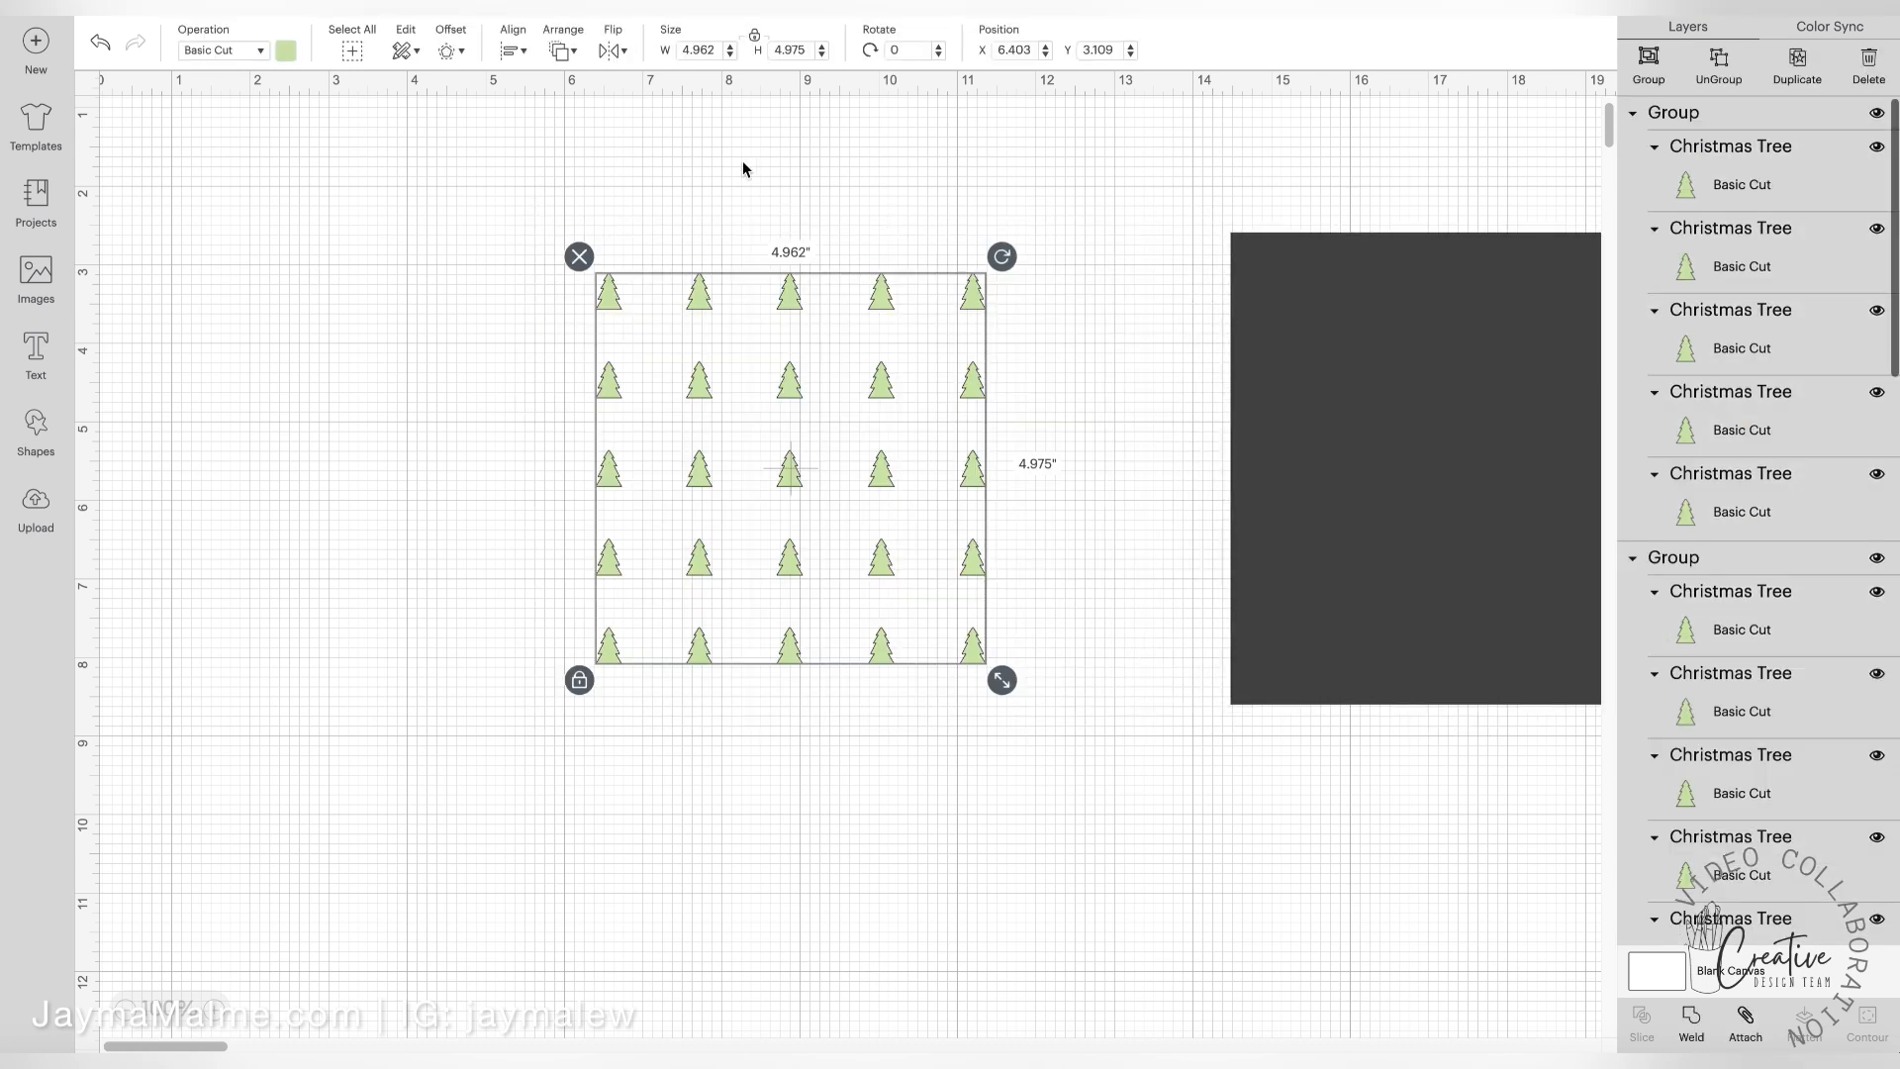
click(1768, 1034)
drag(1323, 517, 732, 520)
Center the attached trees and the dark square on each other and attach them into one stencil
drag(394, 380, 719, 515)
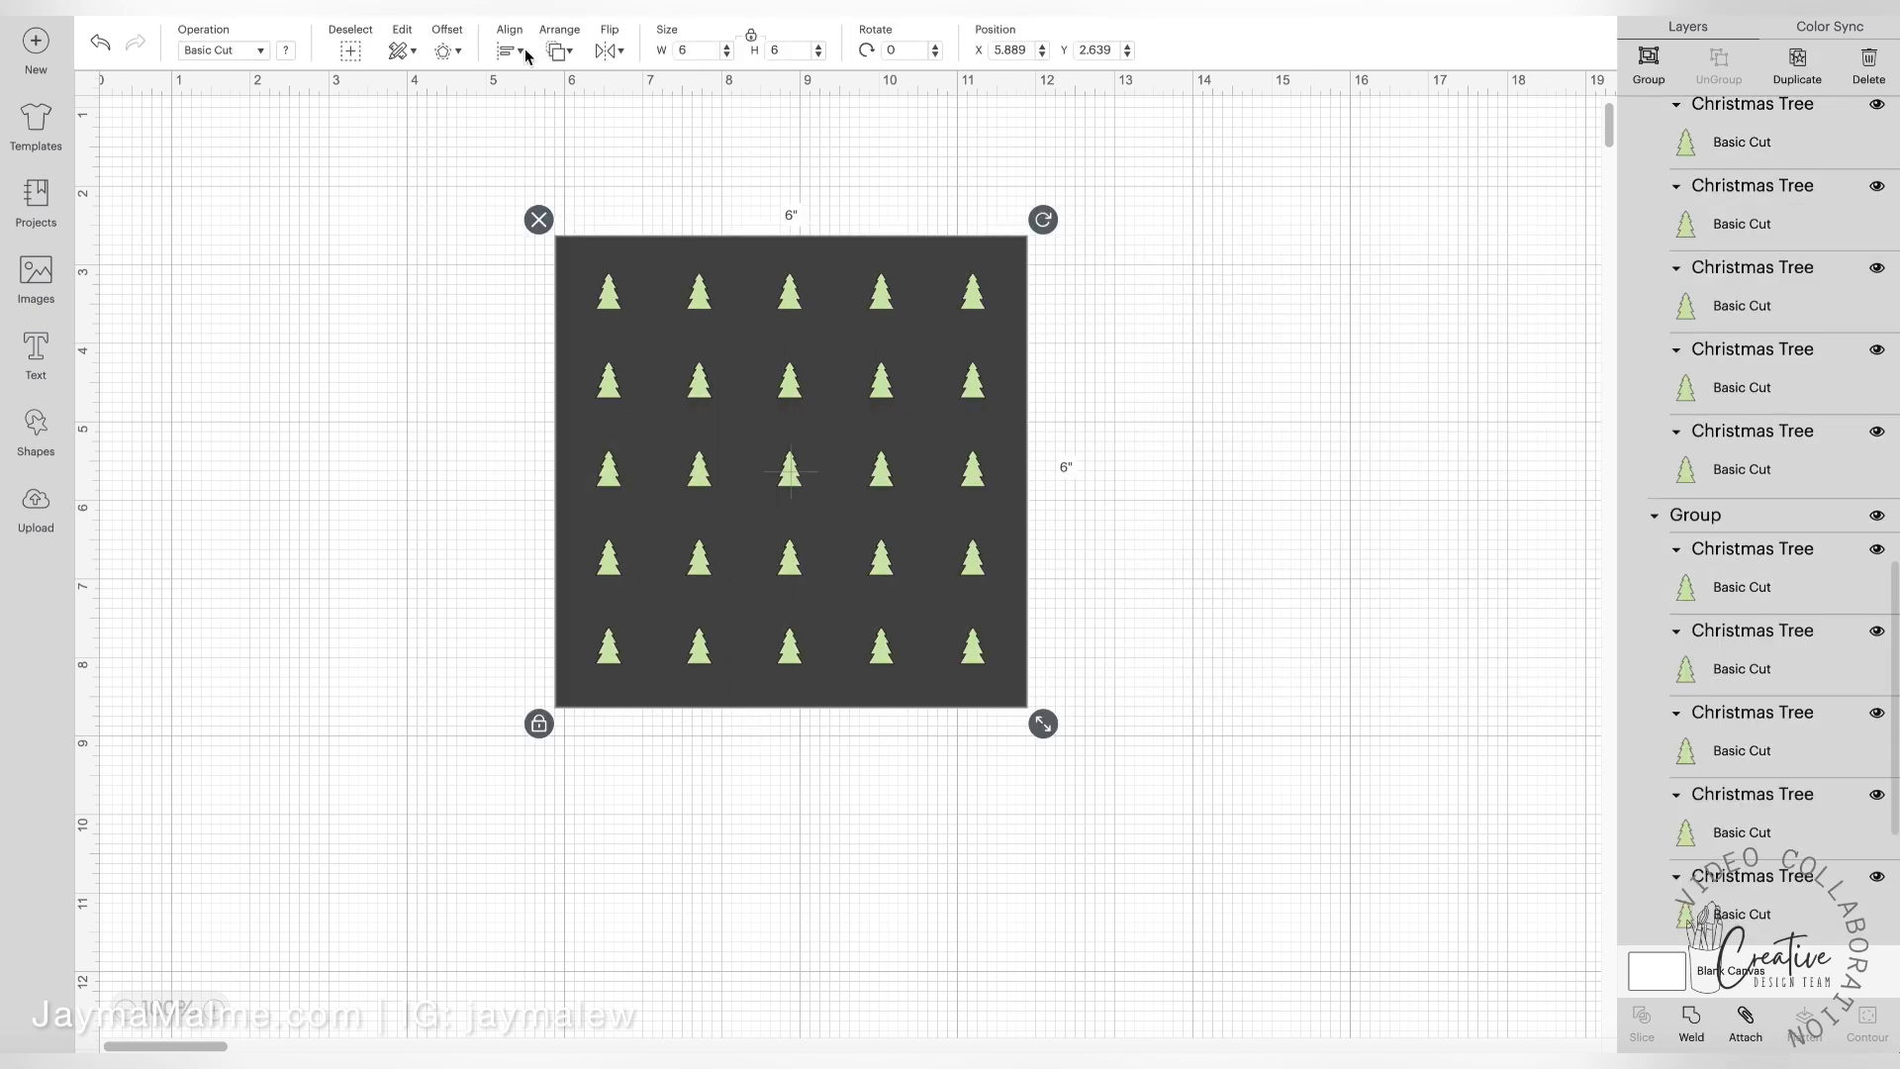
click(505, 51)
click(550, 280)
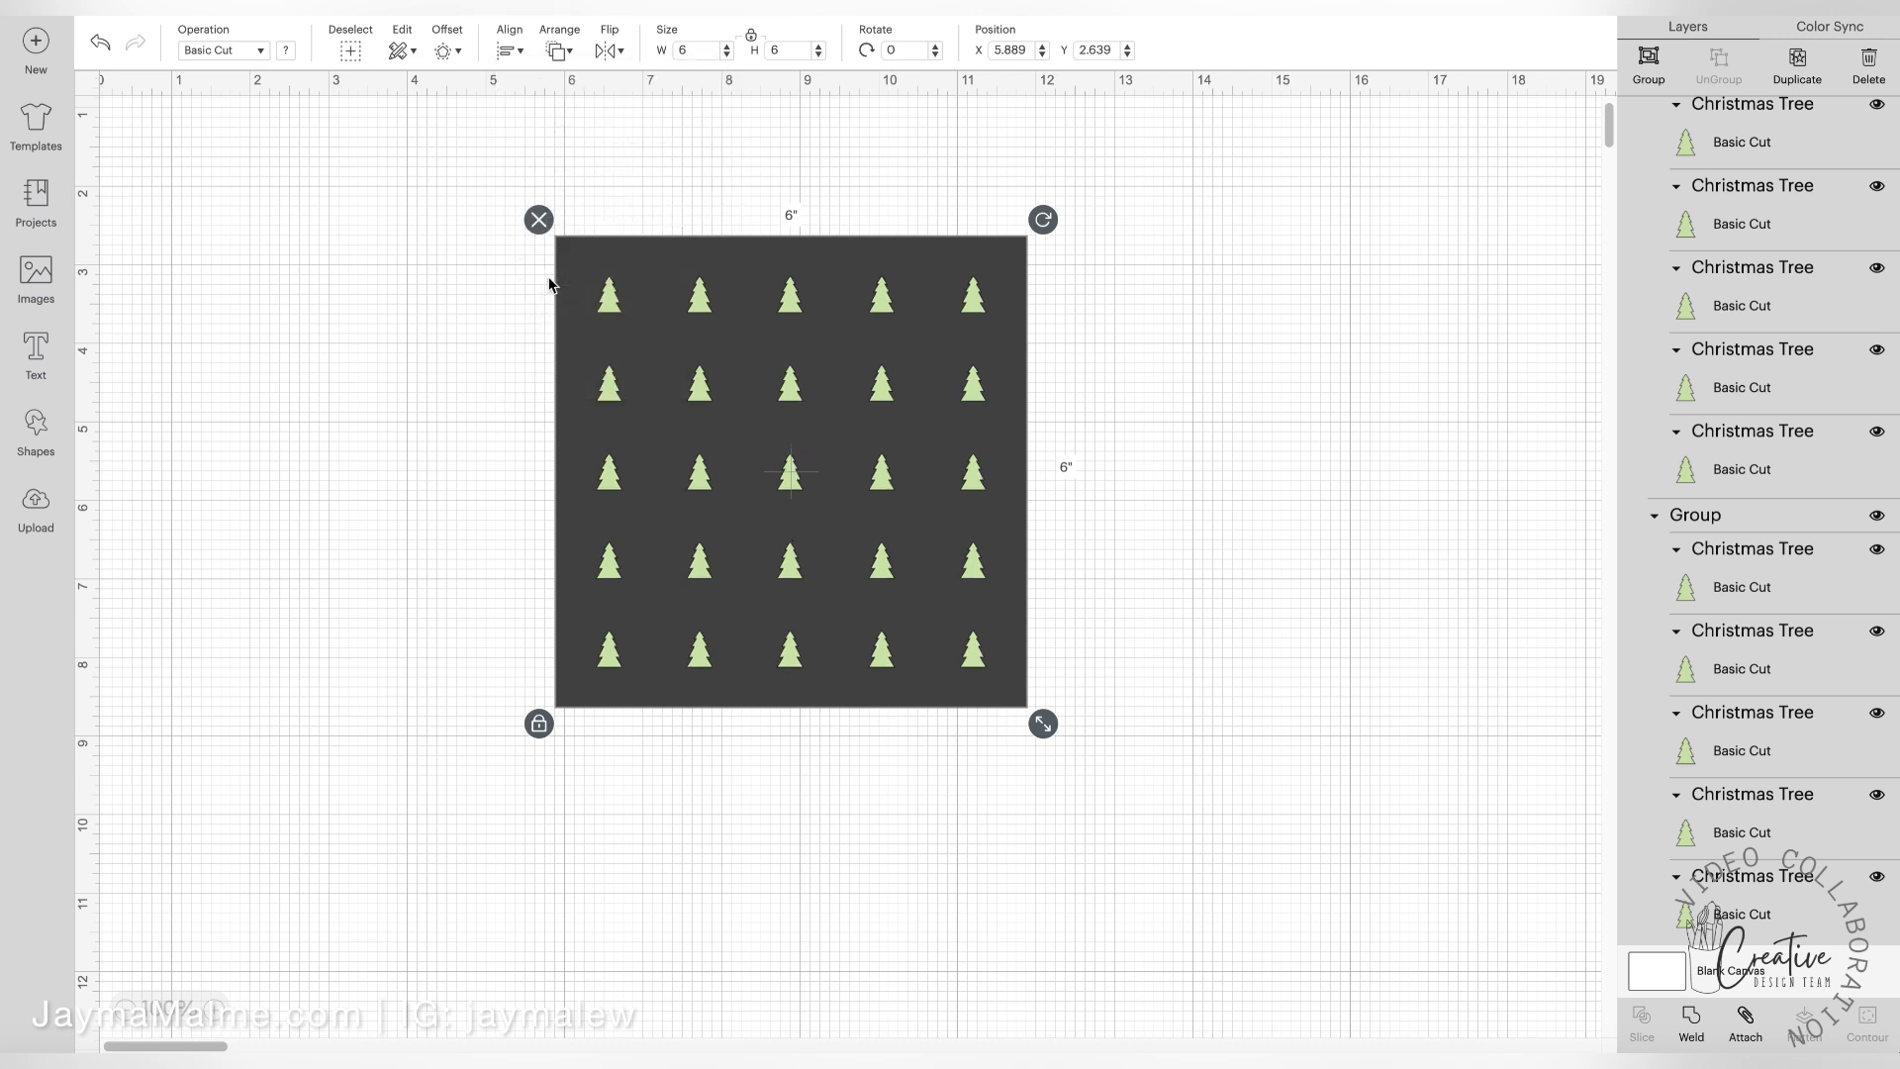
click(1745, 1022)
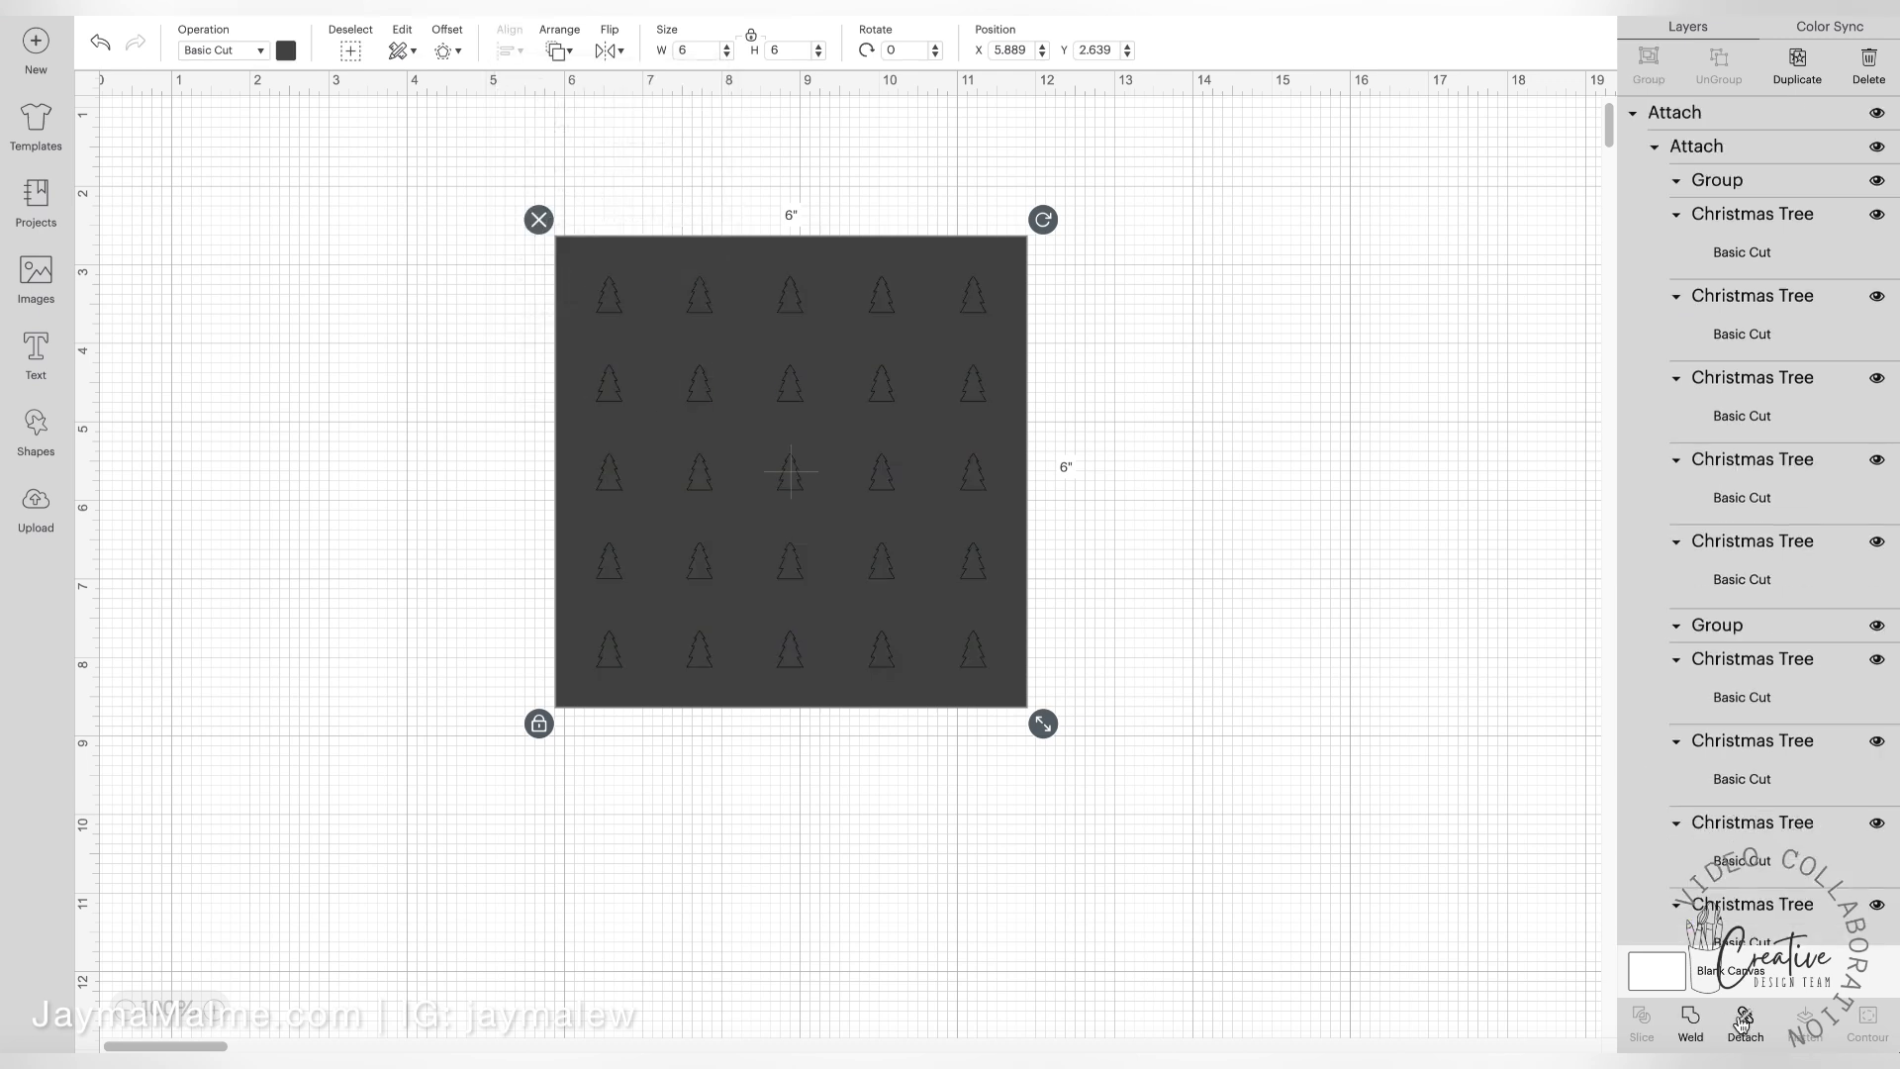
drag(815, 516, 732, 541)
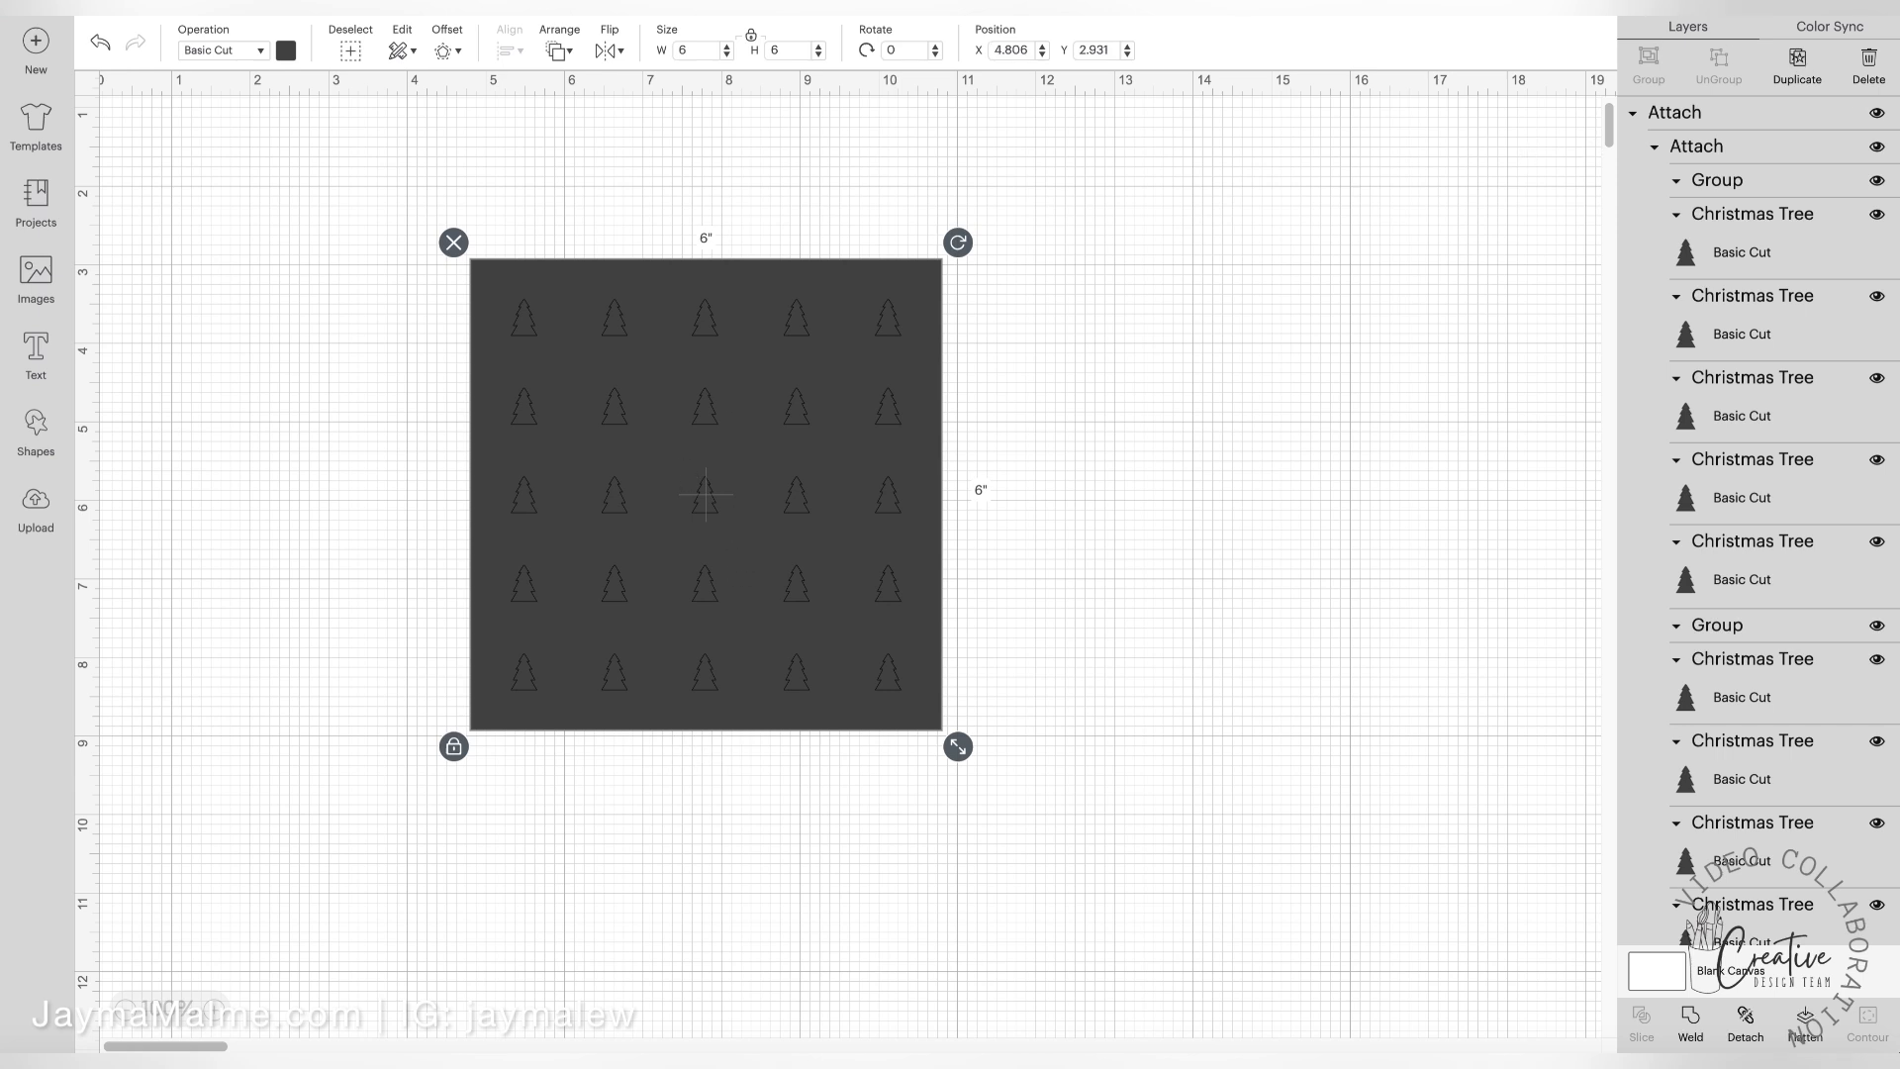
Send the design to be made, accept the 12 in x 12 in mat layout and connect the Maker over Bluetooth
click(1826, 8)
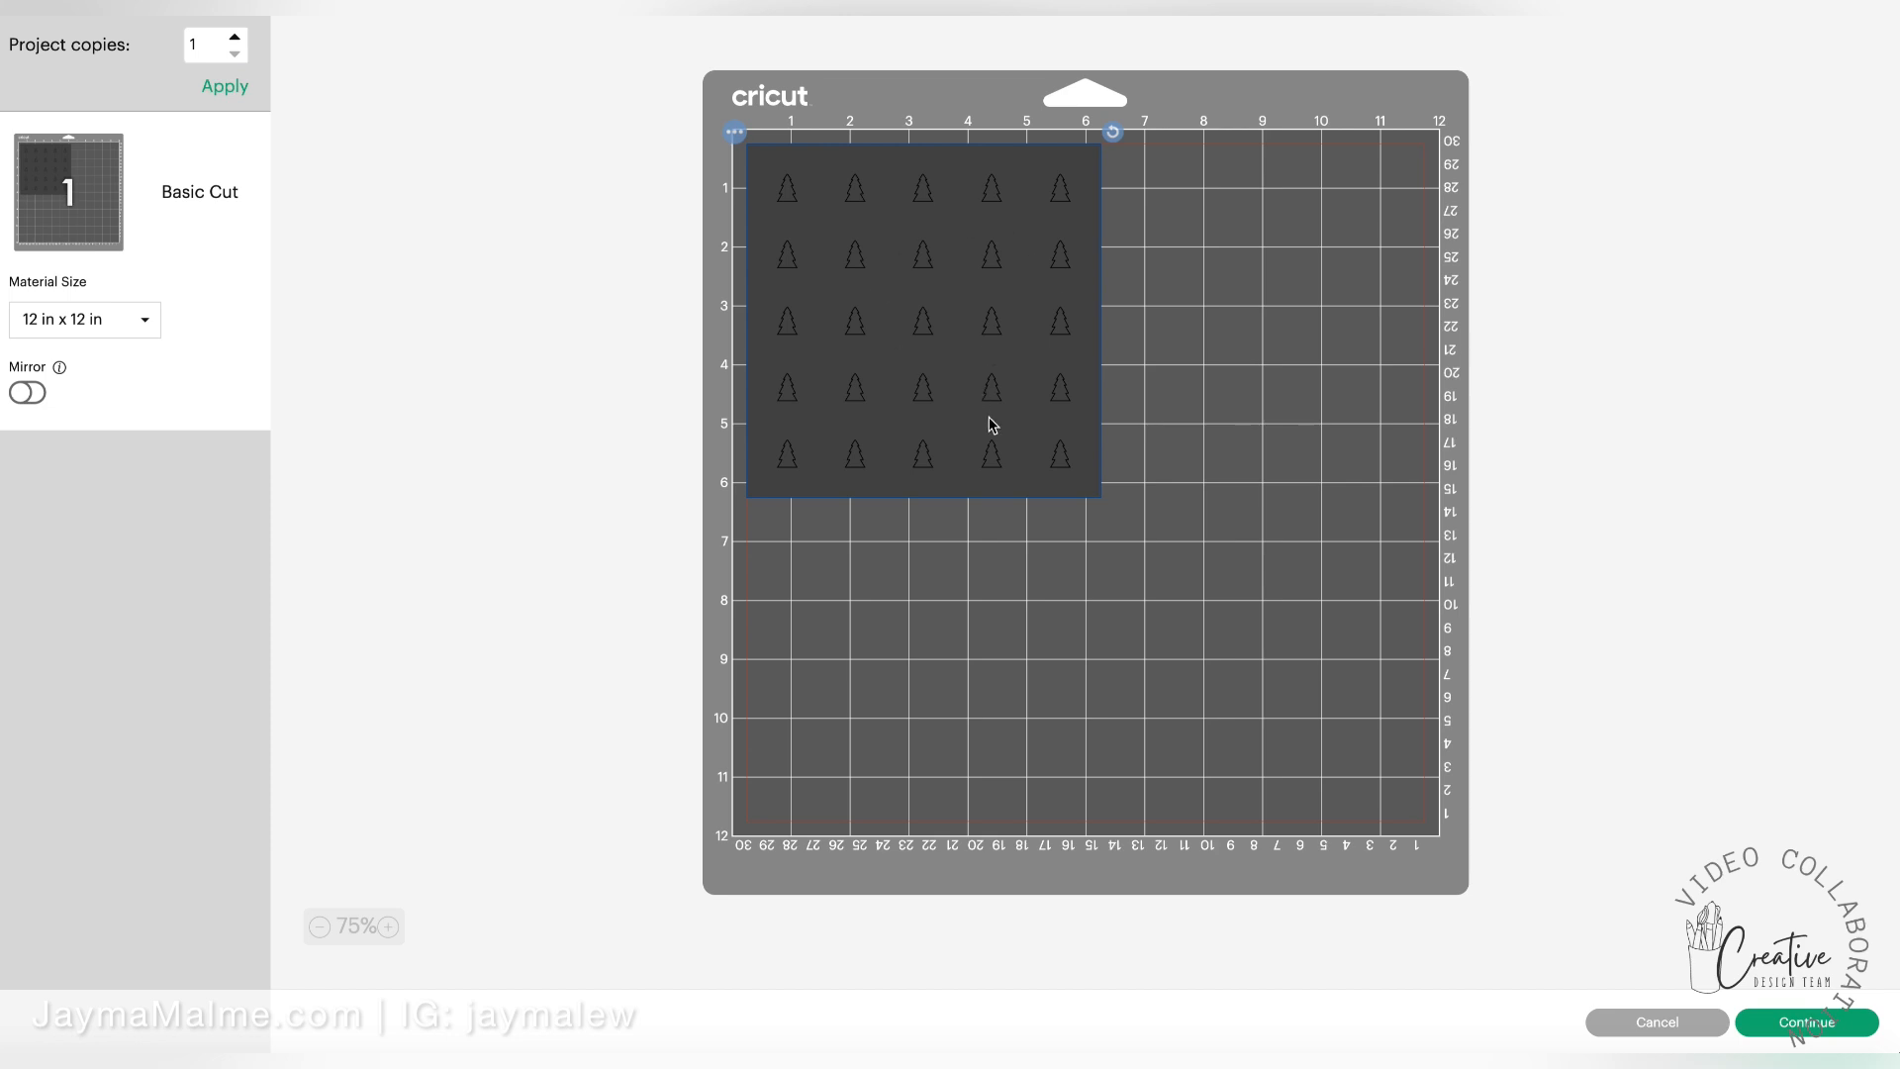
click(1805, 1023)
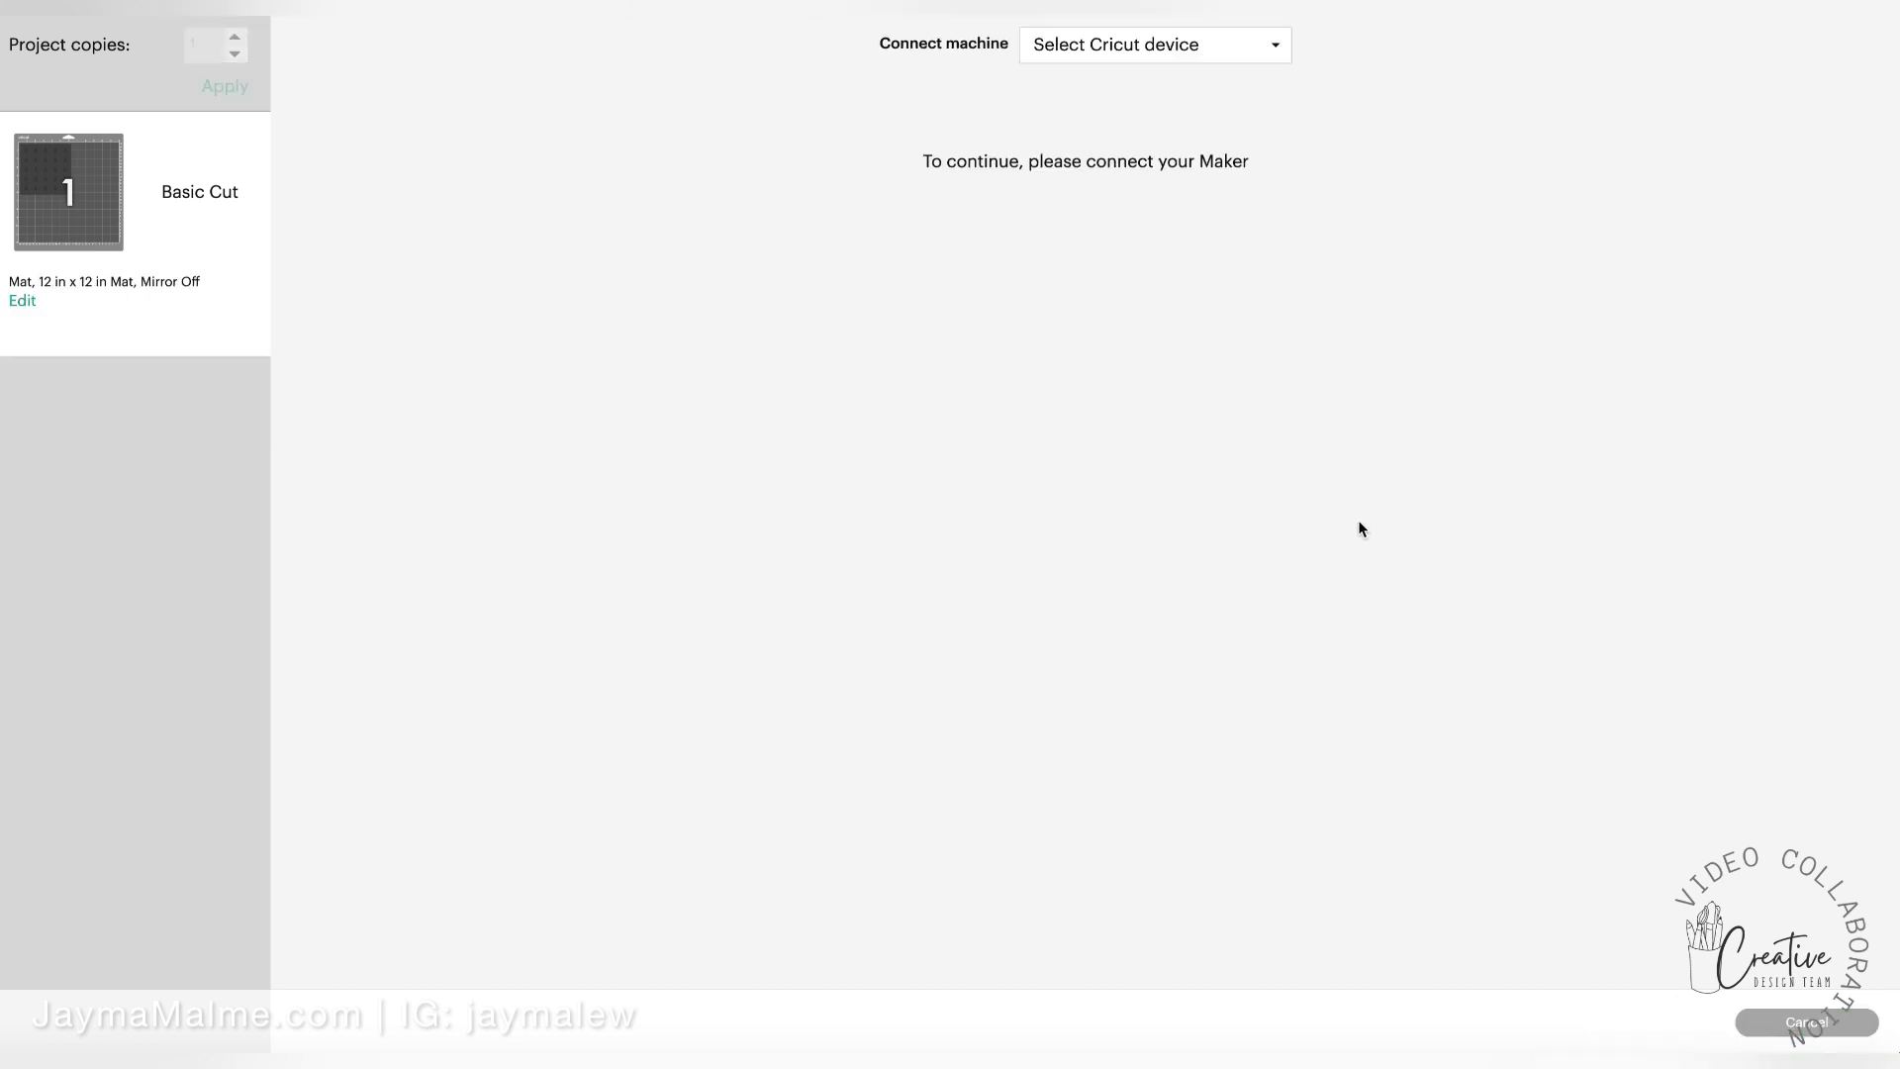
click(1093, 63)
click(1111, 115)
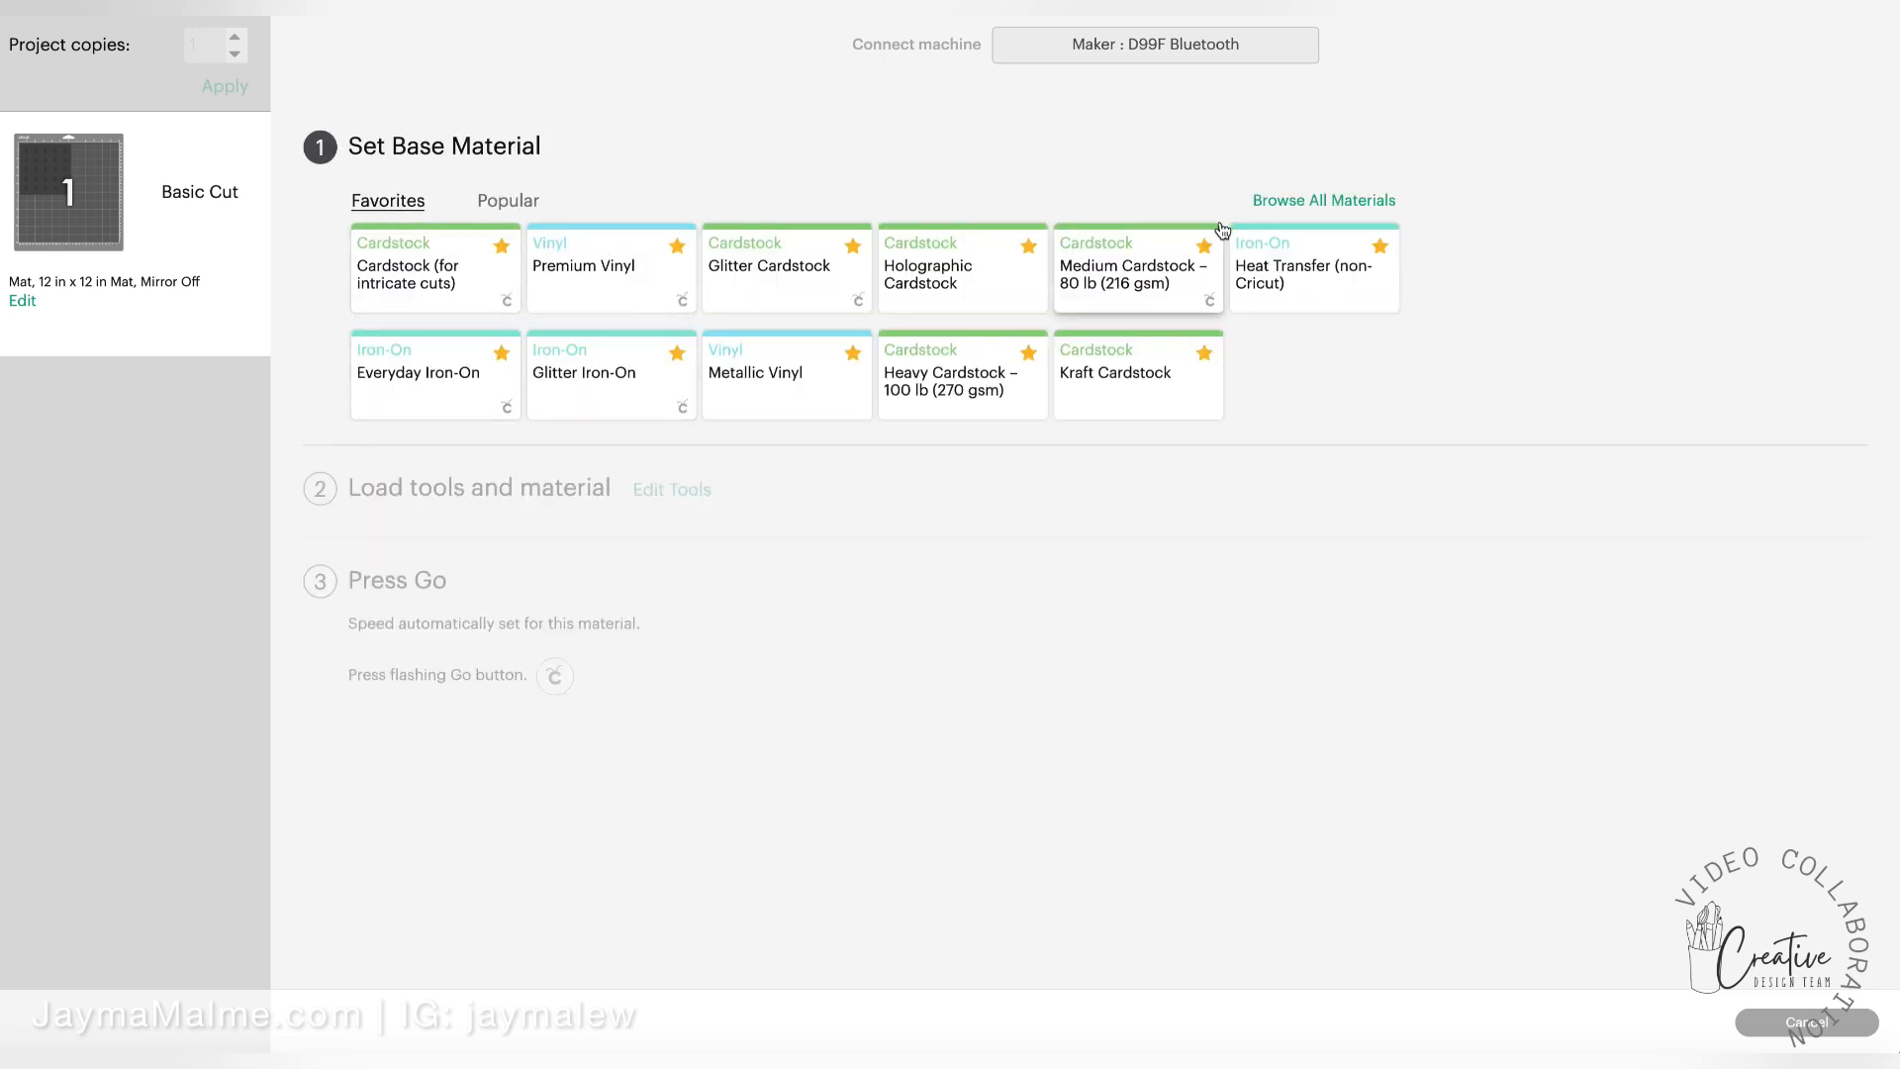
Search all materials for "stencil", mark Stencil Film – 0.4 mm as a favorite and set it as the base material
click(1360, 205)
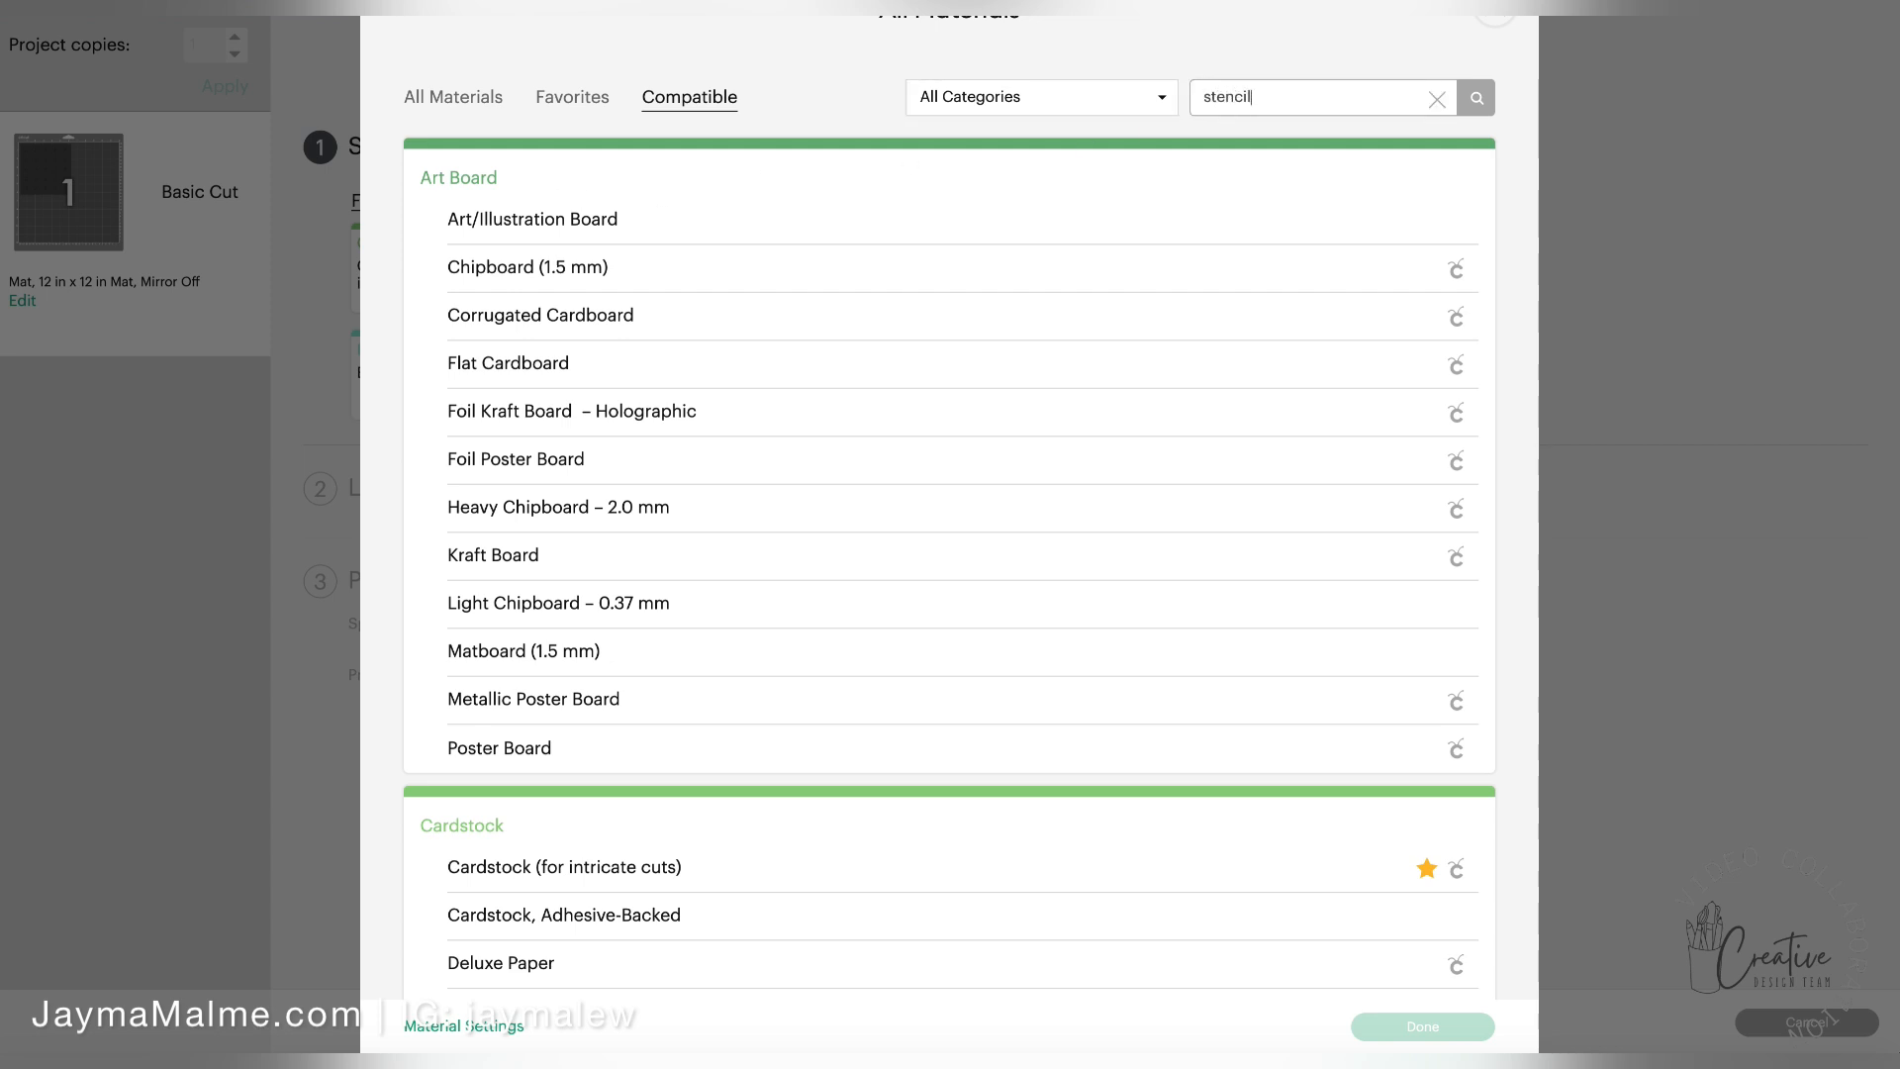
key(Return)
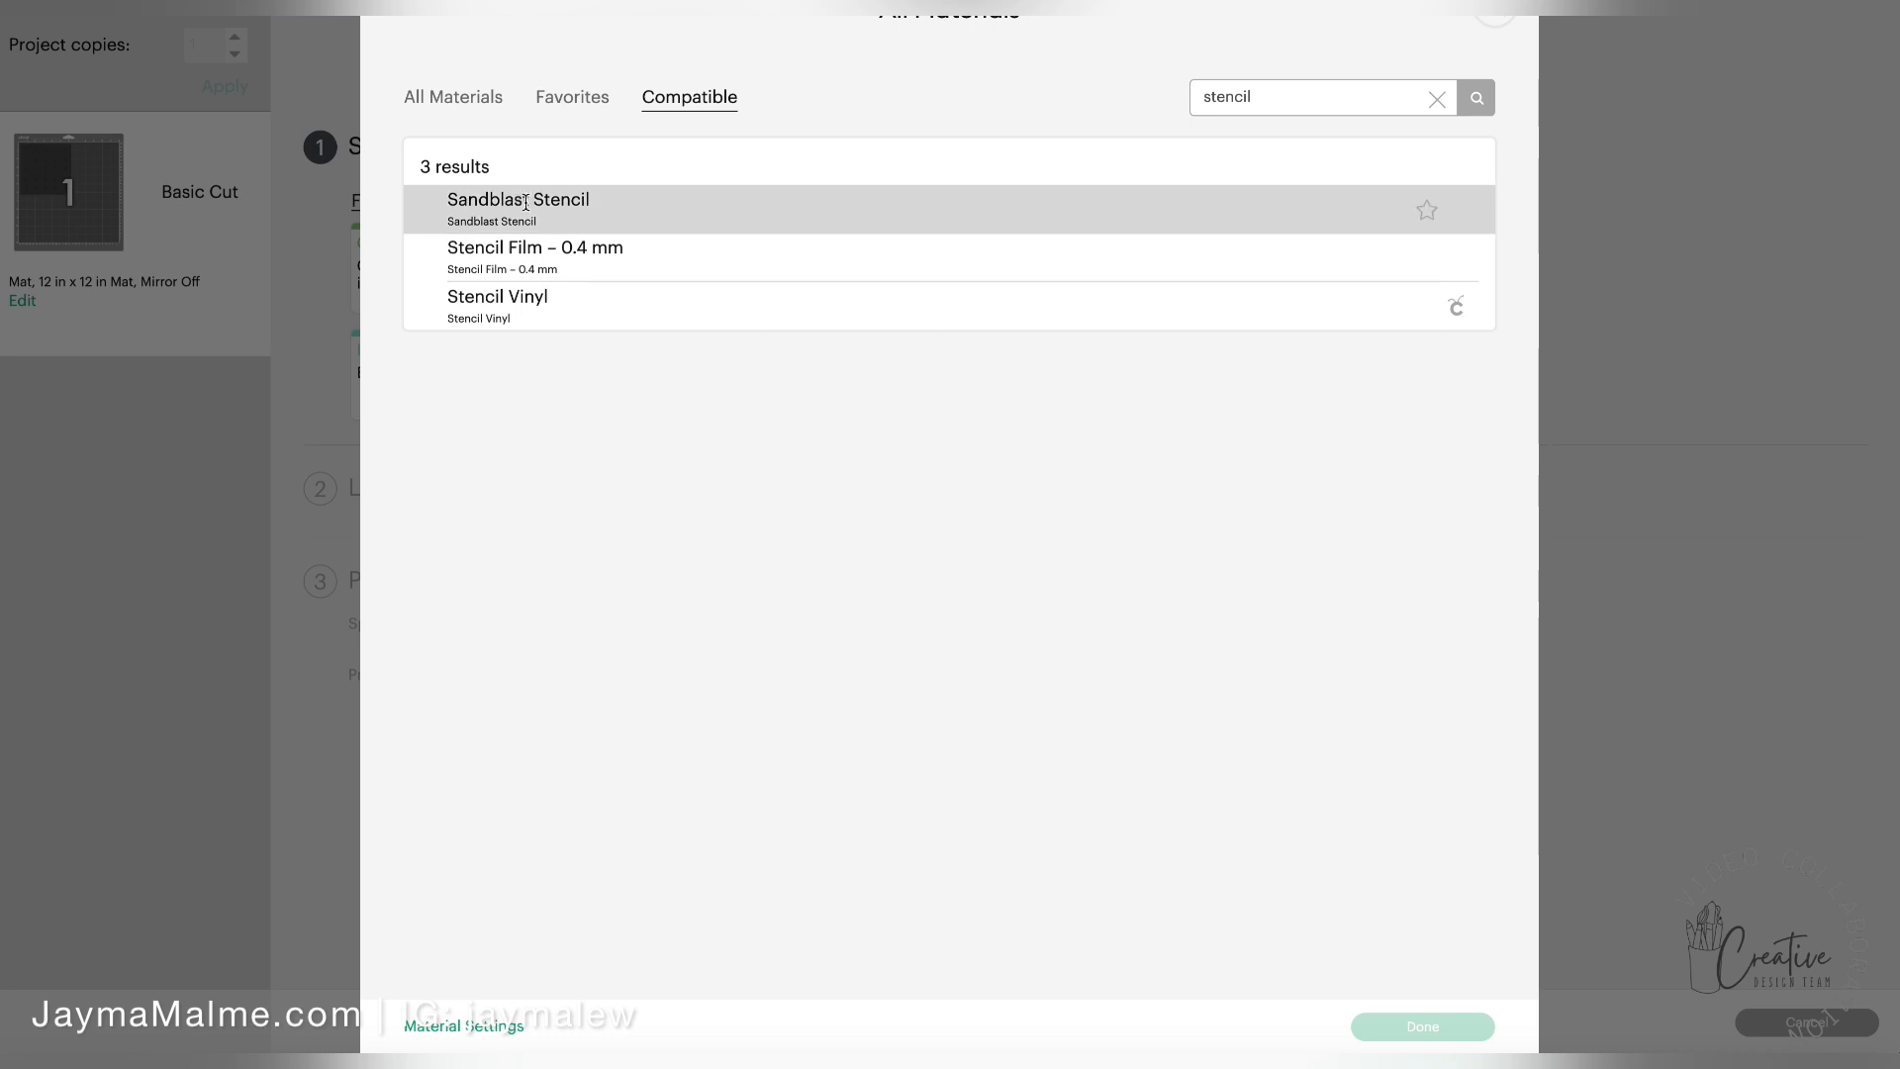
click(579, 262)
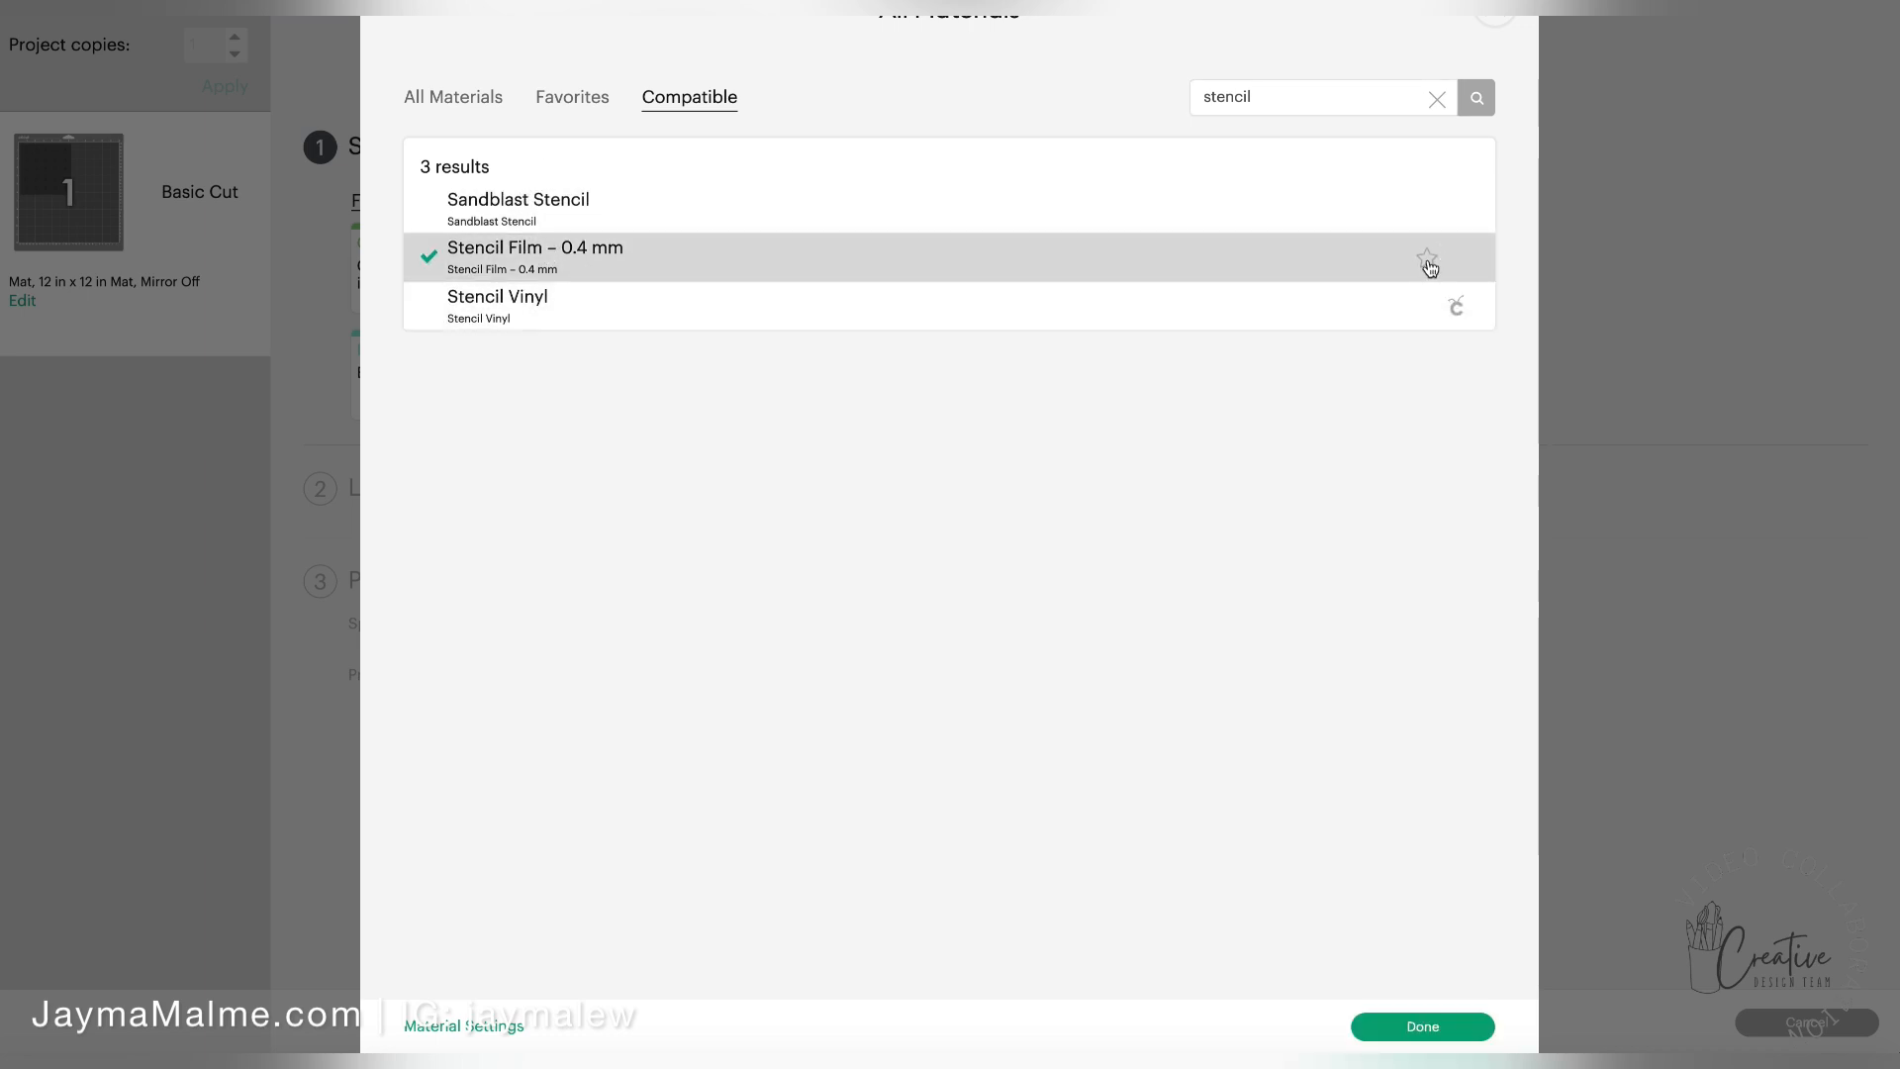
click(1428, 262)
click(1423, 1025)
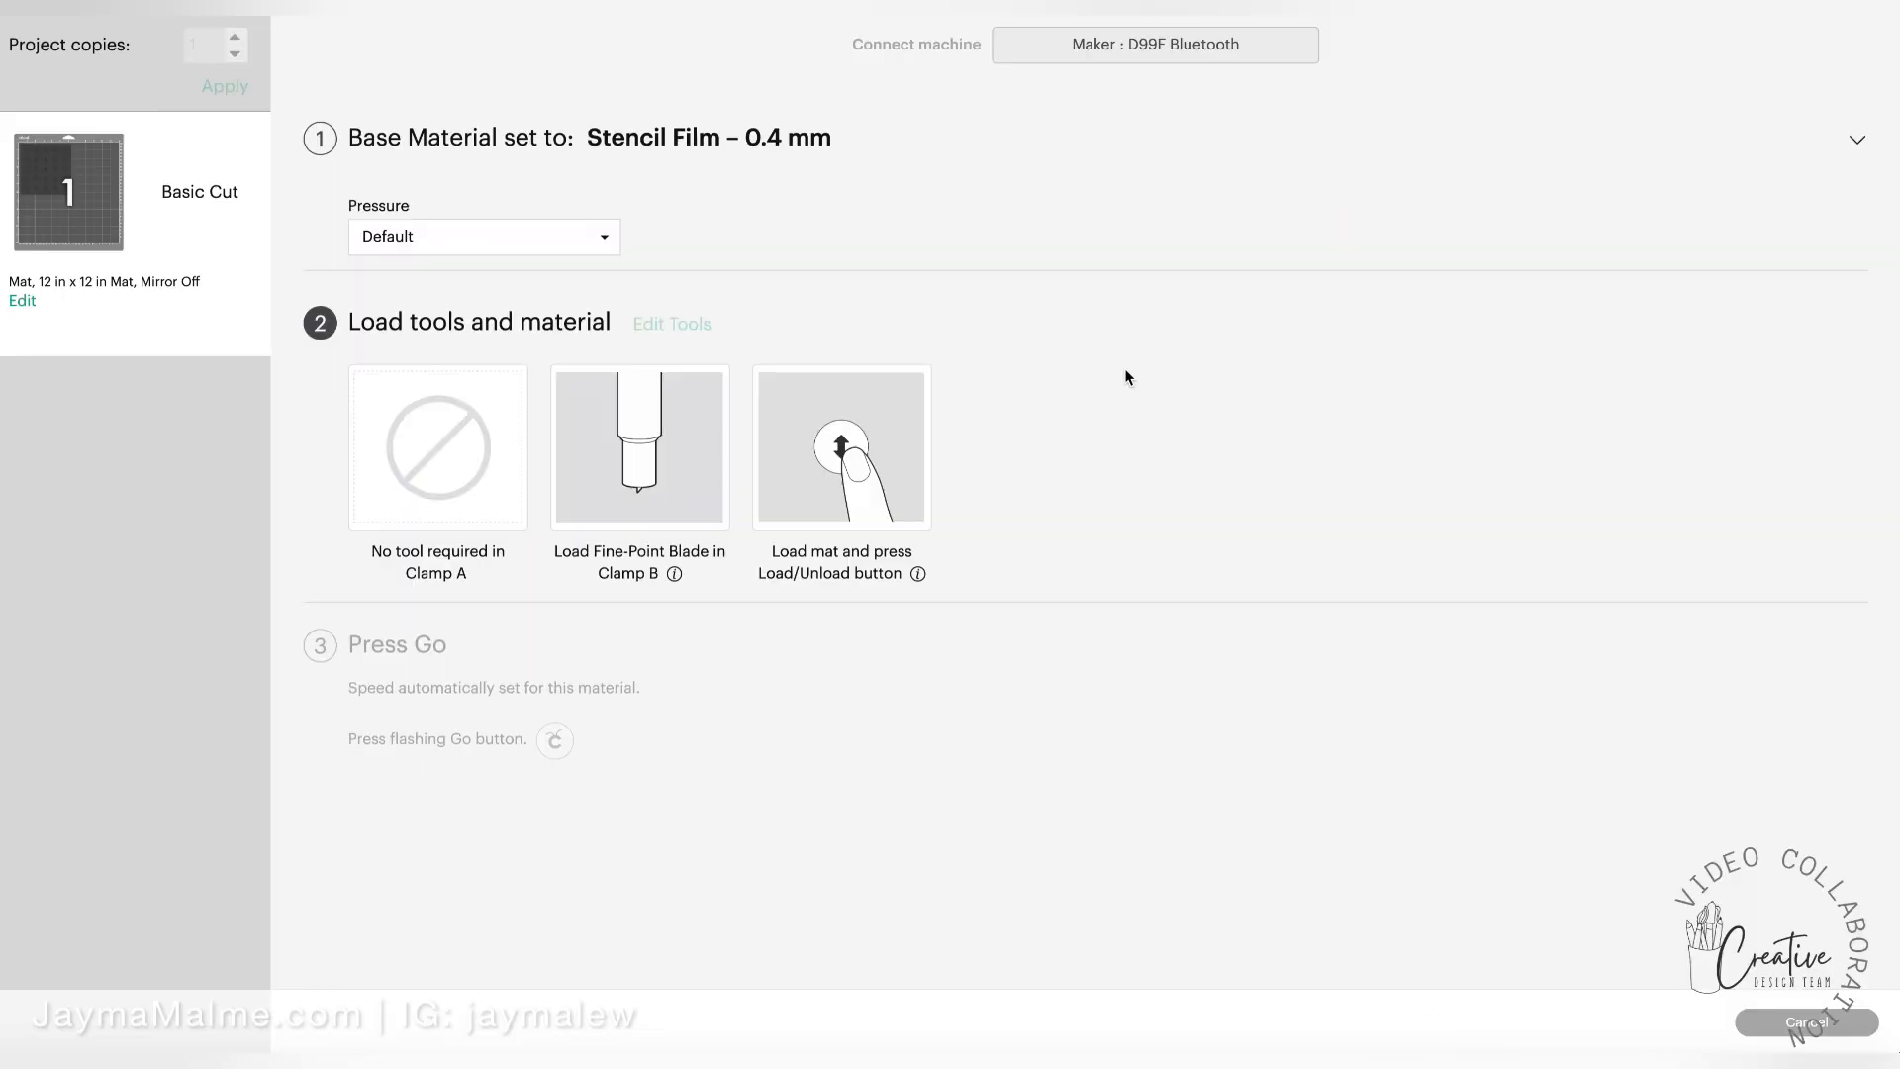
Set the cutting pressure for the stencil film to More
click(603, 238)
click(405, 277)
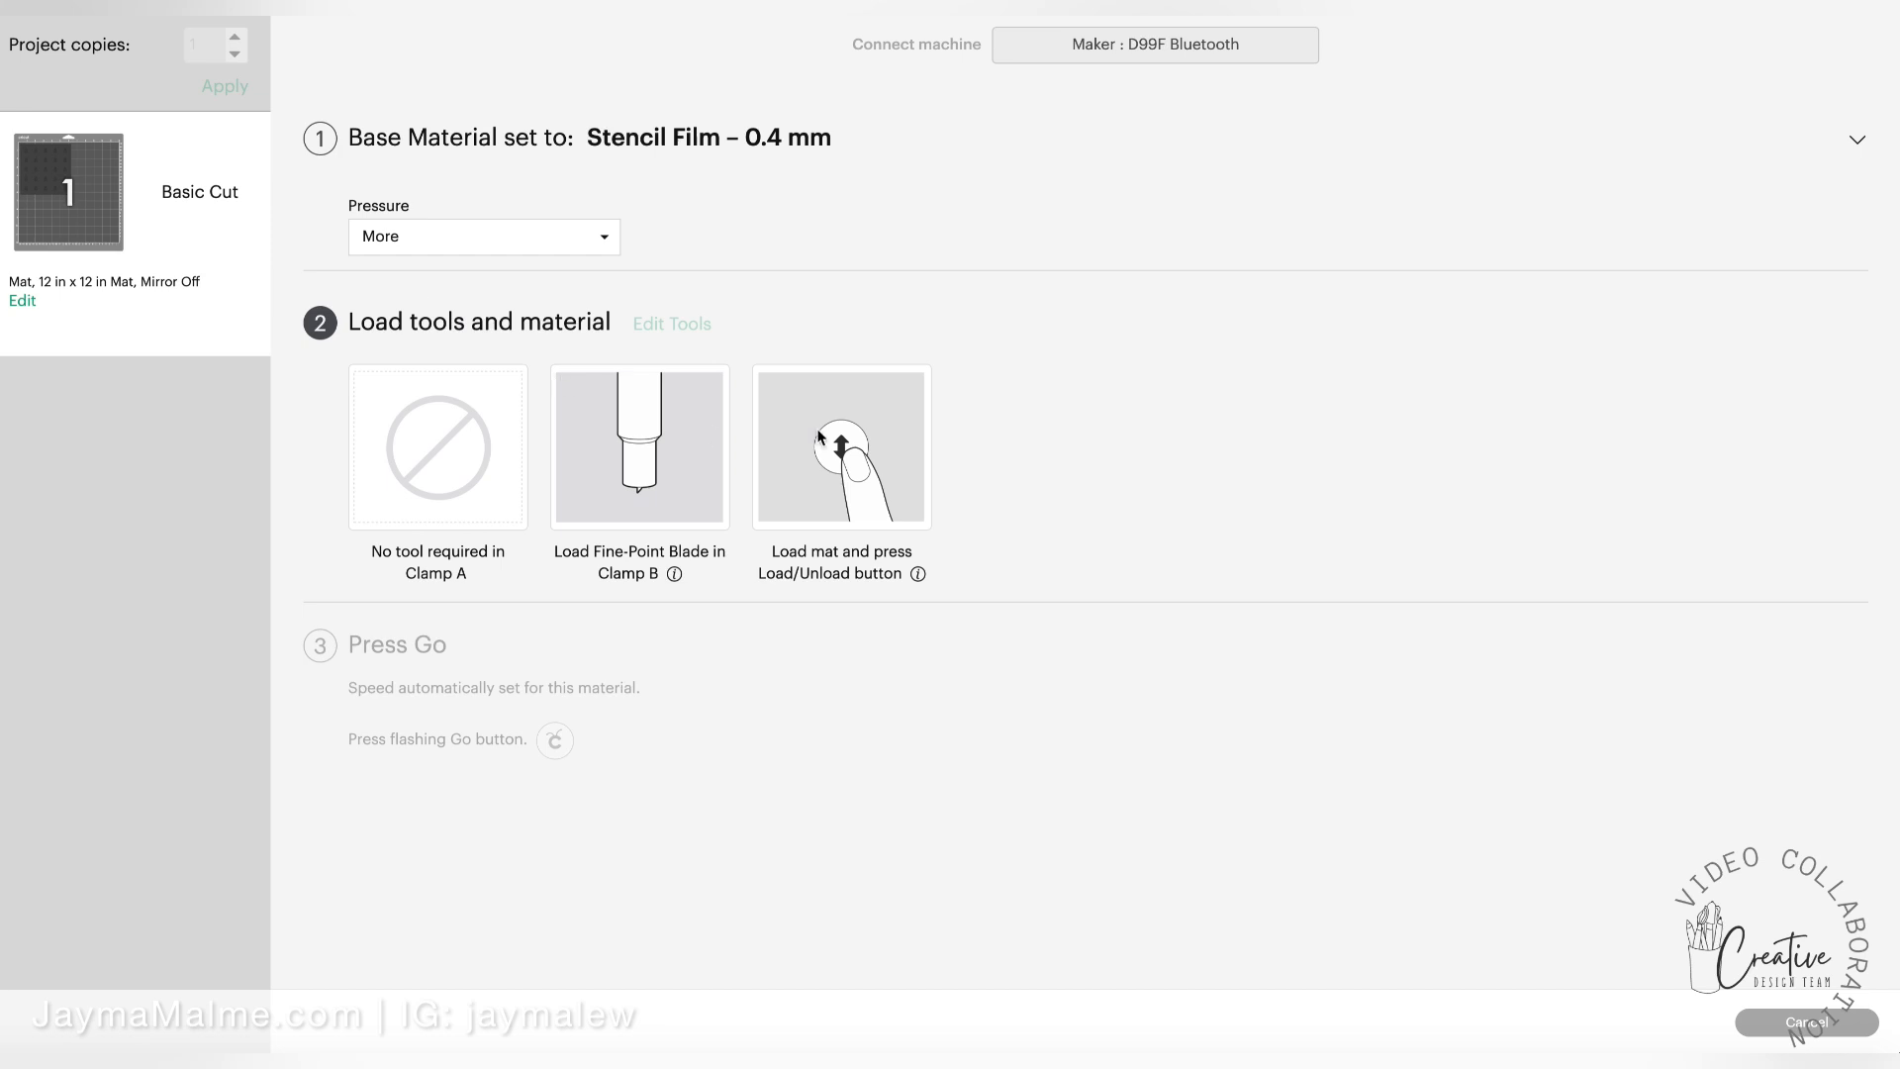